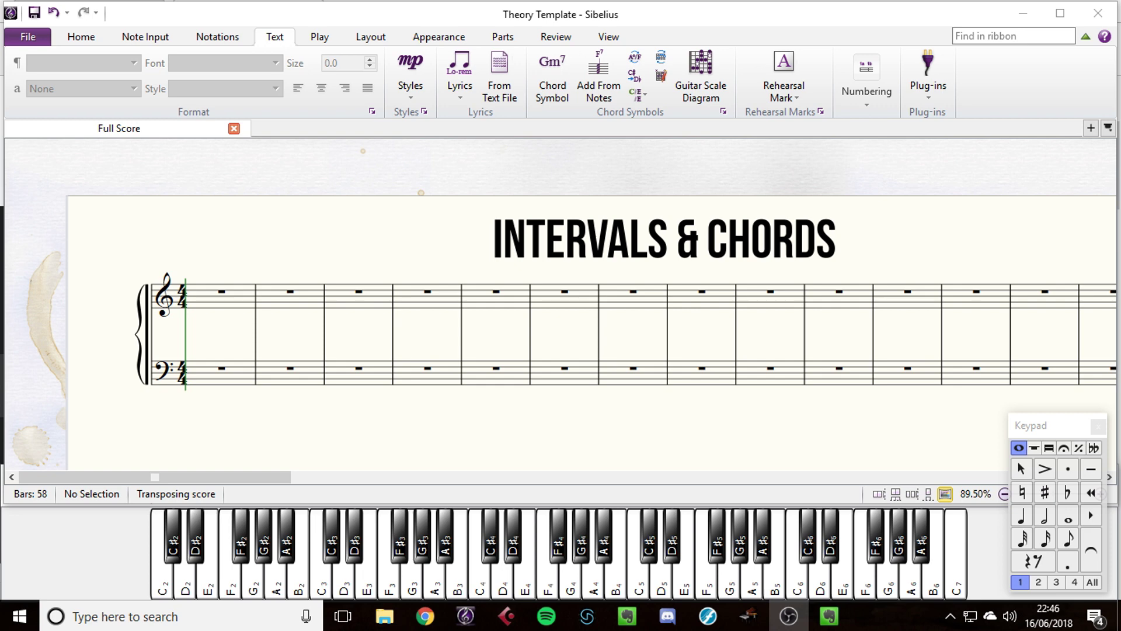
- Add technique text above the first treble bar reading "Type: Number", with a second line beginning "Quality:"
{"action": "key", "text": "alt+Tab"}
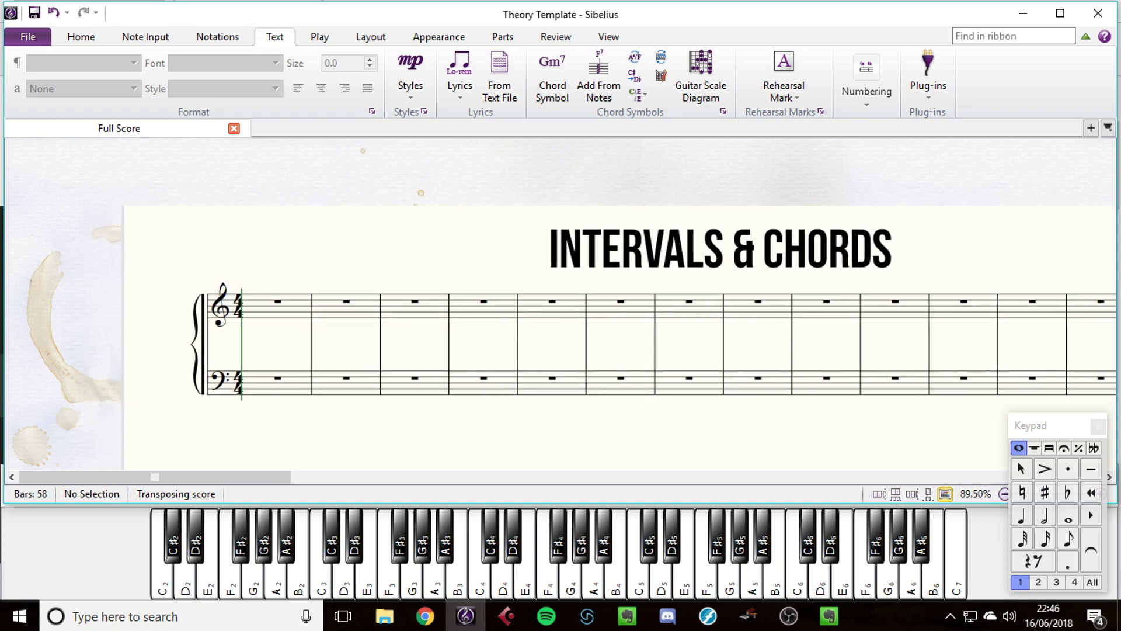
{"action": "key", "text": "ctrl+equal"}
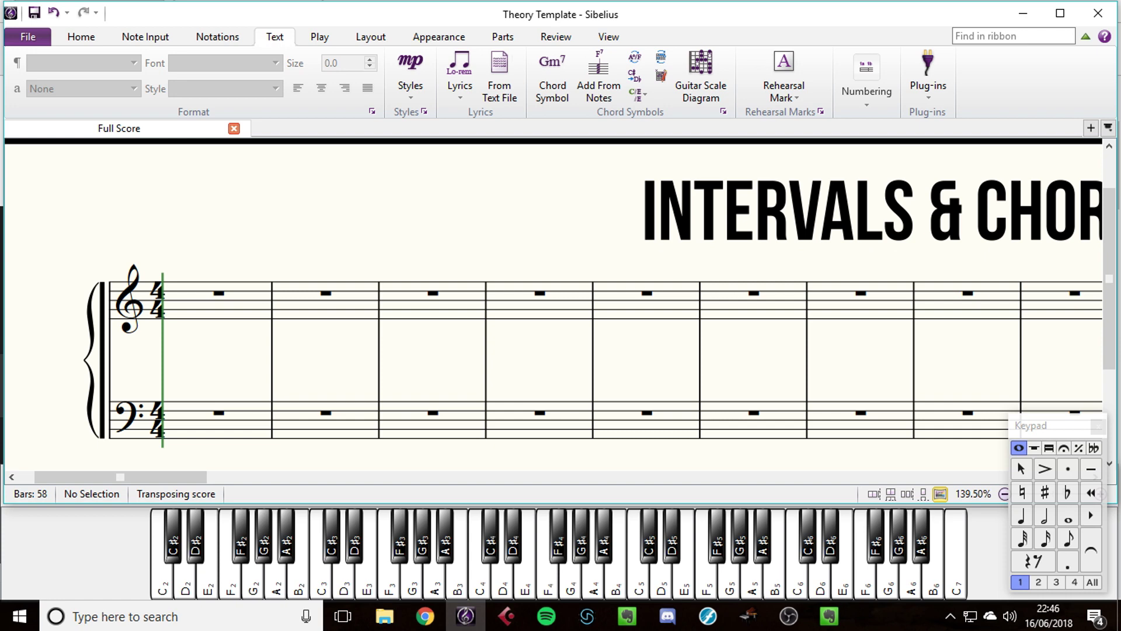
{"action": "key", "text": "ctrl+t"}
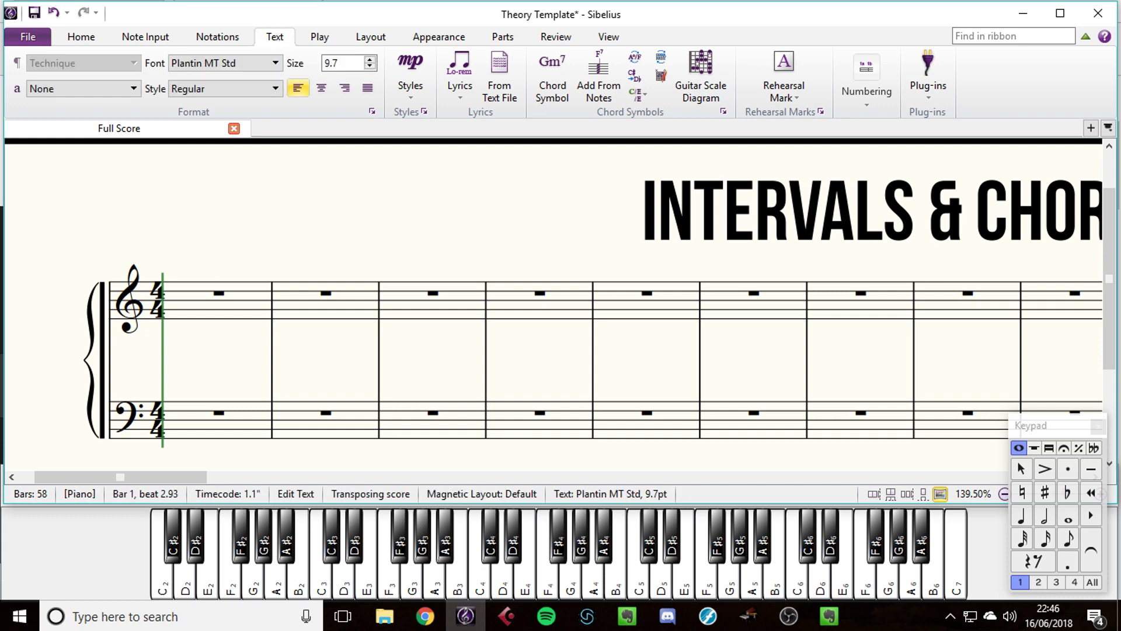
{"action": "type", "text": "Type:"}
{"action": "type", "text": "Numbe"}
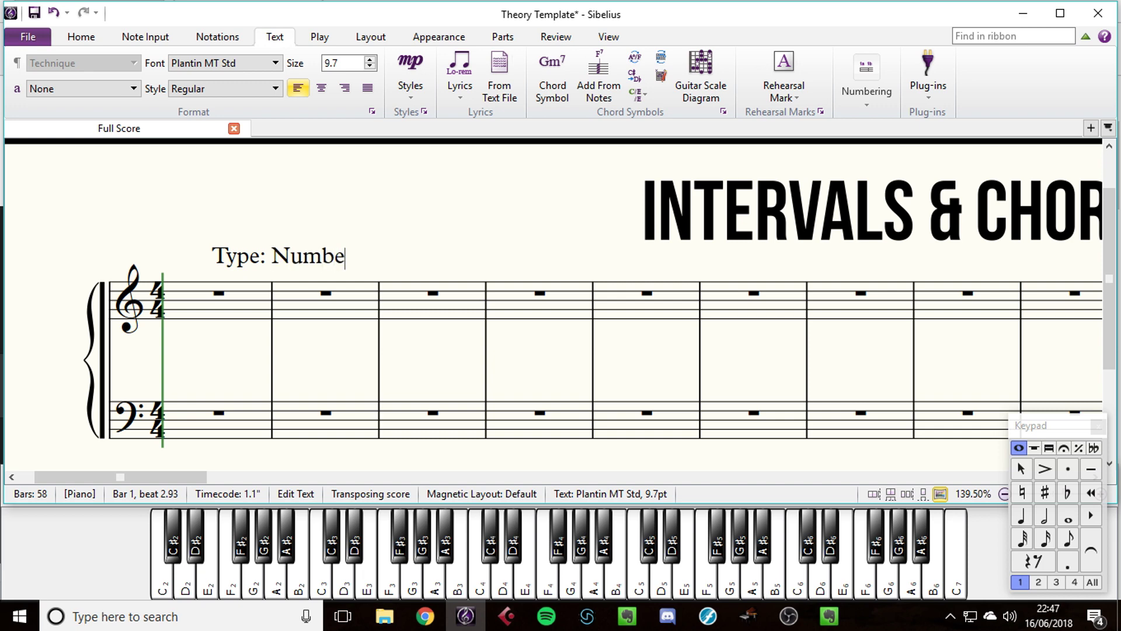
{"action": "type", "text": "r Quality: "}
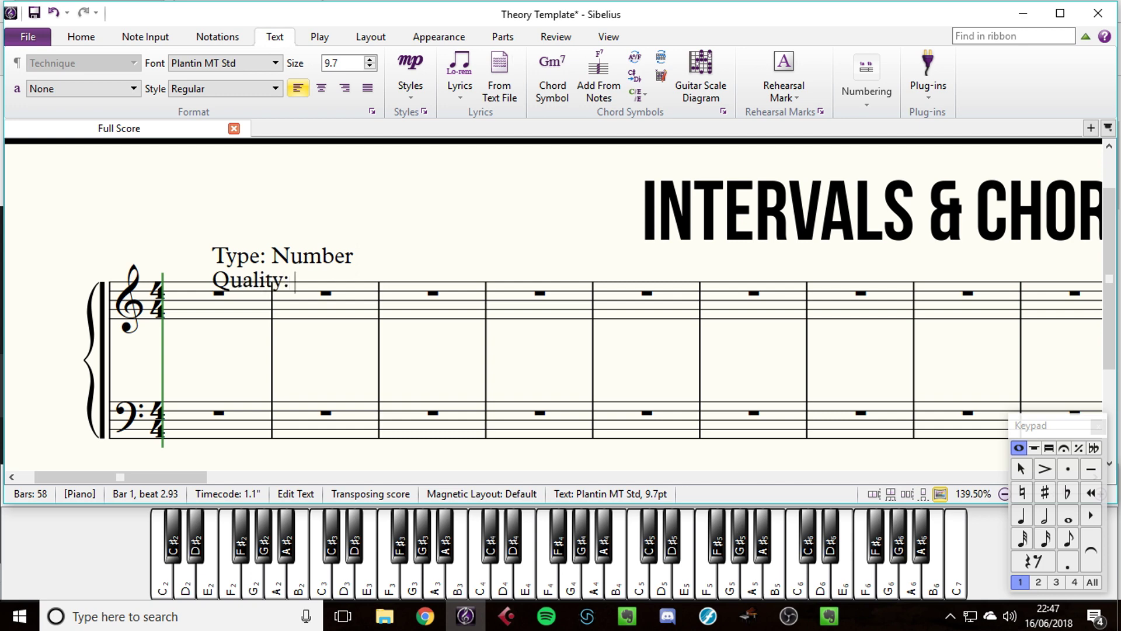
- Complete the Quality line of the text with "Major/Minor/Perfect/Augmented/Dimished"
{"action": "type", "text": "Major"}
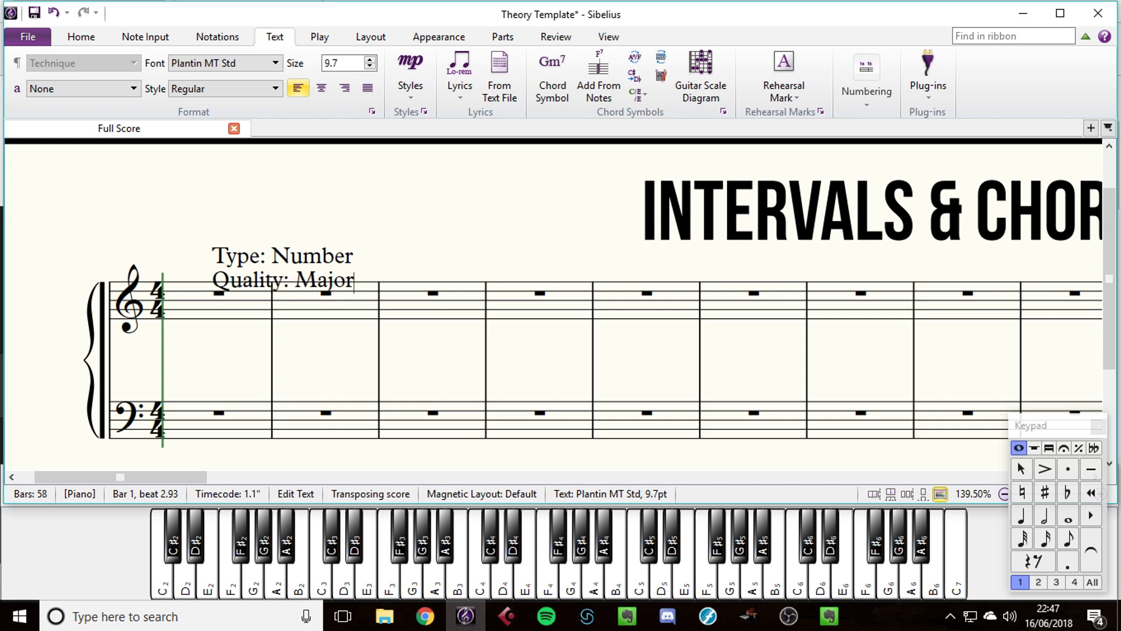
{"action": "type", "text": "/Minor?p[e"}
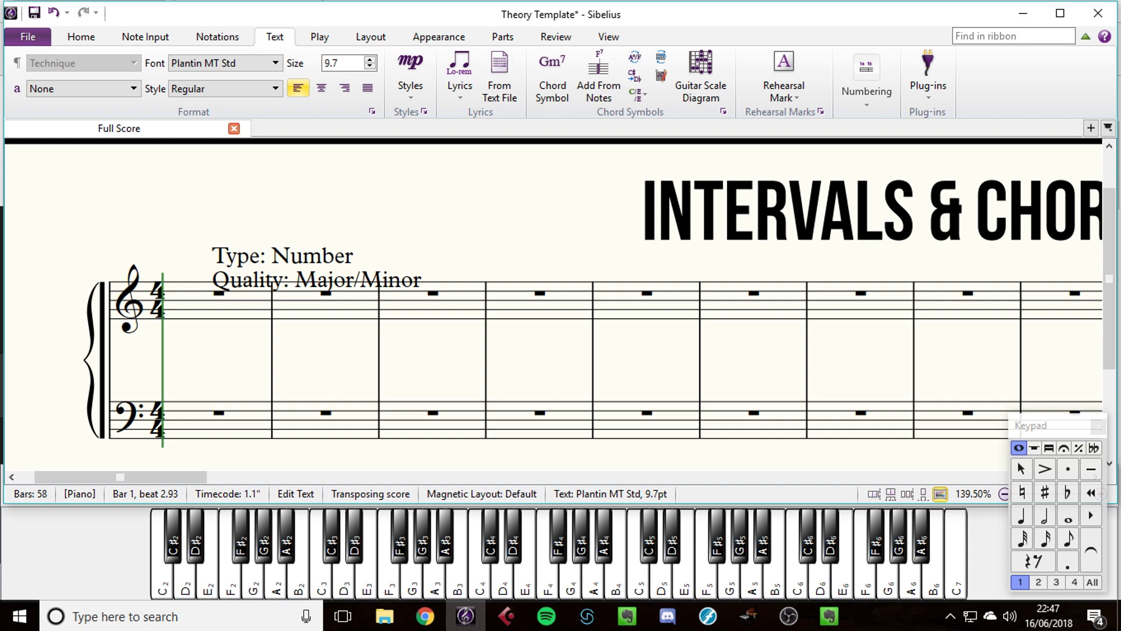
{"action": "key", "text": "BackSpace"}
{"action": "key", "text": "BackSpace"}
{"action": "key", "text": "BackSpace"}
{"action": "key", "text": "BackSpace"}
{"action": "type", "text": "/Perfect"}
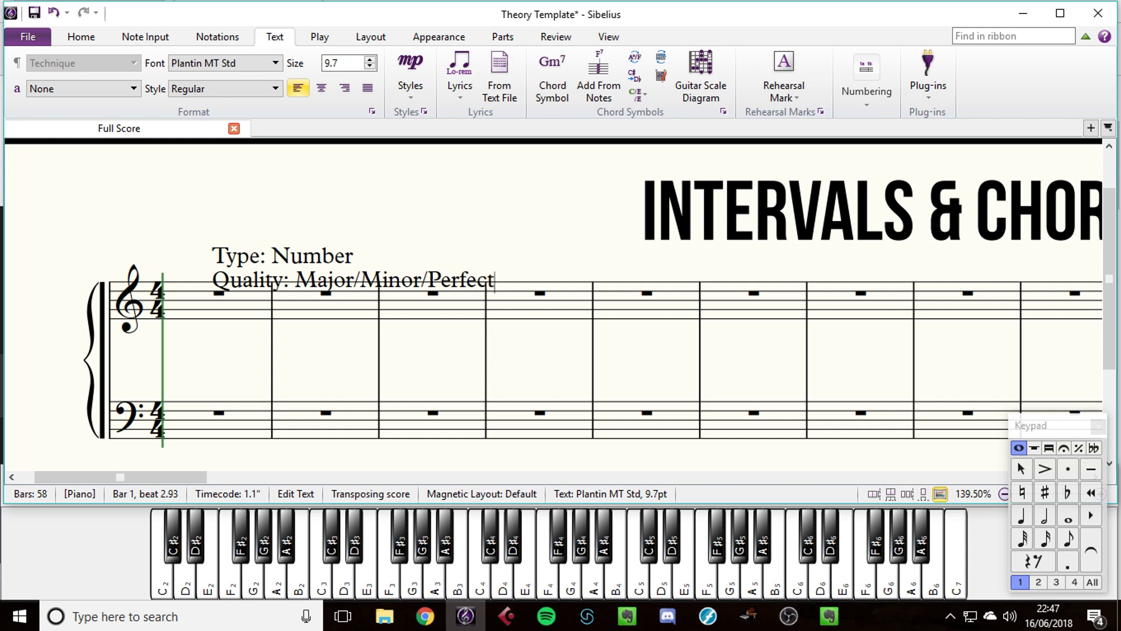
{"action": "type", "text": "/Augmente"}
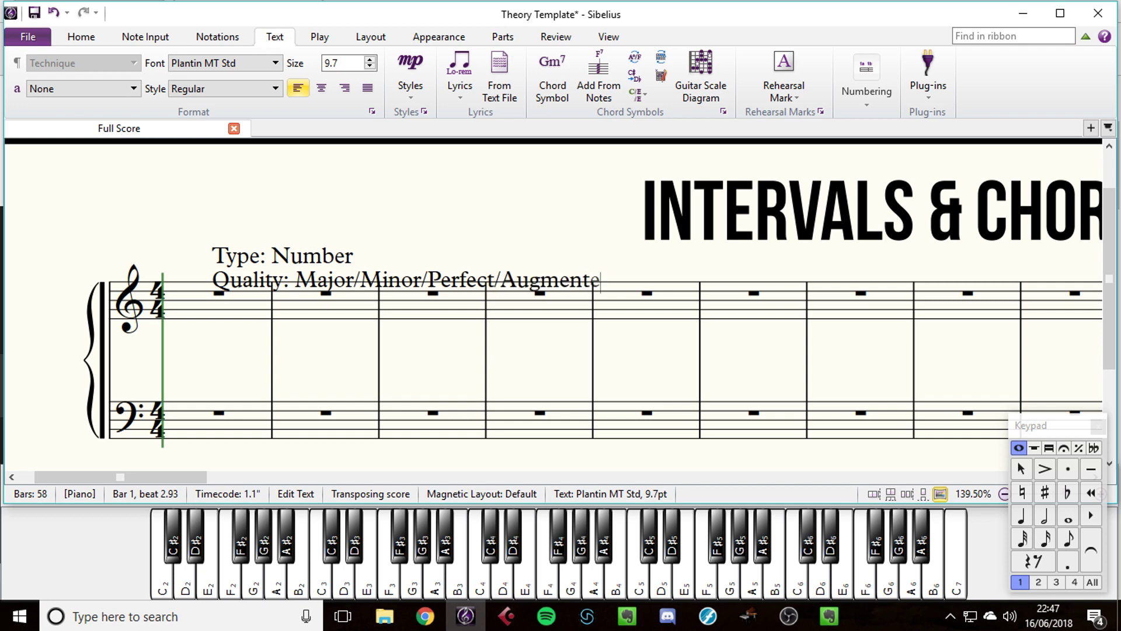
{"action": "type", "text": "d/Dimished"}
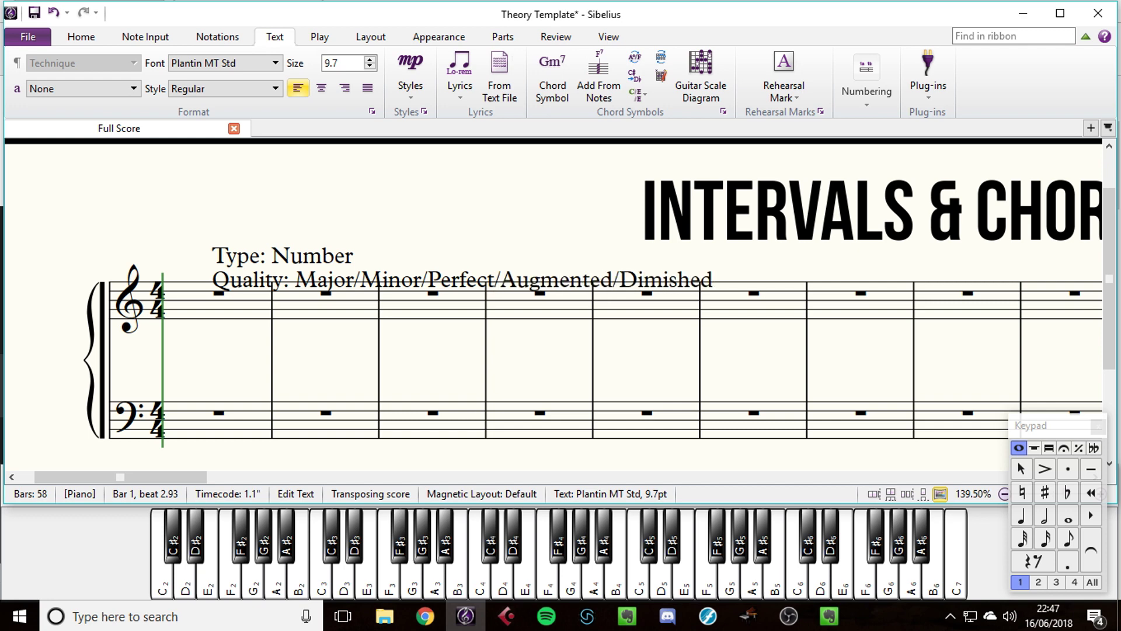
- Move the two-line text up and left so it sits clear of the staff, beside the title
{"action": "key", "text": "Escape"}
{"action": "left_click_drag", "start_coordinate": [409, 271], "coordinate": [282, 221]}
{"action": "key", "text": "Escape"}
- Correct the last word of the Quality line to "Diminished"
{"action": "double_click", "coordinate": [584, 229]}
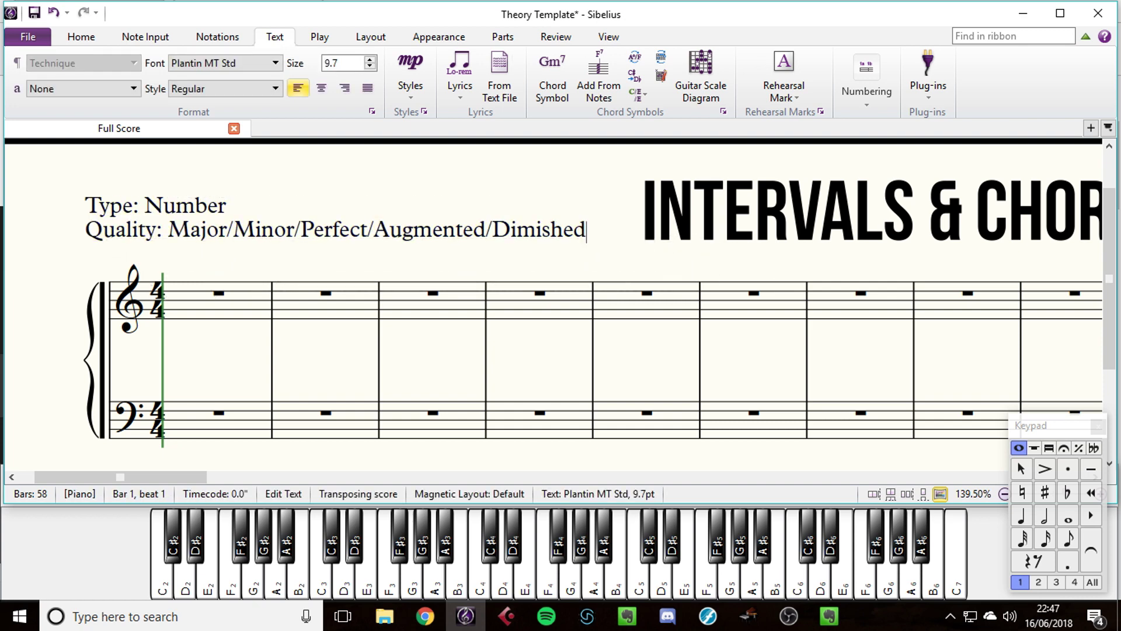
{"action": "left_click", "coordinate": [542, 230]}
{"action": "type", "text": "n"}
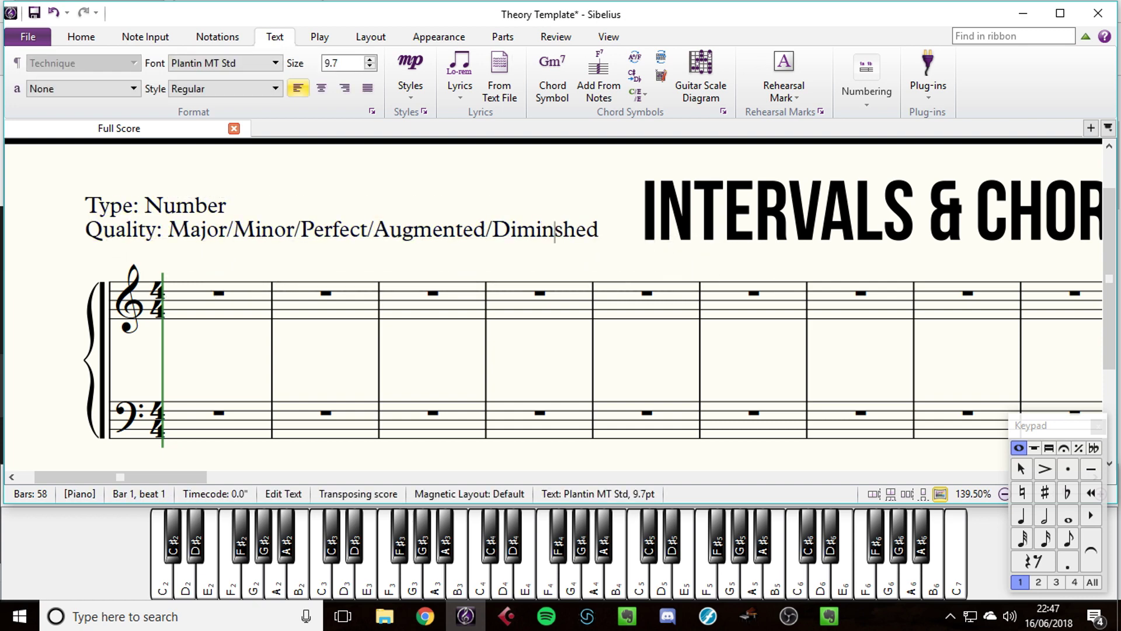
{"action": "type", "text": "i"}
{"action": "left_click", "coordinate": [542, 231]}
{"action": "key", "text": "Escape"}
{"action": "key", "text": "Escape"}
- Enter quarter notes C4 and G4 at the start of treble bar 1 and play back the interval
{"action": "left_click_drag", "start_coordinate": [554, 351], "coordinate": [670, 361]}
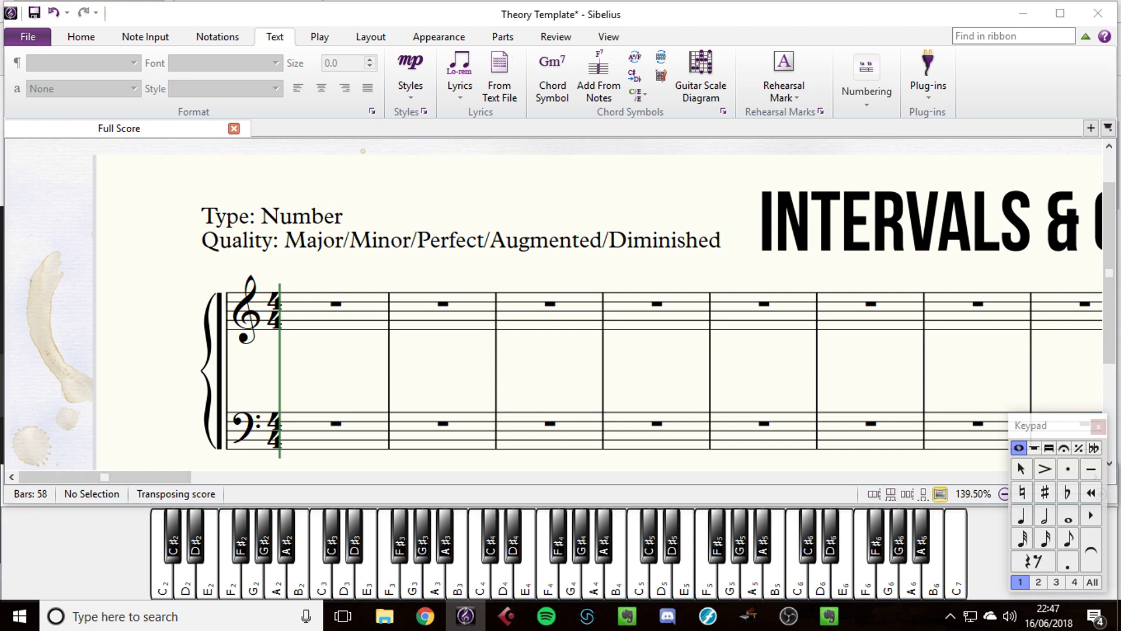
{"action": "left_click", "coordinate": [1021, 515]}
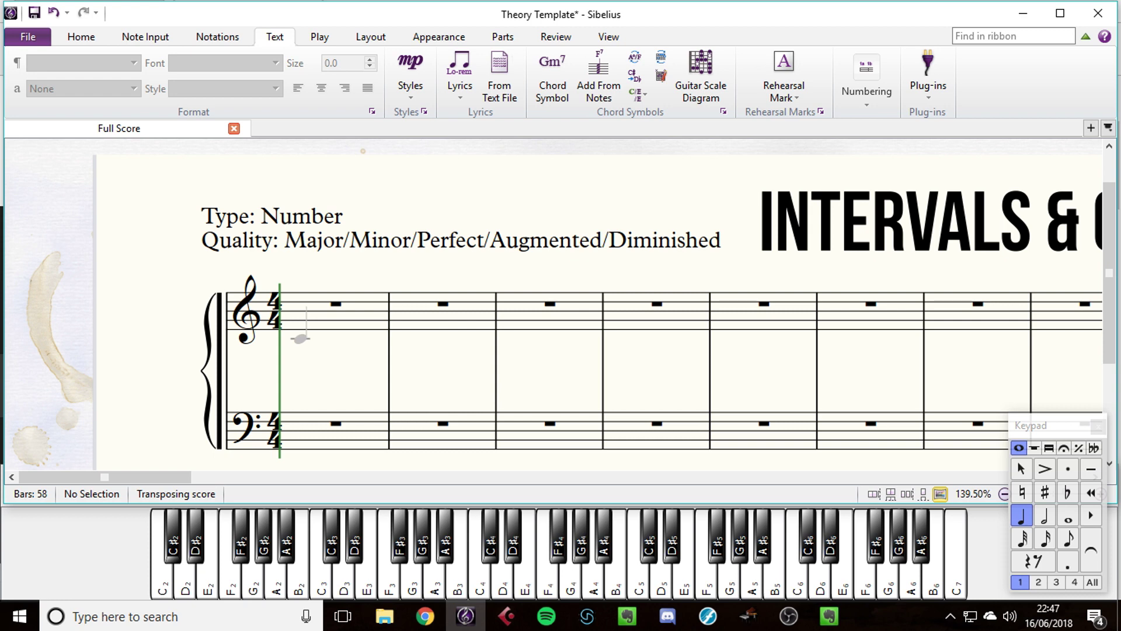
{"action": "left_click", "coordinate": [300, 341]}
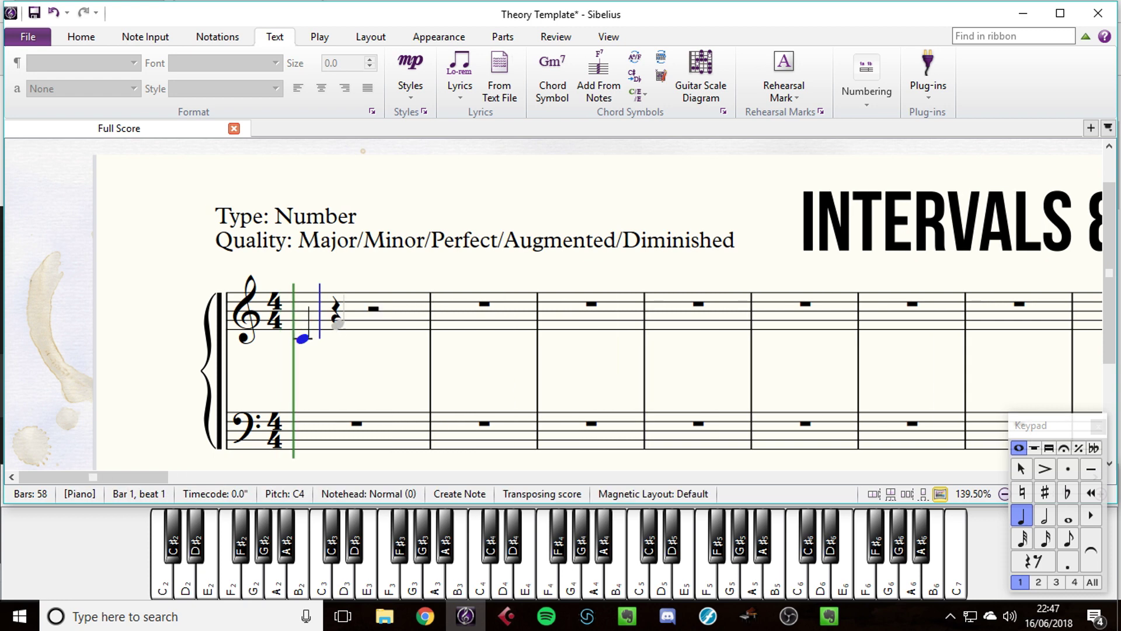
{"action": "left_click", "coordinate": [338, 319]}
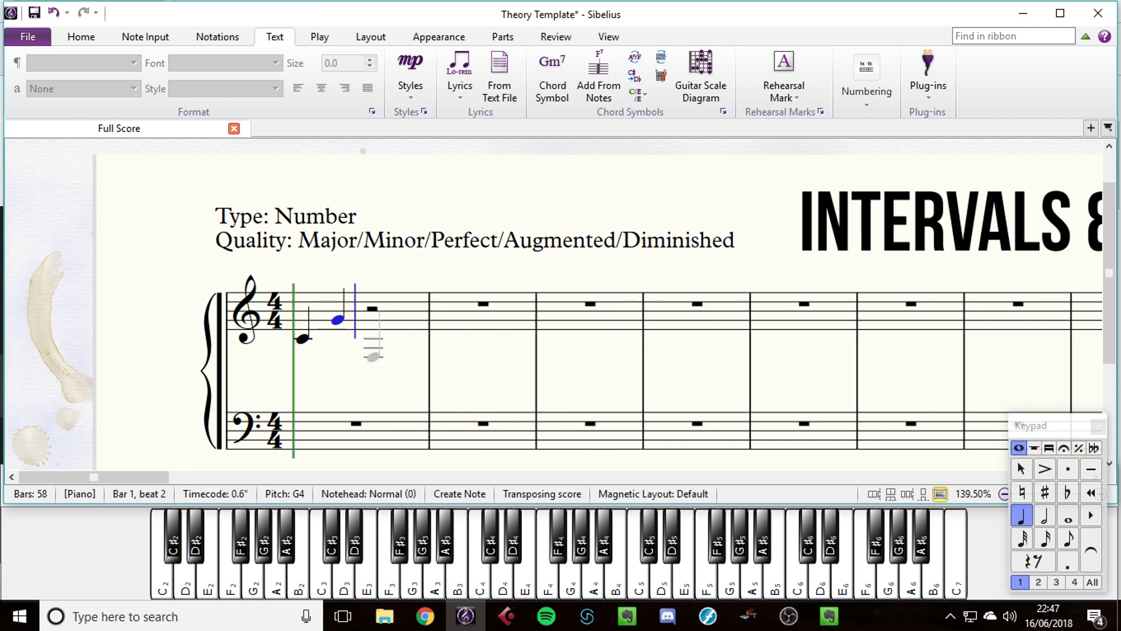
{"action": "key", "text": "Escape"}
{"action": "key", "text": "space"}
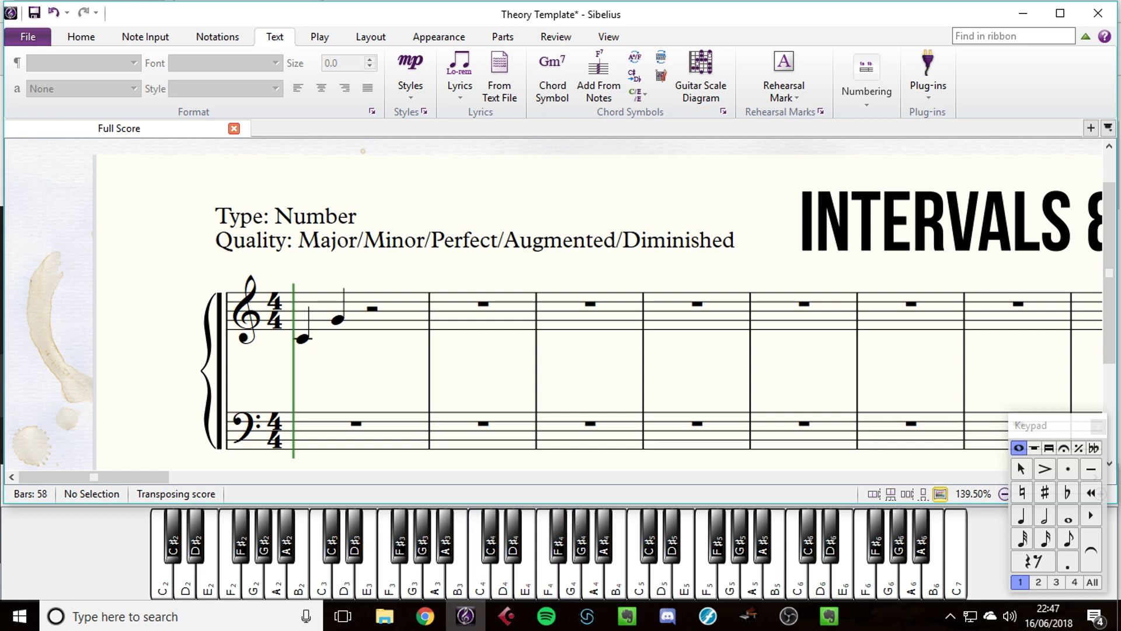
- Add a "5th" text label for the G4 in bar 1 and place it just below the treble staff
{"action": "key", "text": "ctrl+t"}
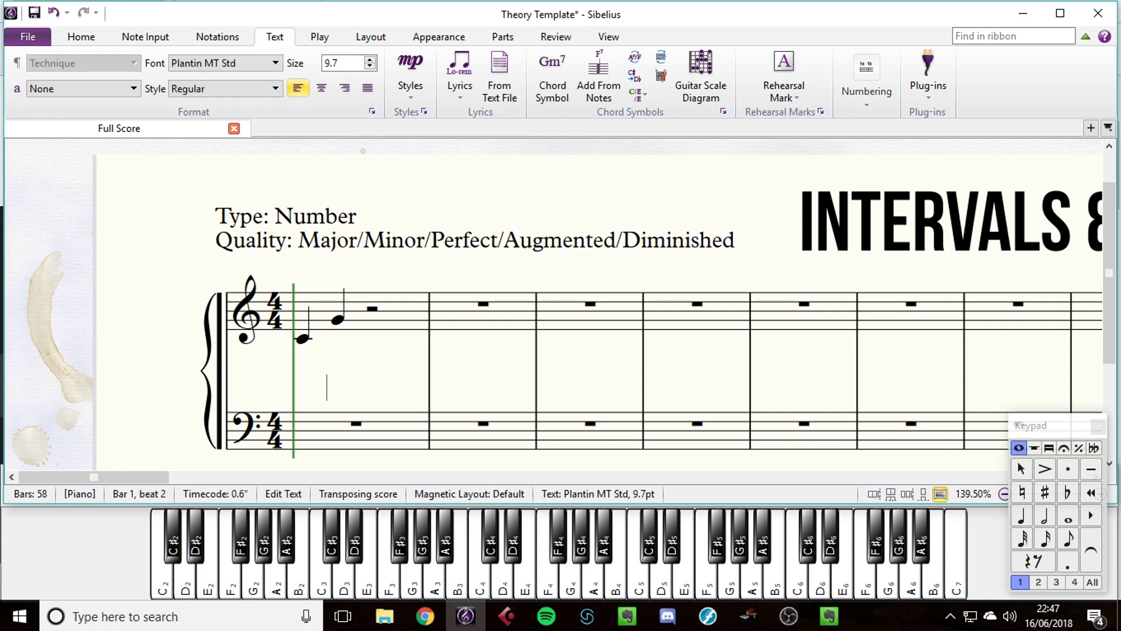
{"action": "type", "text": "5th"}
{"action": "key", "text": "Escape"}
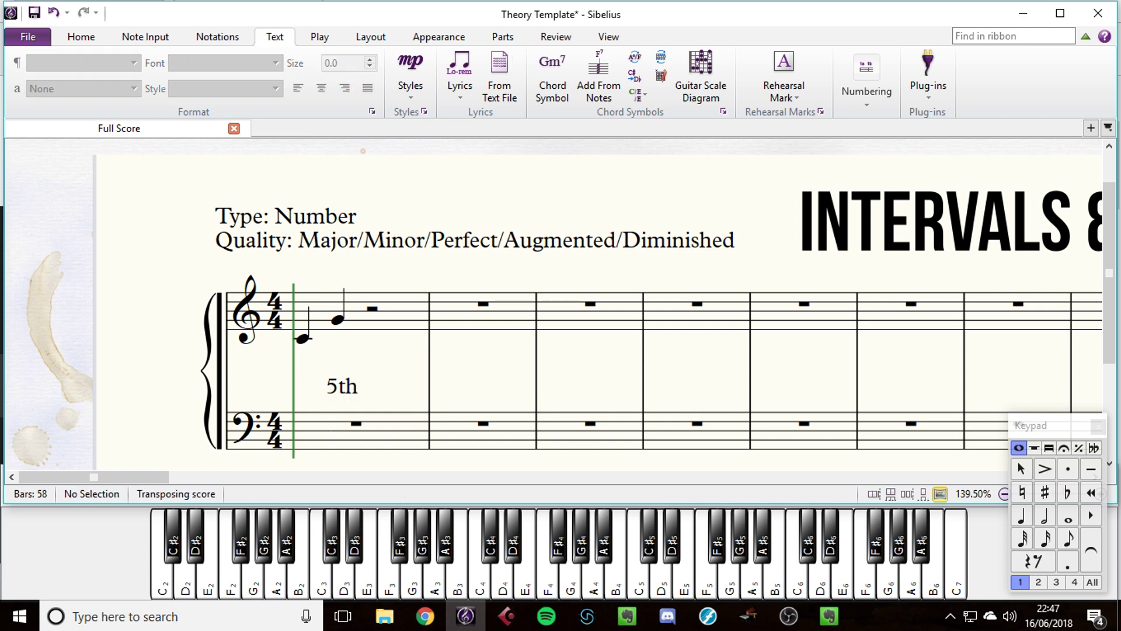
{"action": "left_click_drag", "start_coordinate": [342, 386], "coordinate": [342, 366]}
{"action": "key", "text": "Escape"}
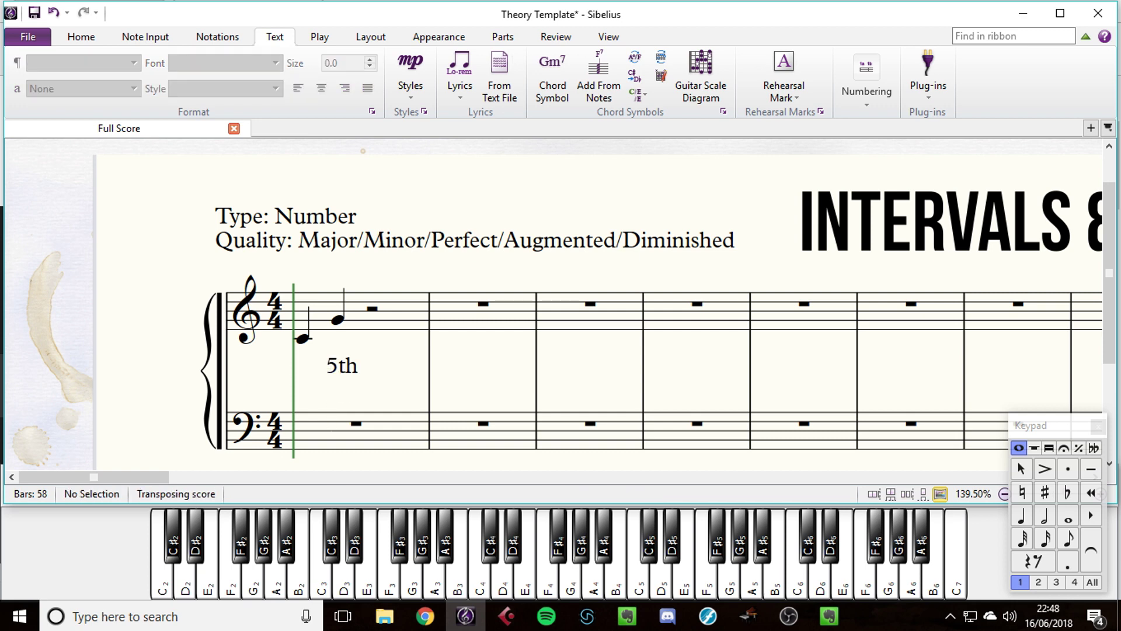
{"action": "double_click", "coordinate": [342, 366]}
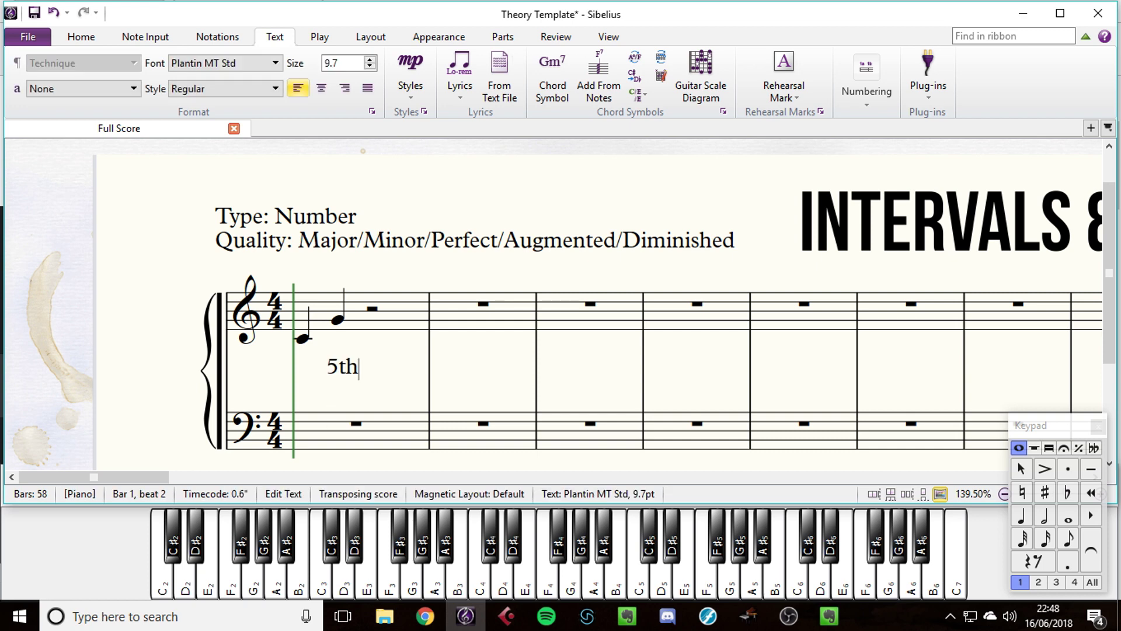
{"action": "key", "text": "Escape"}
{"action": "key", "text": "Escape"}
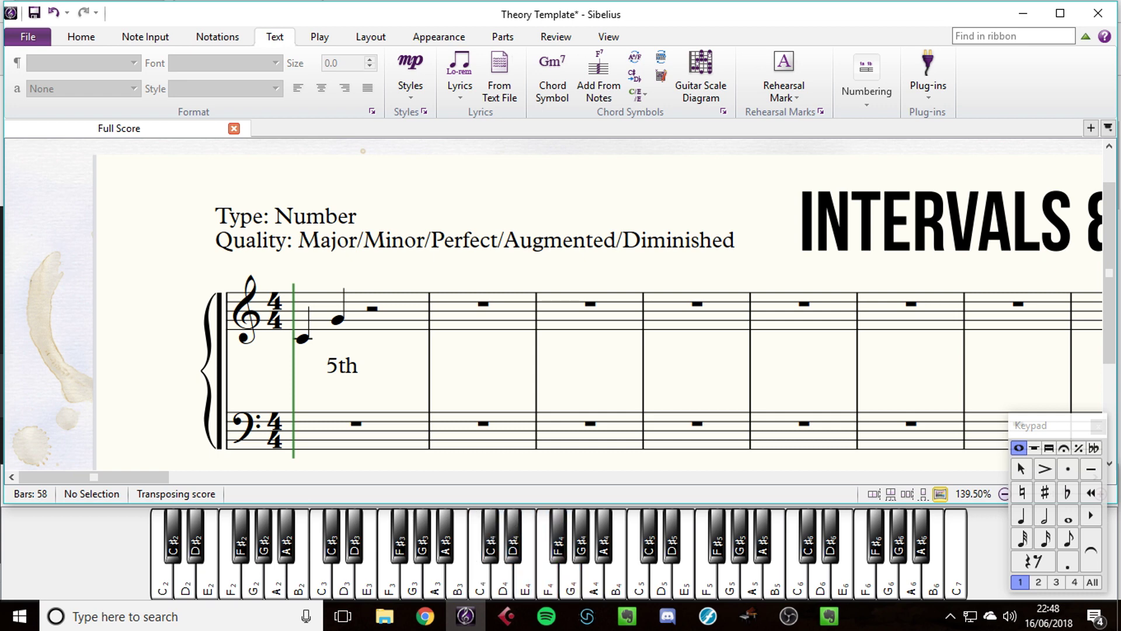
- Change the "5th" label to "Perfect 5th", centred beneath the two bar 1 notes, and play back the interval
{"action": "left_click", "coordinate": [342, 366]}
{"action": "double_click", "coordinate": [342, 365]}
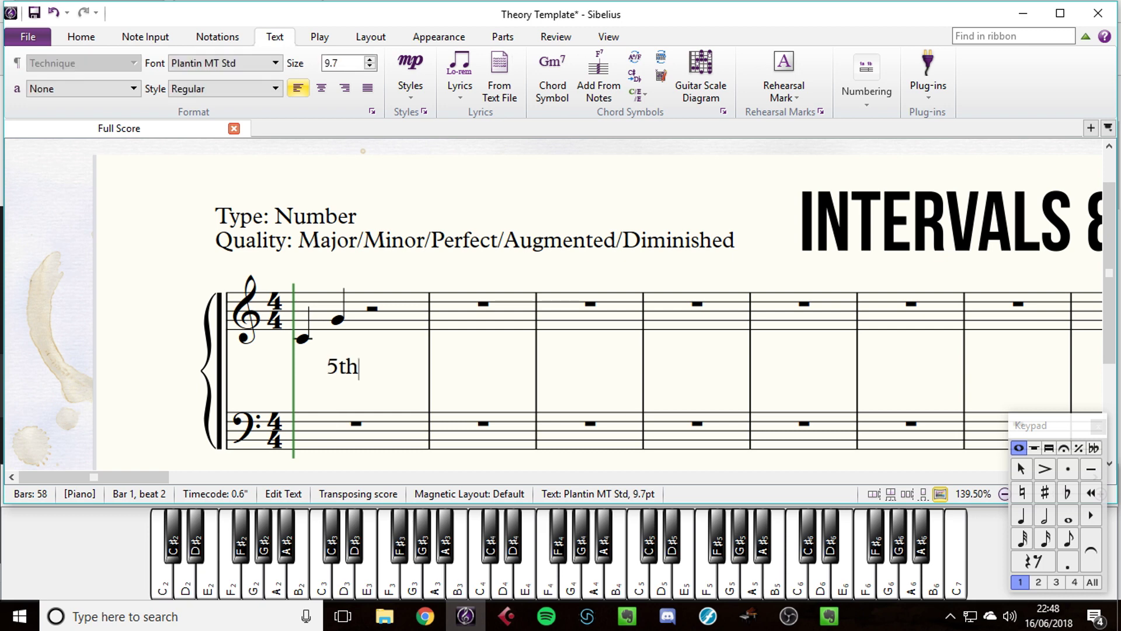
{"action": "left_click", "coordinate": [327, 367]}
{"action": "type", "text": "Perfect"}
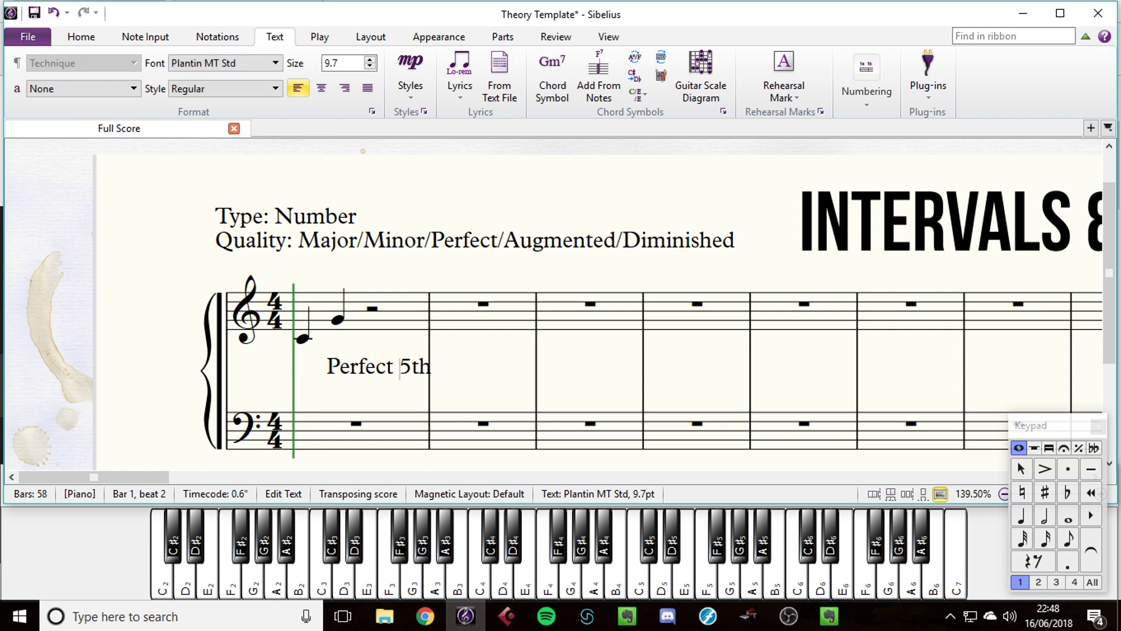
{"action": "key", "text": "Escape"}
{"action": "key", "text": "Escape"}
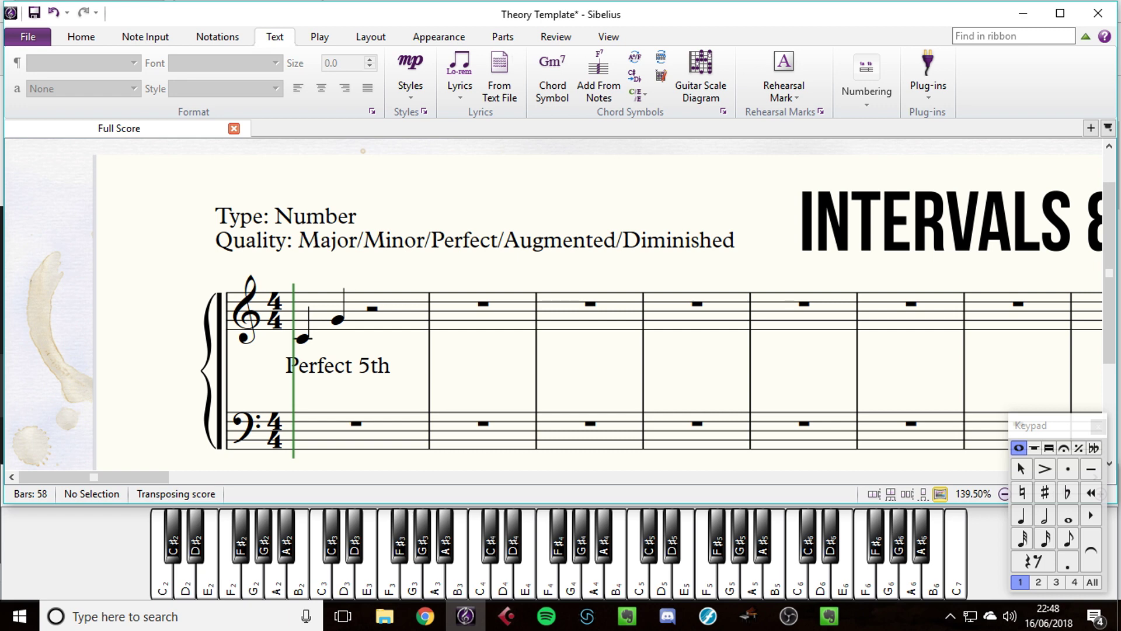
{"action": "key", "text": "space"}
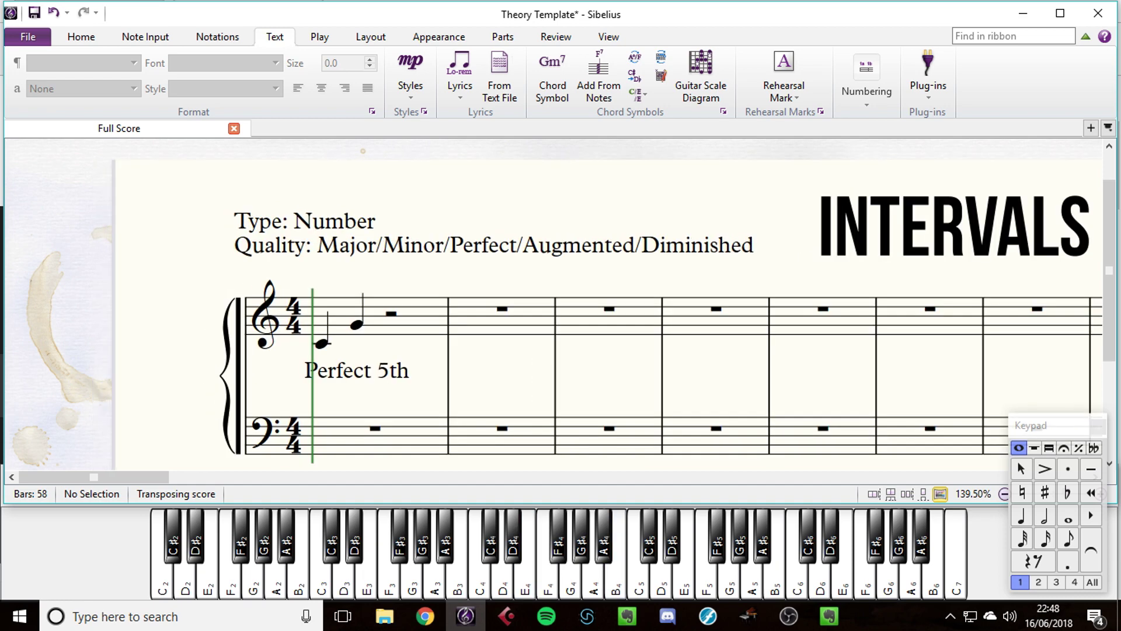
{"action": "left_click", "coordinate": [448, 318]}
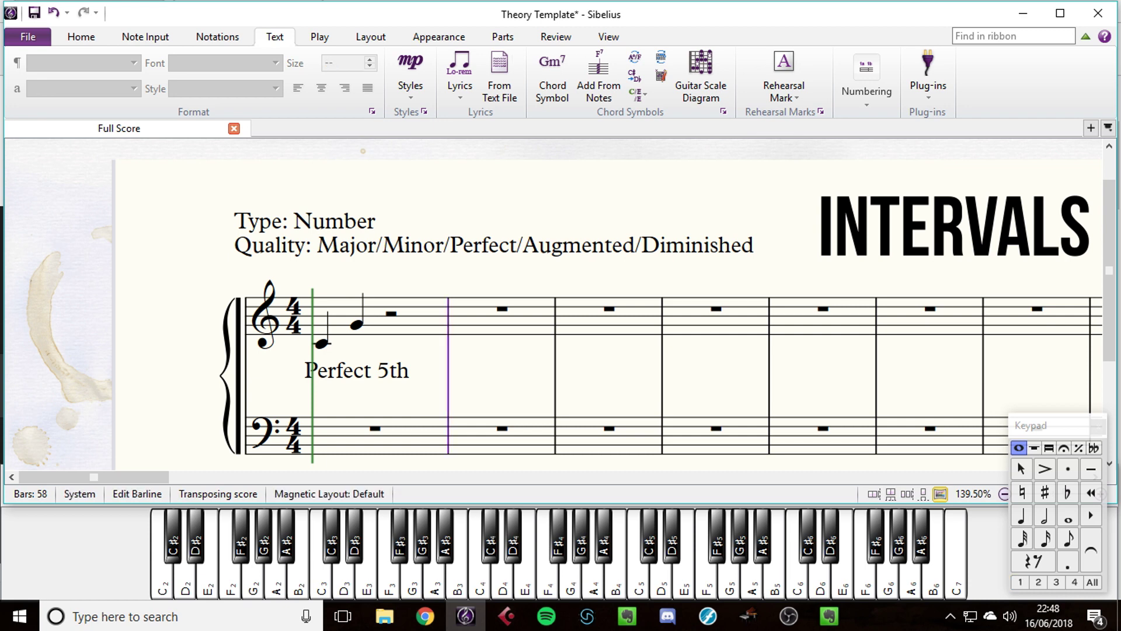
{"action": "left_click", "coordinate": [421, 318]}
{"action": "key", "text": "Escape"}
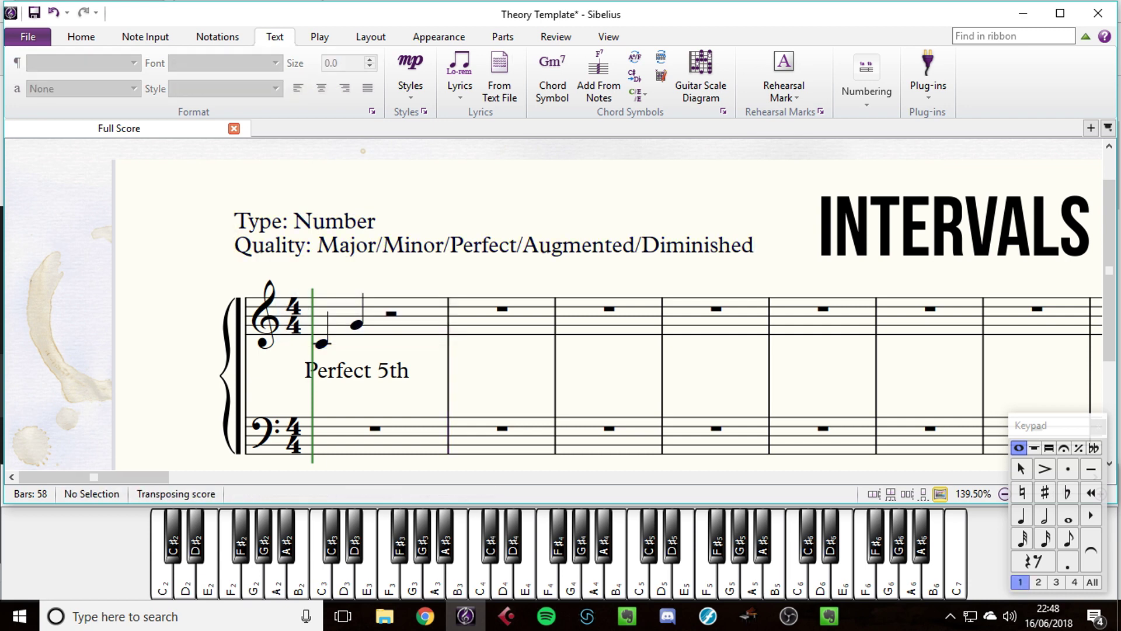
- Enter quarter notes C4 and G4 at the start of treble bar 2 and play back the score
{"action": "key", "text": "n"}
{"action": "left_click", "coordinate": [468, 343]}
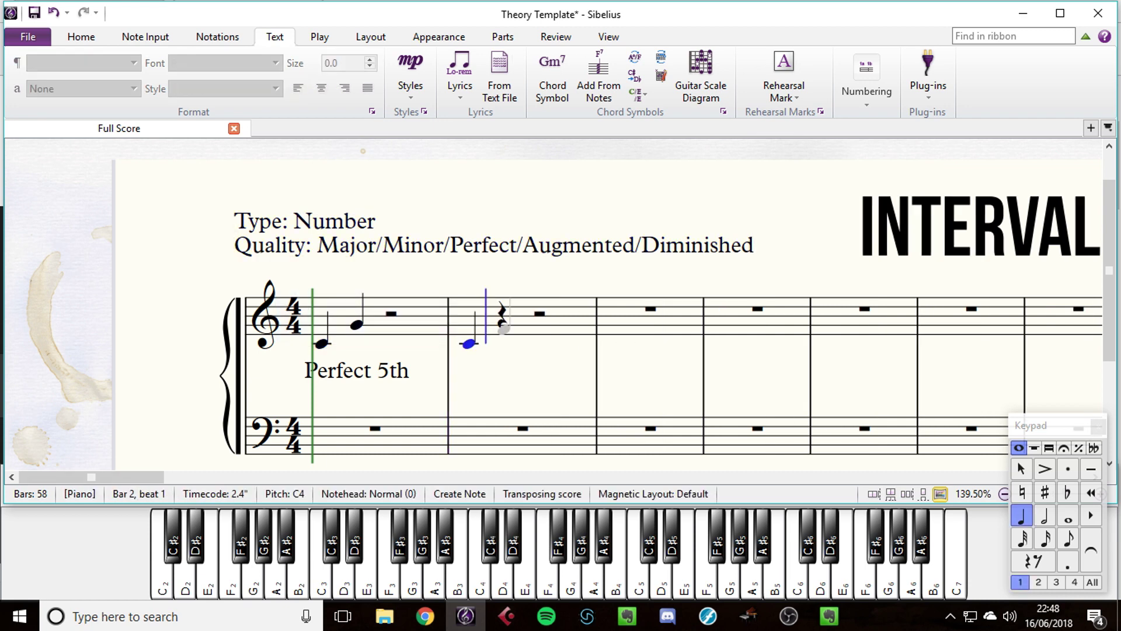
{"action": "left_click", "coordinate": [504, 325]}
{"action": "key", "text": "Escape"}
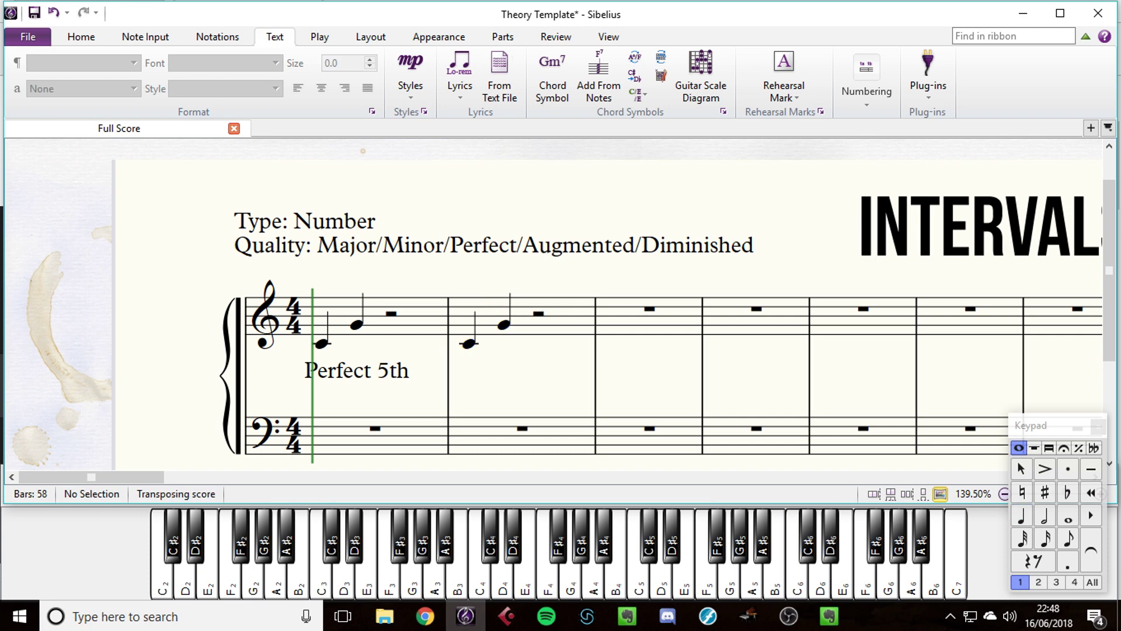
{"action": "key", "text": "space"}
- Add the text label "Dim 5th" to the C4 in bar 2 and position it below the treble staff
{"action": "left_click", "coordinate": [468, 344]}
{"action": "key", "text": "ctrl+t"}
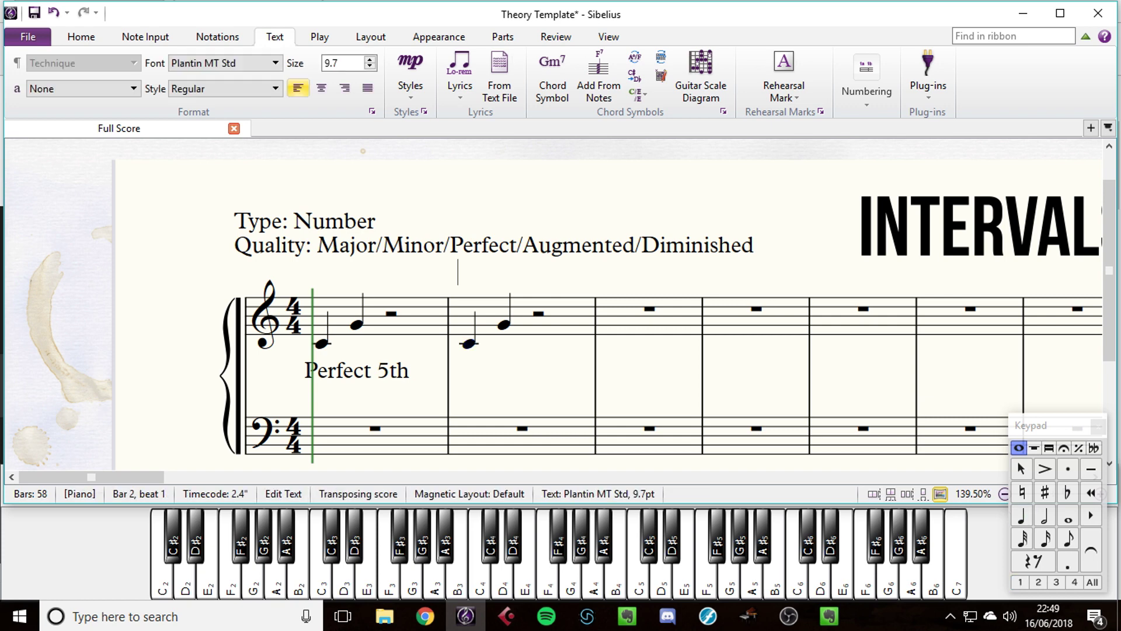
{"action": "type", "text": "Dim 5th"}
{"action": "key", "text": "Escape"}
{"action": "left_click_drag", "start_coordinate": [497, 271], "coordinate": [496, 362]}
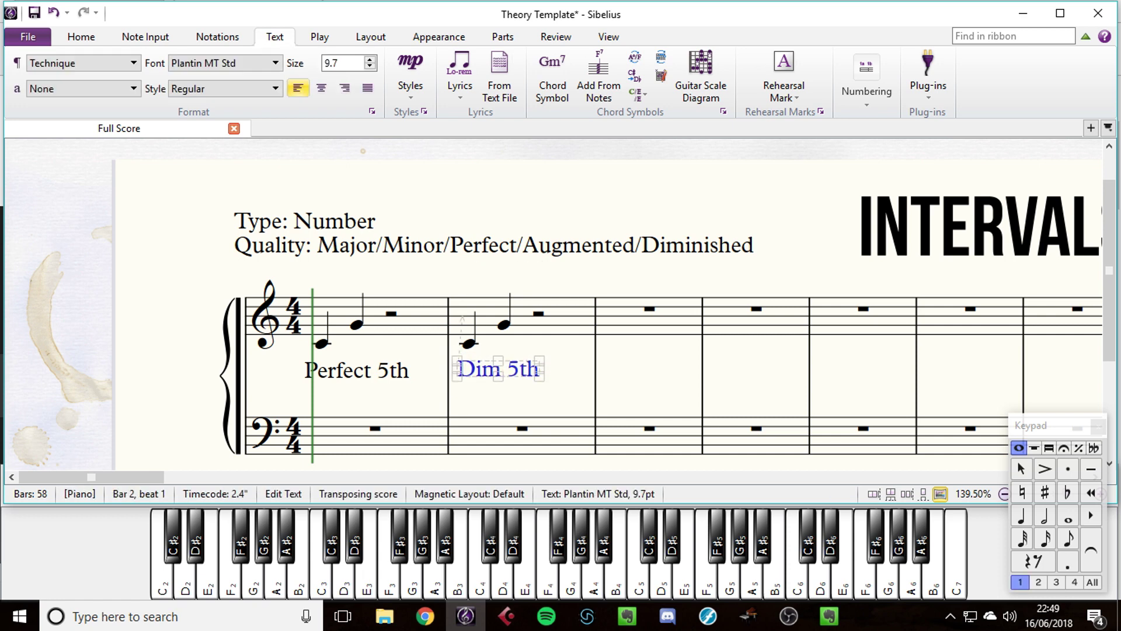
{"action": "key", "text": "Escape"}
- Add a flat to the G4 in bar 2 and play back the interval
{"action": "left_click", "coordinate": [503, 324]}
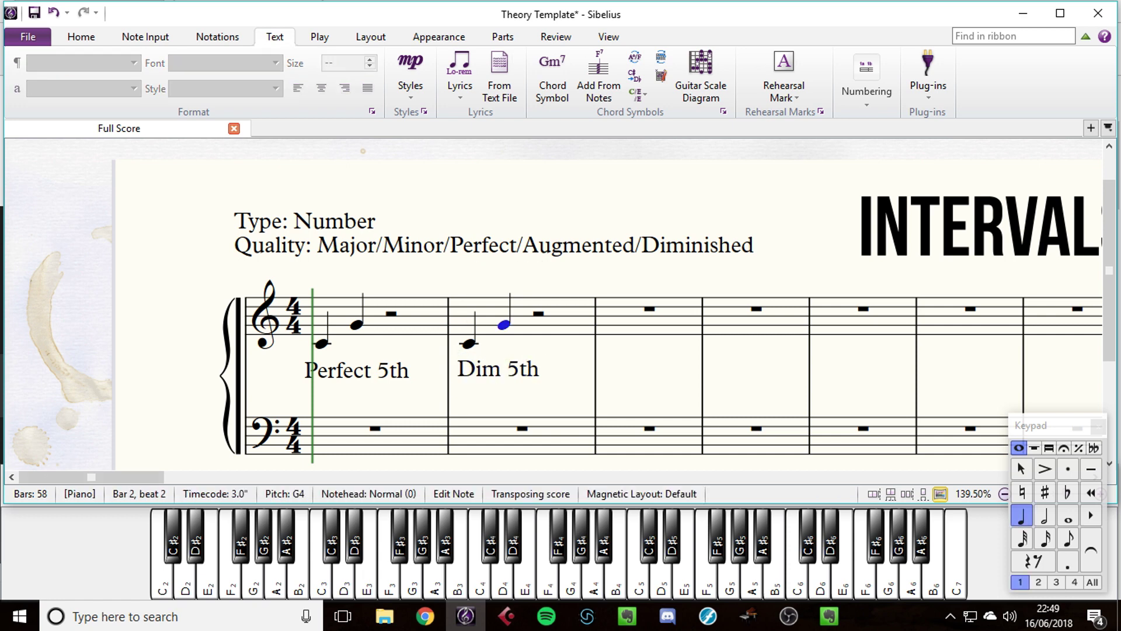
{"action": "key", "text": "9"}
{"action": "key", "text": "Escape"}
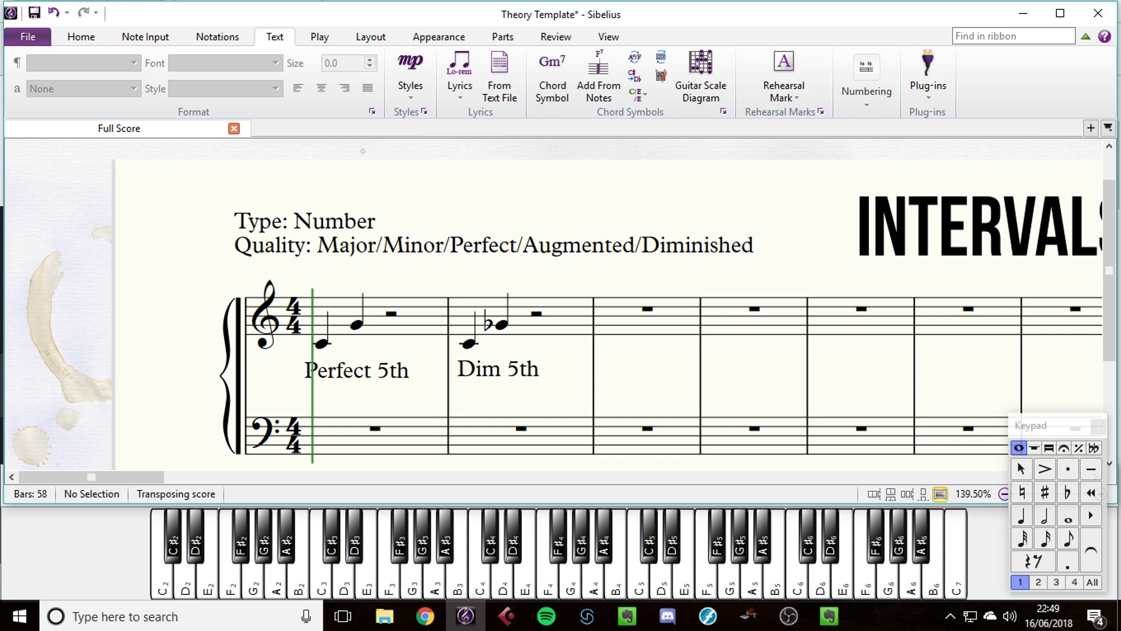
{"action": "key", "text": "space"}
- Enter quarter notes C4 and G#4 at the start of treble bar 3 and play back the score
{"action": "key", "text": "n"}
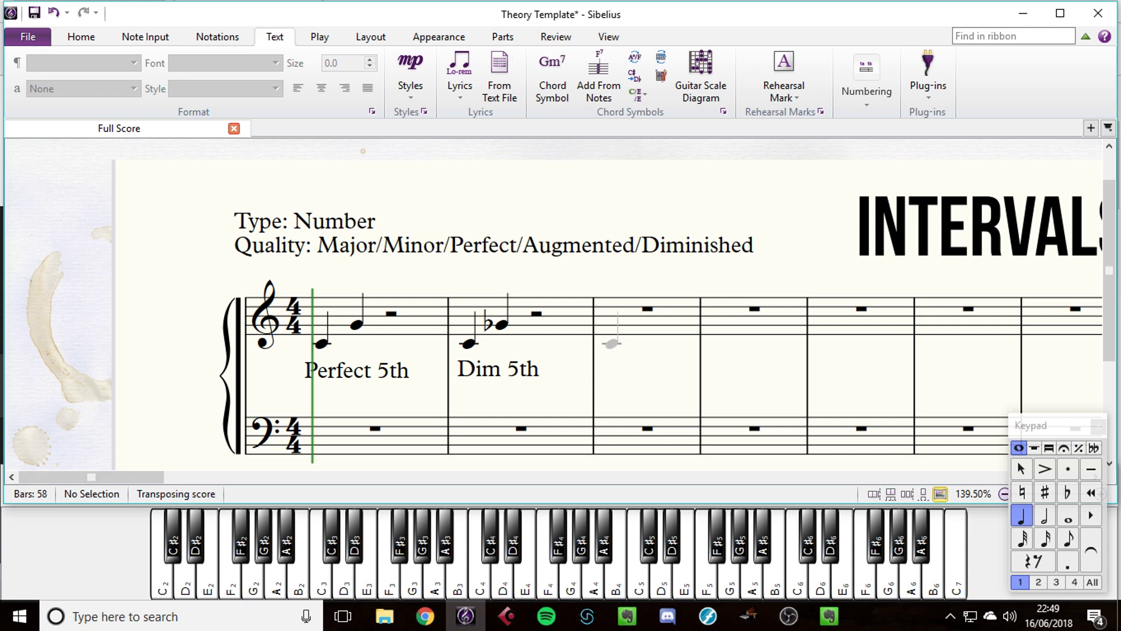
{"action": "left_click", "coordinate": [612, 343]}
{"action": "key", "text": "8"}
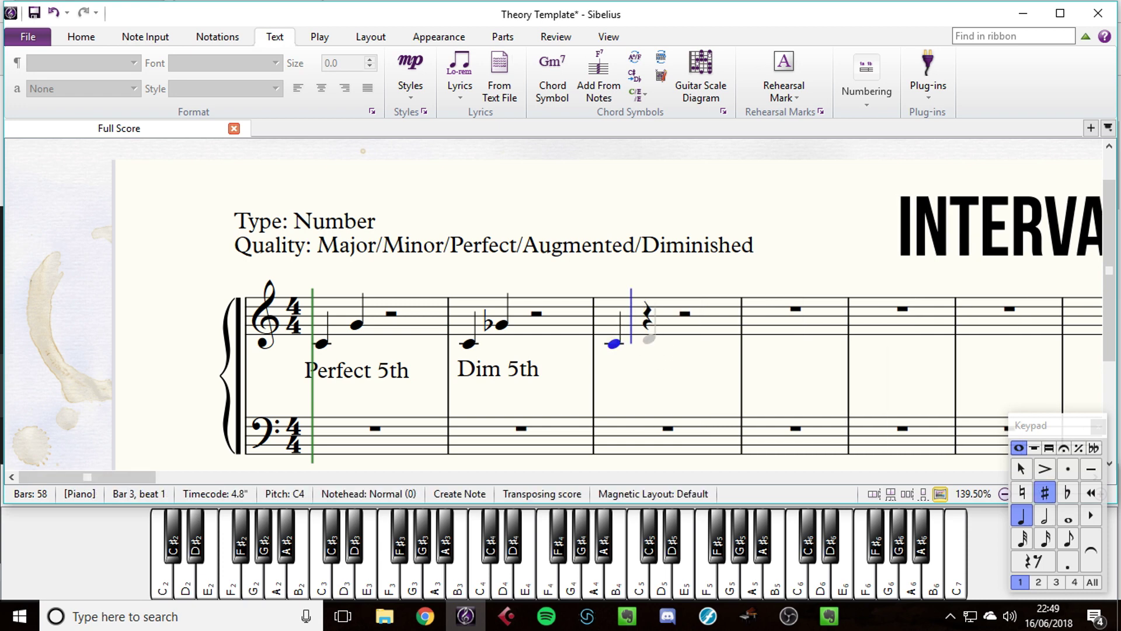
{"action": "left_click", "coordinate": [646, 325]}
{"action": "key", "text": "Escape"}
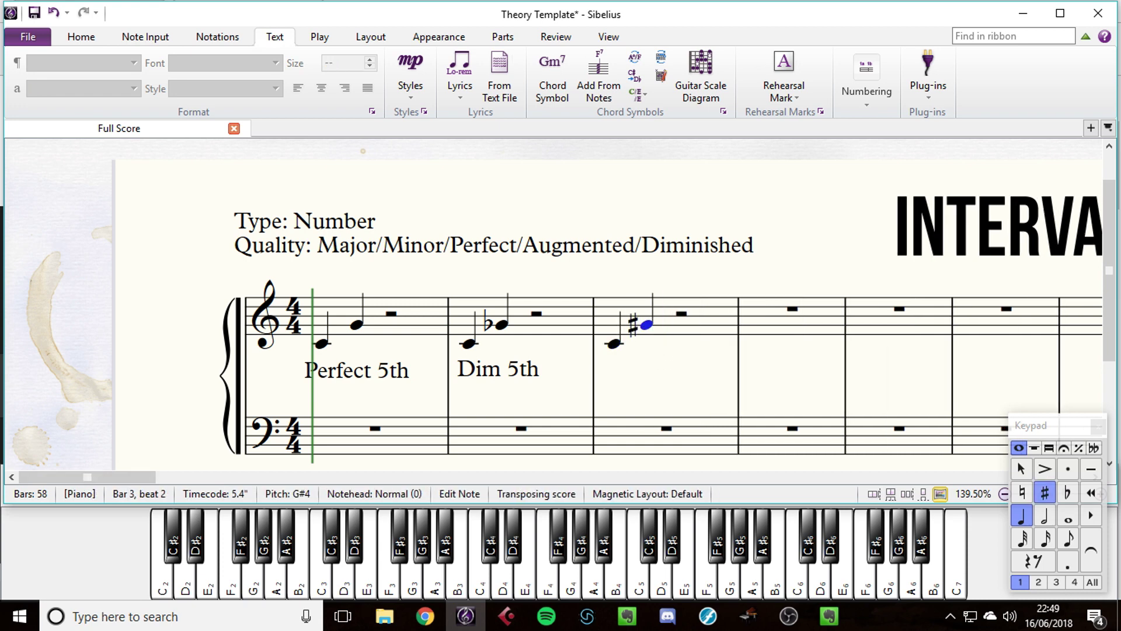
{"action": "key", "text": "Escape"}
{"action": "key", "text": "space"}
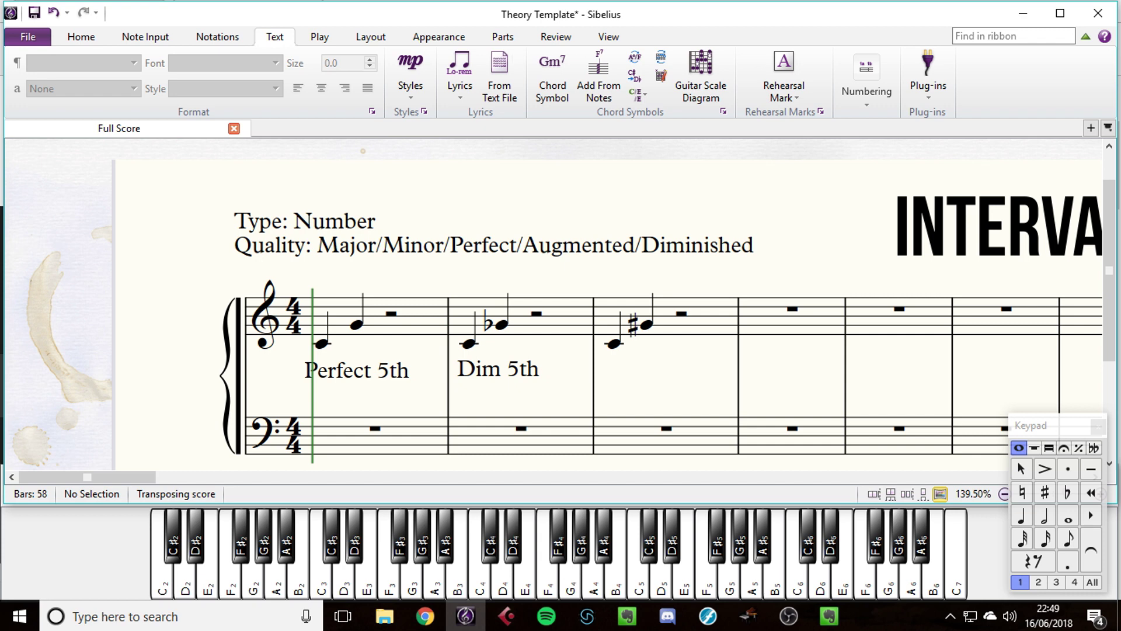
- Copy the "Dim 5th" label beneath the bar 3 notes, change its wording to "Aug 5th", and play back the interval
{"action": "left_click", "coordinate": [498, 369]}
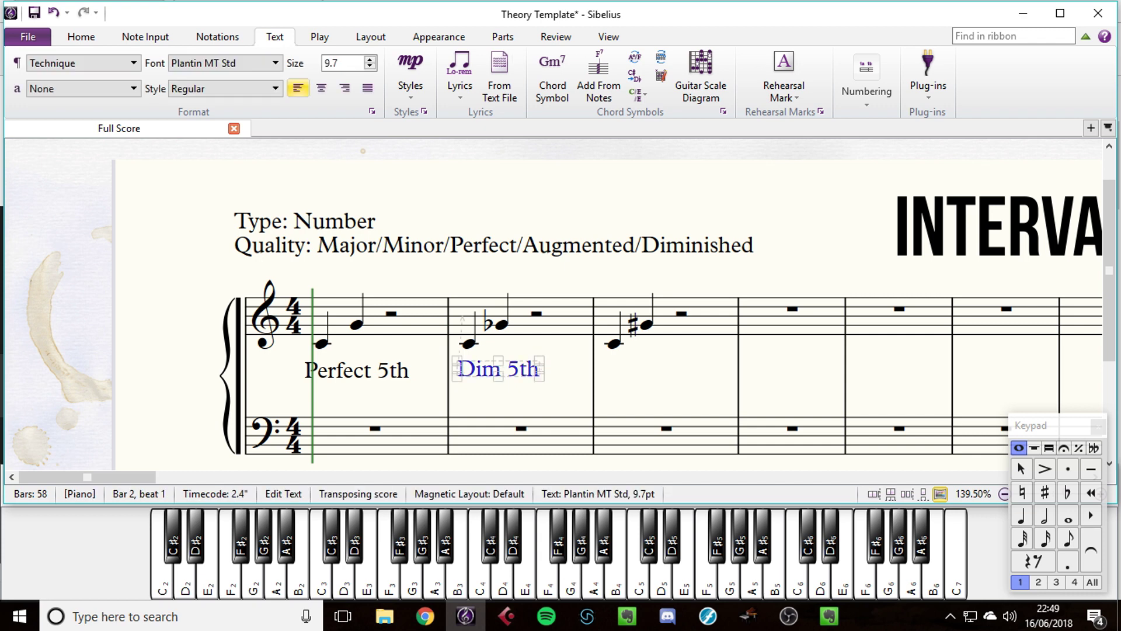
{"action": "left_click", "coordinate": [613, 344]}
{"action": "type", "text": "Dim 5th"}
{"action": "key", "text": "Return"}
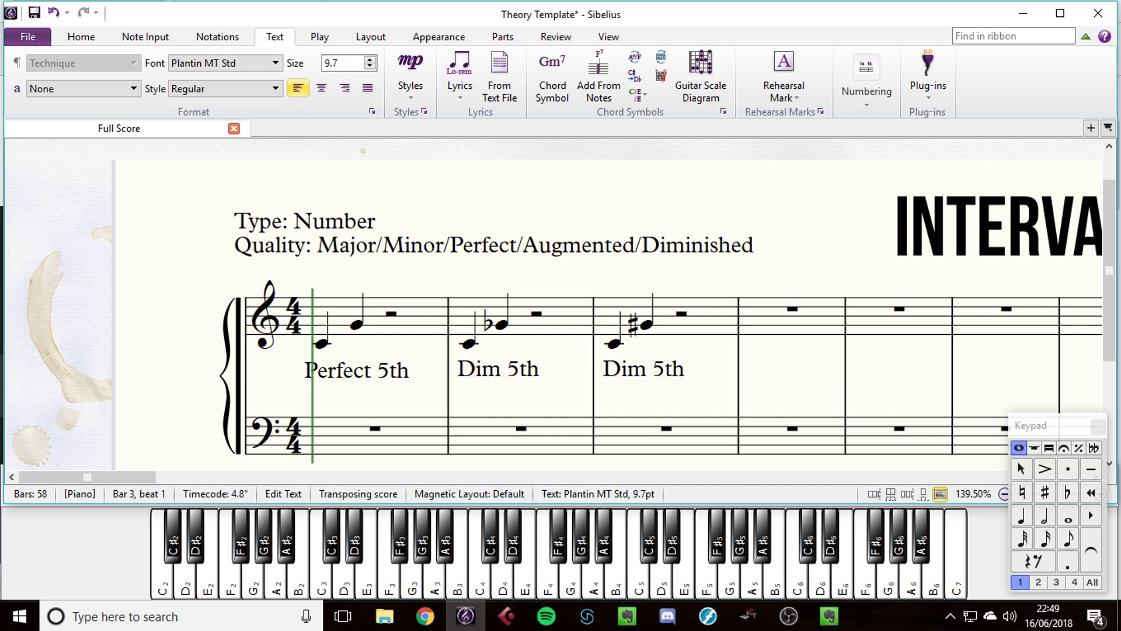
{"action": "left_click_drag", "start_coordinate": [647, 368], "coordinate": [603, 368]}
{"action": "type", "text": "Aug"}
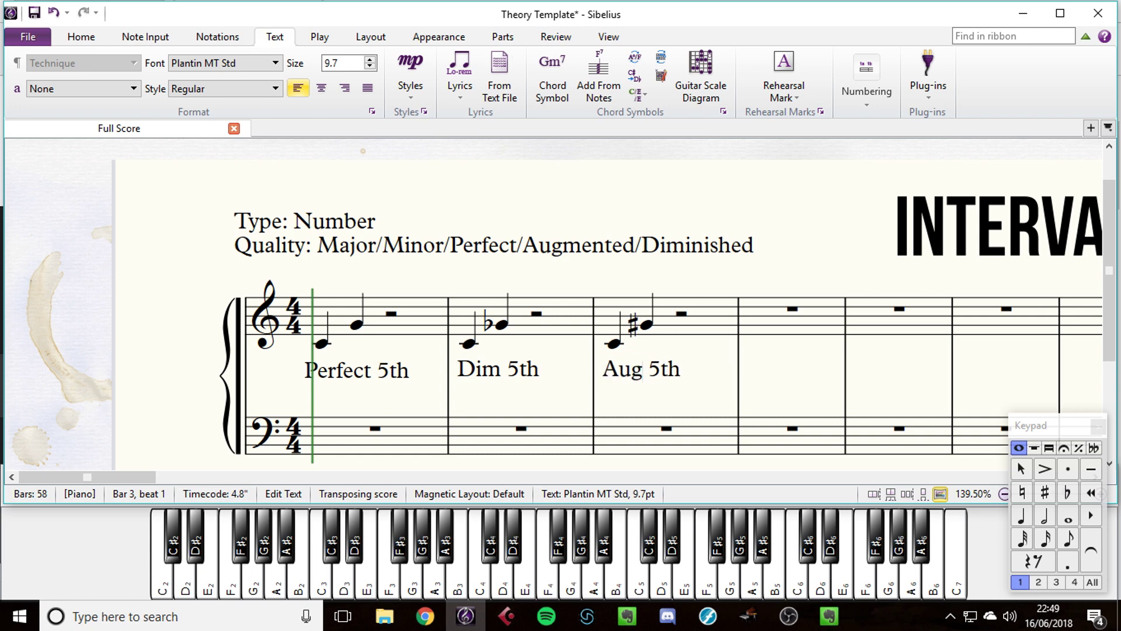
{"action": "key", "text": "Escape"}
{"action": "key", "text": "Escape"}
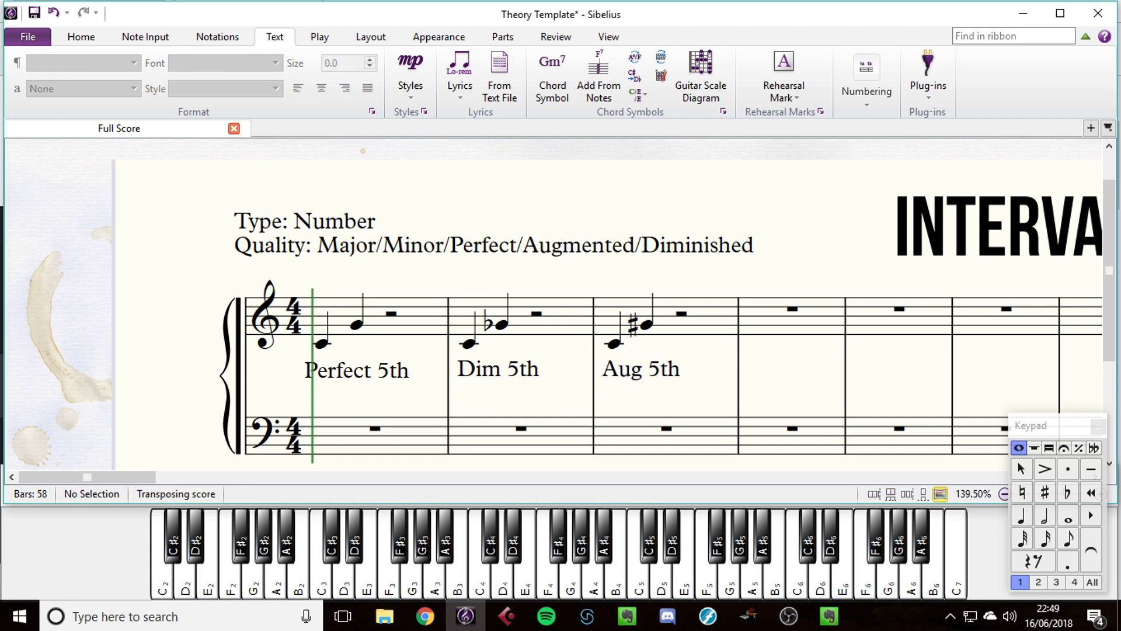
{"action": "key", "text": "space"}
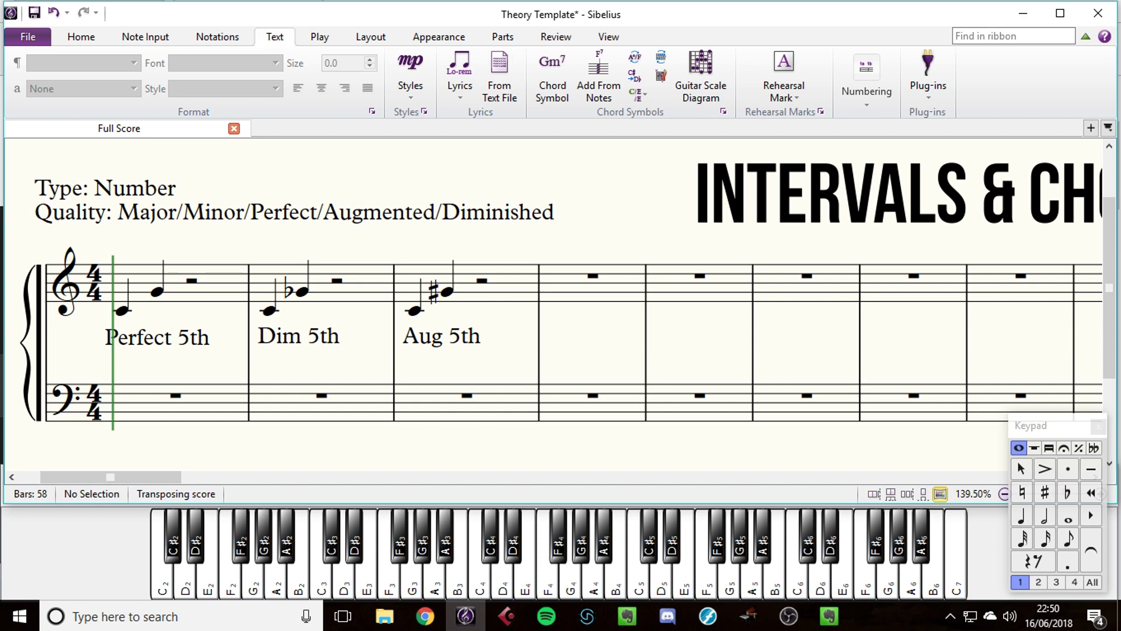
- Add a text block in bar 4 with the lines "4ths", "5th" and "8ves", and move it up between the two staves
{"action": "key", "text": "ctrl+t"}
{"action": "left_click", "coordinate": [569, 358]}
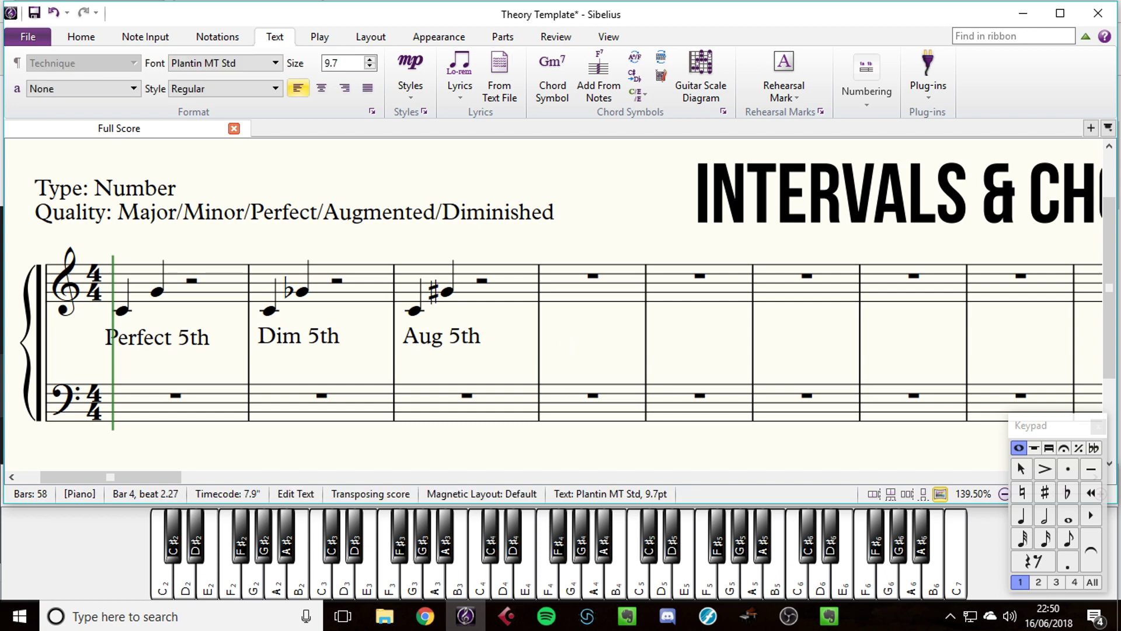
{"action": "type", "text": "4ths"}
{"action": "key", "text": "Return"}
{"action": "type", "text": "5th"}
{"action": "key", "text": "Return"}
{"action": "type", "text": "8ves"}
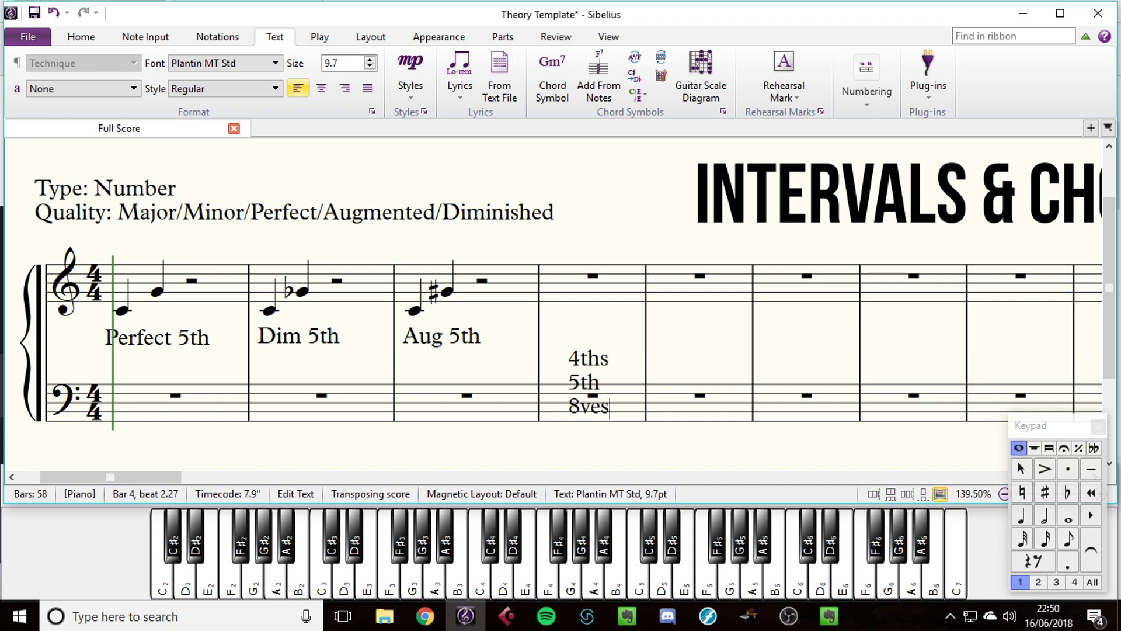
{"action": "key", "text": "Escape"}
{"action": "key", "text": "Escape"}
{"action": "left_click_drag", "start_coordinate": [590, 377], "coordinate": [603, 338]}
{"action": "key", "text": "Escape"}
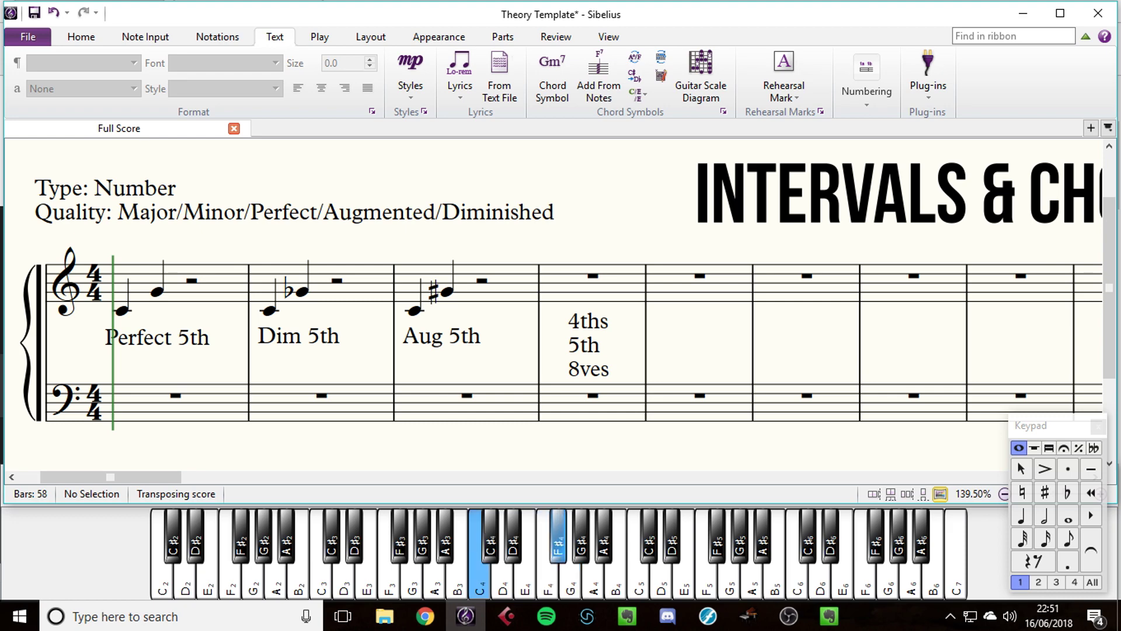
- Enter quarter notes C4 and F4 on the first two beats of treble bar 6
{"action": "scroll", "coordinate": [553, 303], "scroll_direction": "right", "scroll_amount": 3}
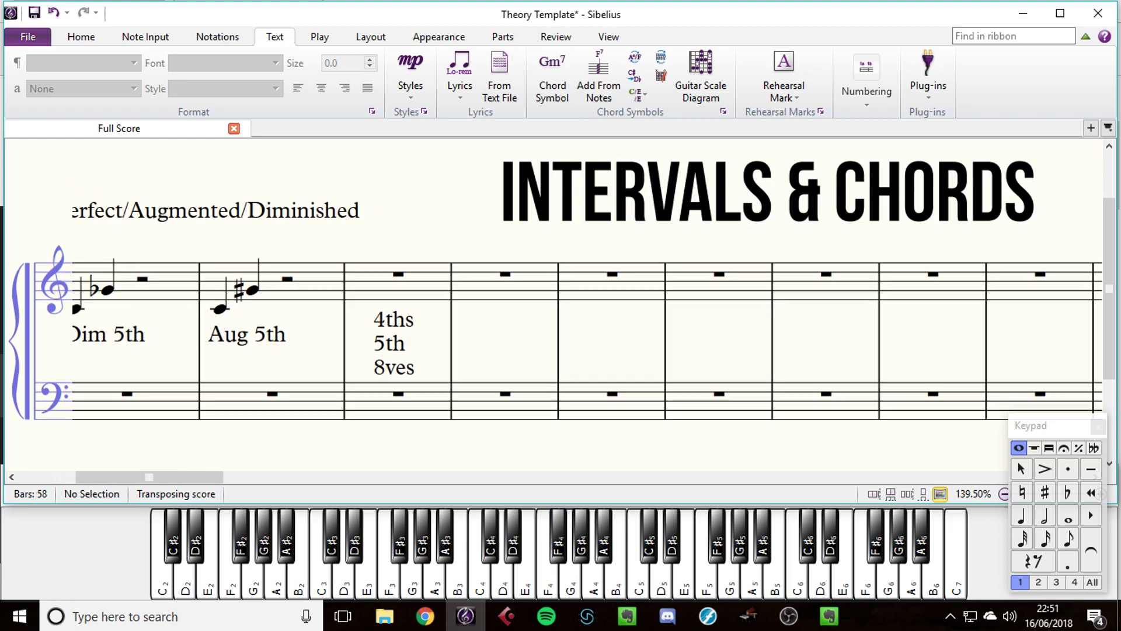
{"action": "key", "text": "4"}
{"action": "left_click", "coordinate": [576, 309]}
{"action": "left_click", "coordinate": [613, 294]}
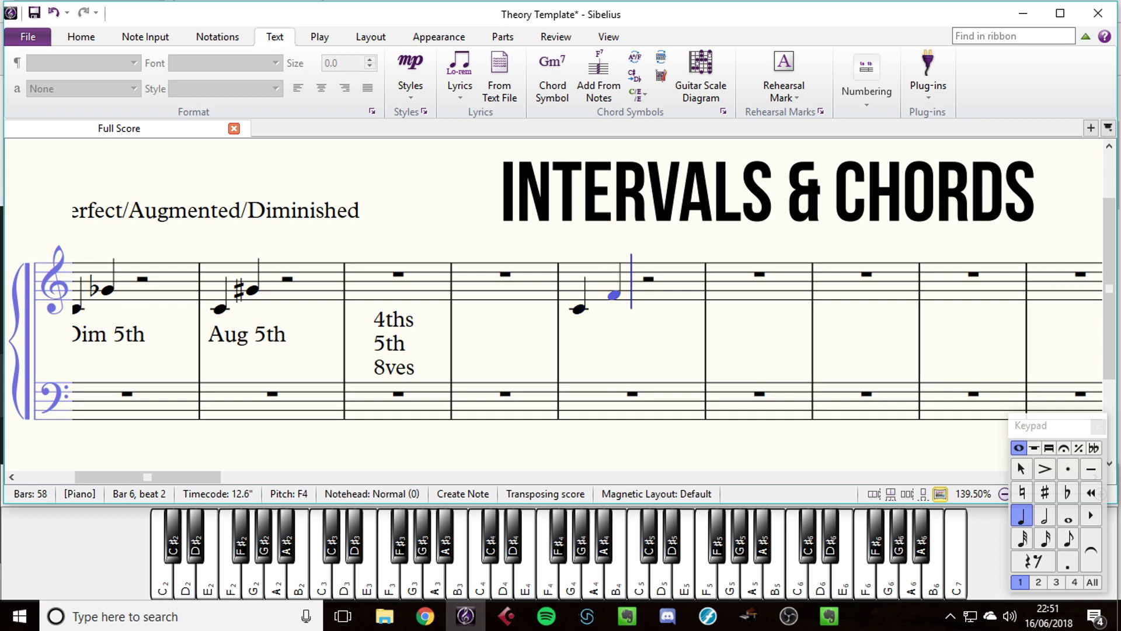
{"action": "key", "text": "Escape"}
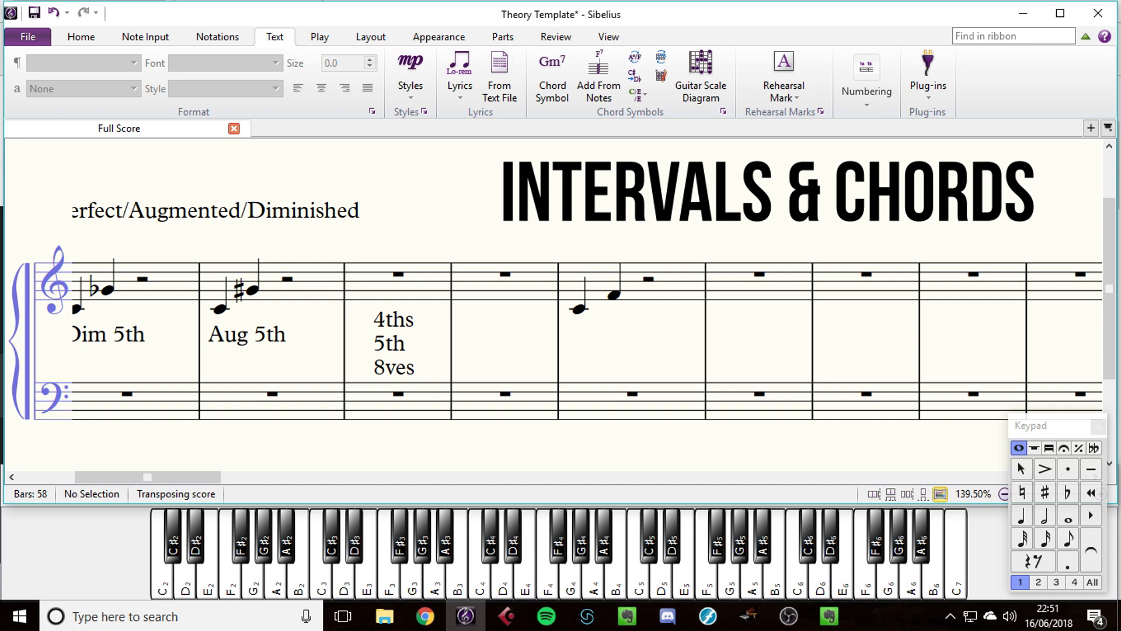
- Add a sharp to the F4 in bar 6
{"action": "left_click", "coordinate": [614, 295]}
{"action": "key", "text": "8"}
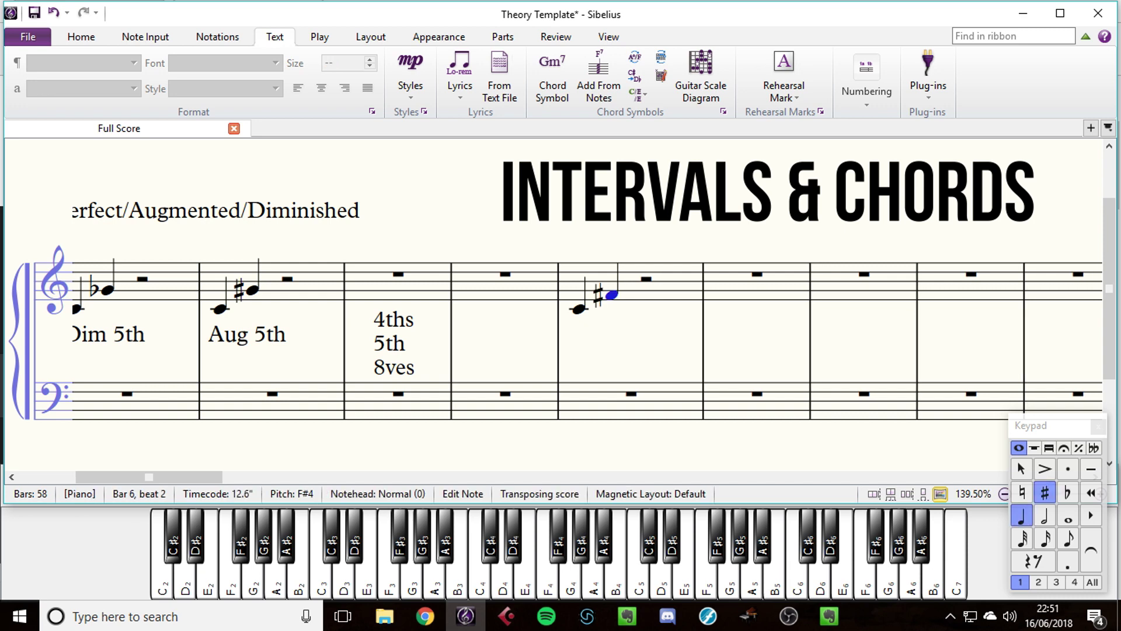
{"action": "key", "text": "Escape"}
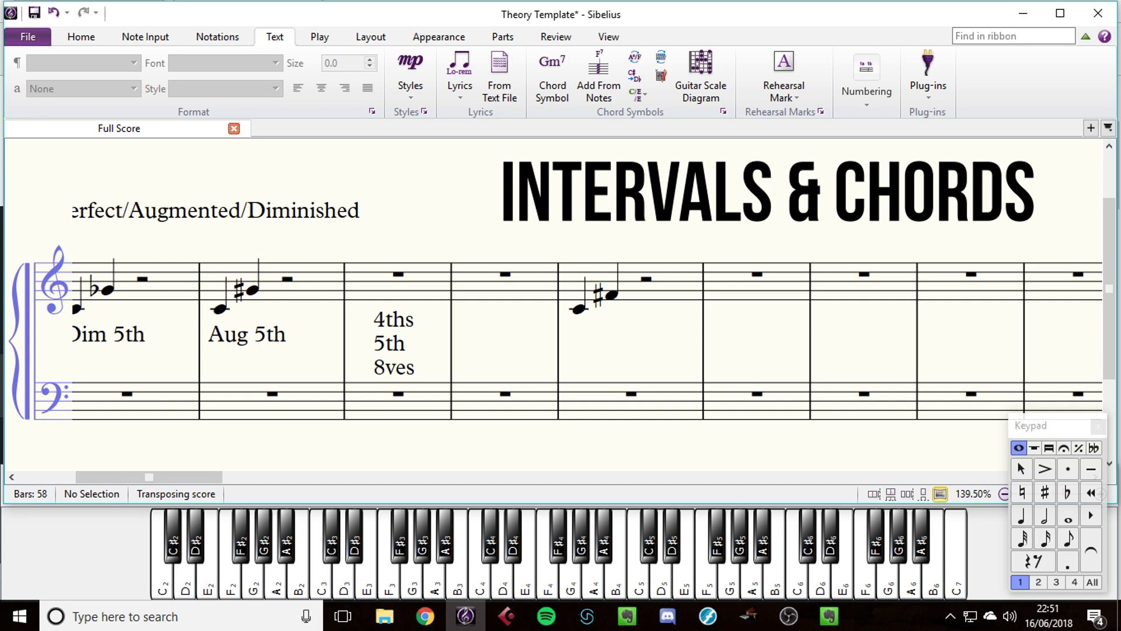
- Enter quarter notes C4 and G4 on beats 3 and 4 of treble bar 6 and play back the score
{"action": "key", "text": "4"}
{"action": "left_click", "coordinate": [647, 309]}
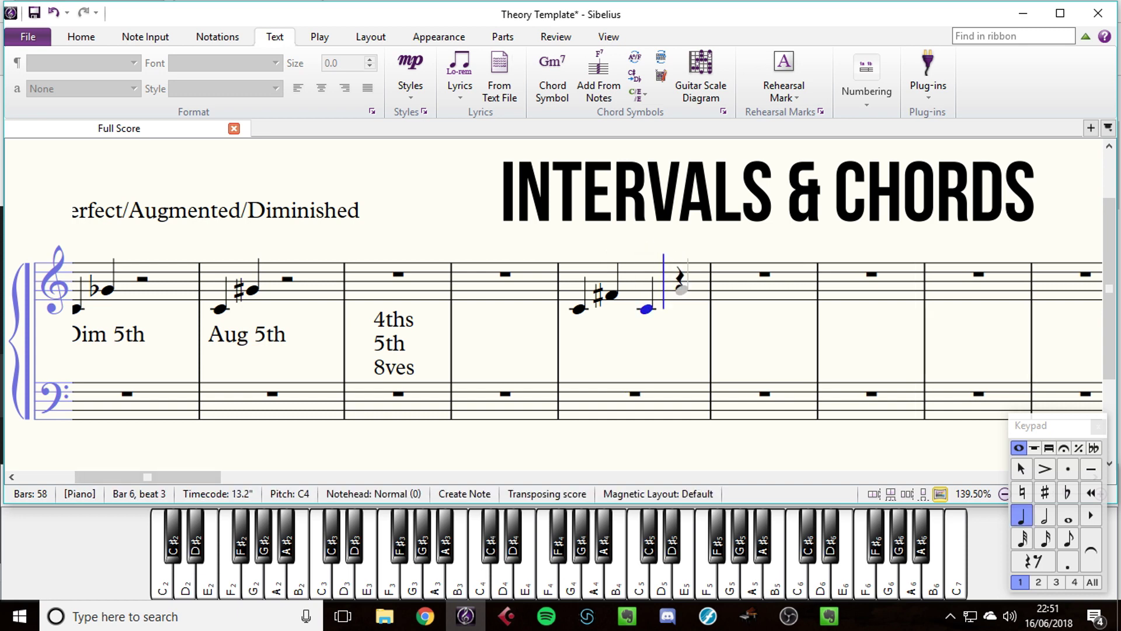
{"action": "left_click", "coordinate": [681, 290]}
{"action": "key", "text": "Escape"}
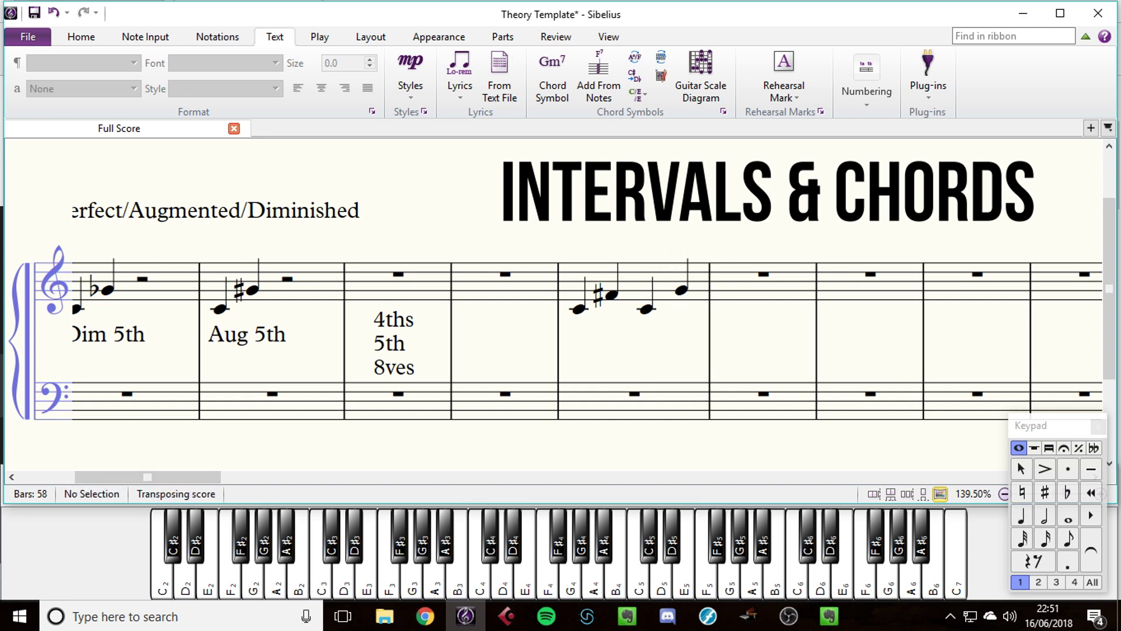
{"action": "key", "text": "space"}
- Add a flat to the G4 on beat 4 of bar 6 and play back the intervals
{"action": "left_click", "coordinate": [681, 290]}
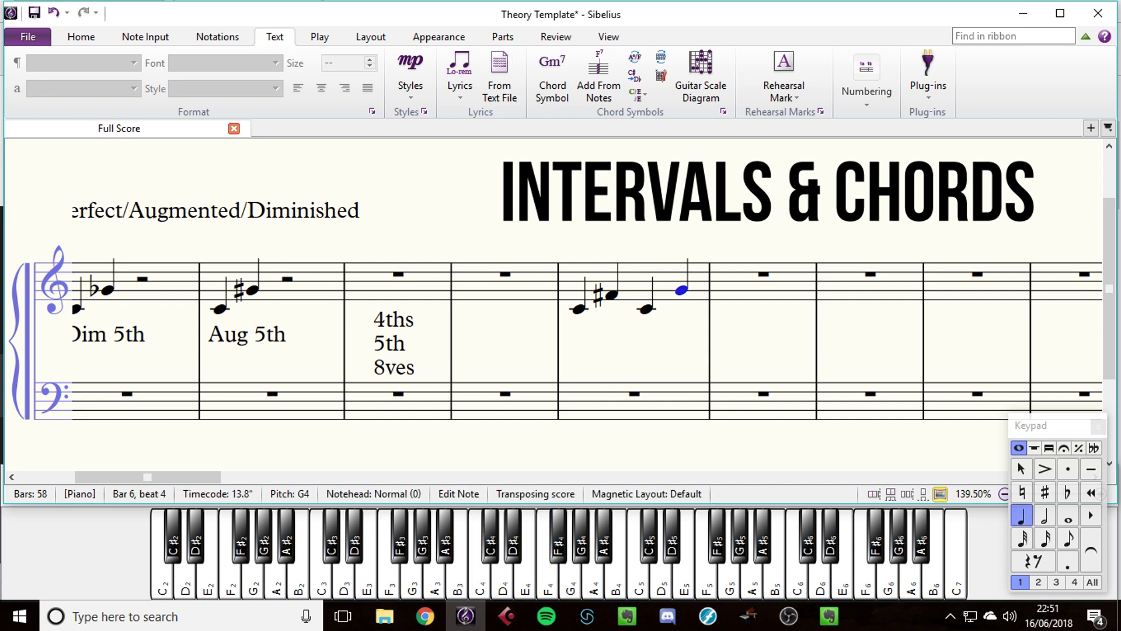
{"action": "key", "text": "KP_9"}
{"action": "key", "text": "Escape"}
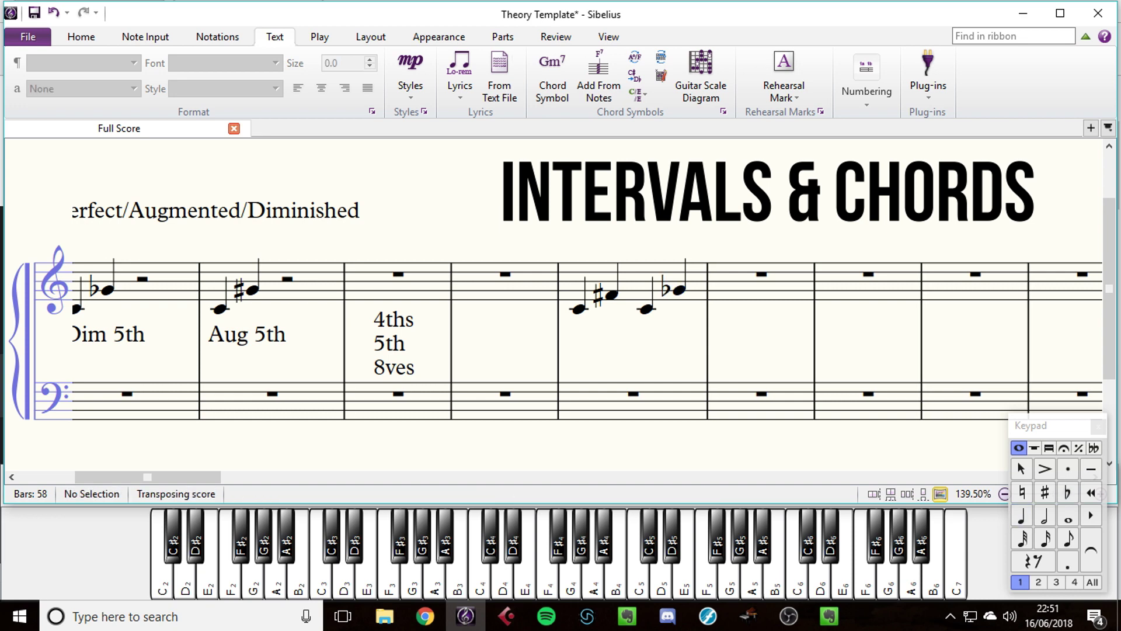
{"action": "key", "text": "space"}
{"action": "scroll", "coordinate": [586, 290], "scroll_direction": "left", "scroll_amount": 1}
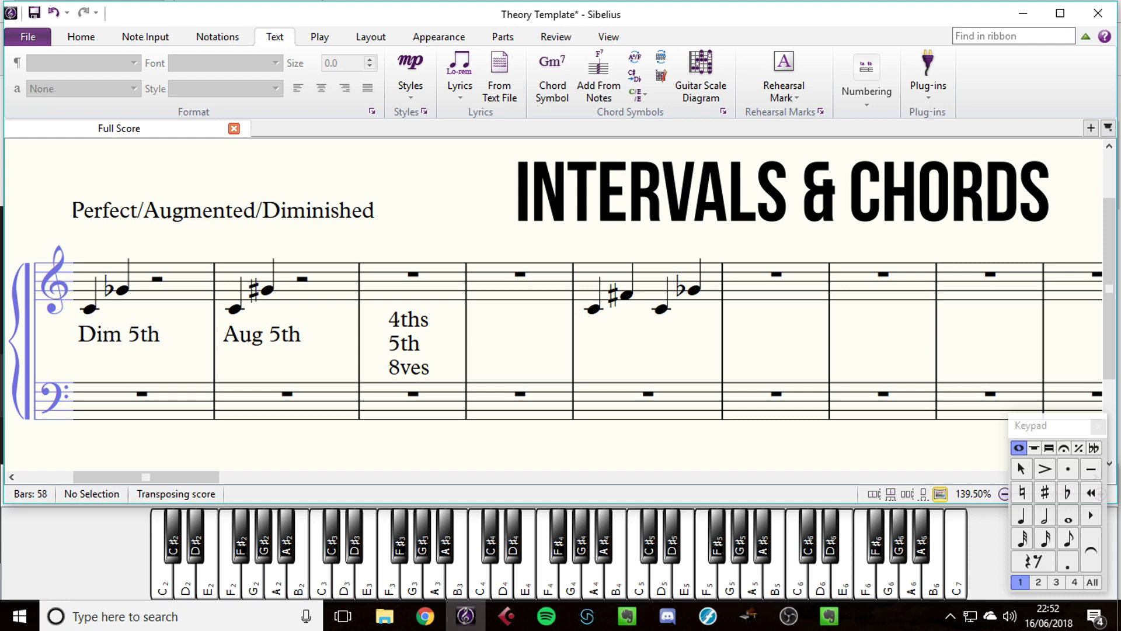
- Enter quarter notes C4 and E4 on the first two beats of treble bar 8
{"action": "scroll", "coordinate": [587, 289], "scroll_direction": "right", "scroll_amount": 2}
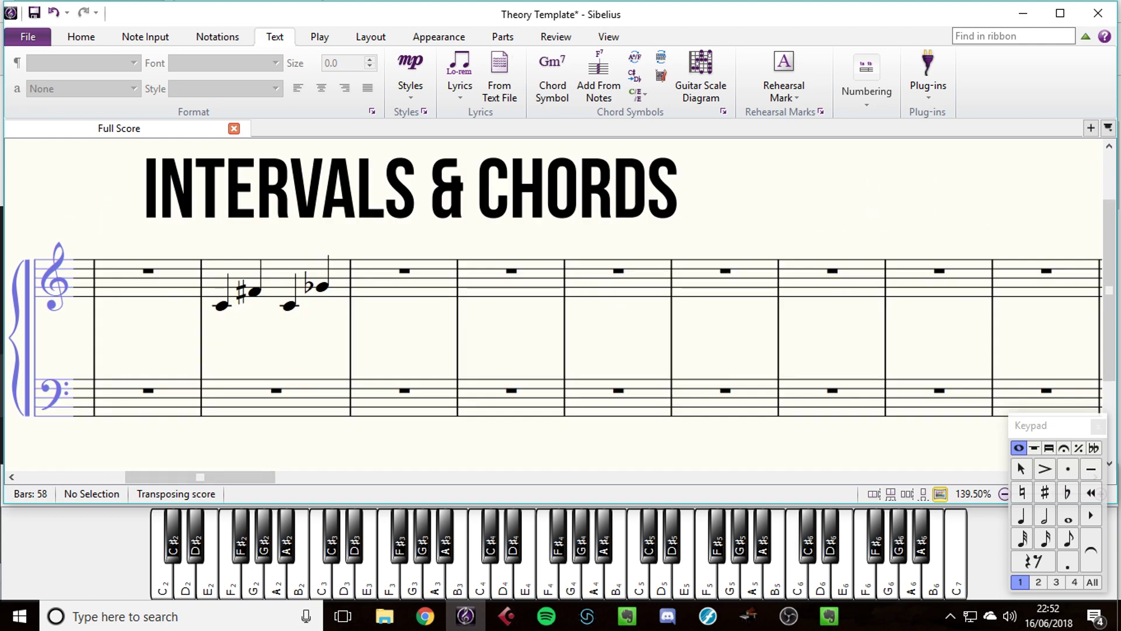
{"action": "key", "text": "KP_4"}
{"action": "left_click", "coordinate": [476, 301]}
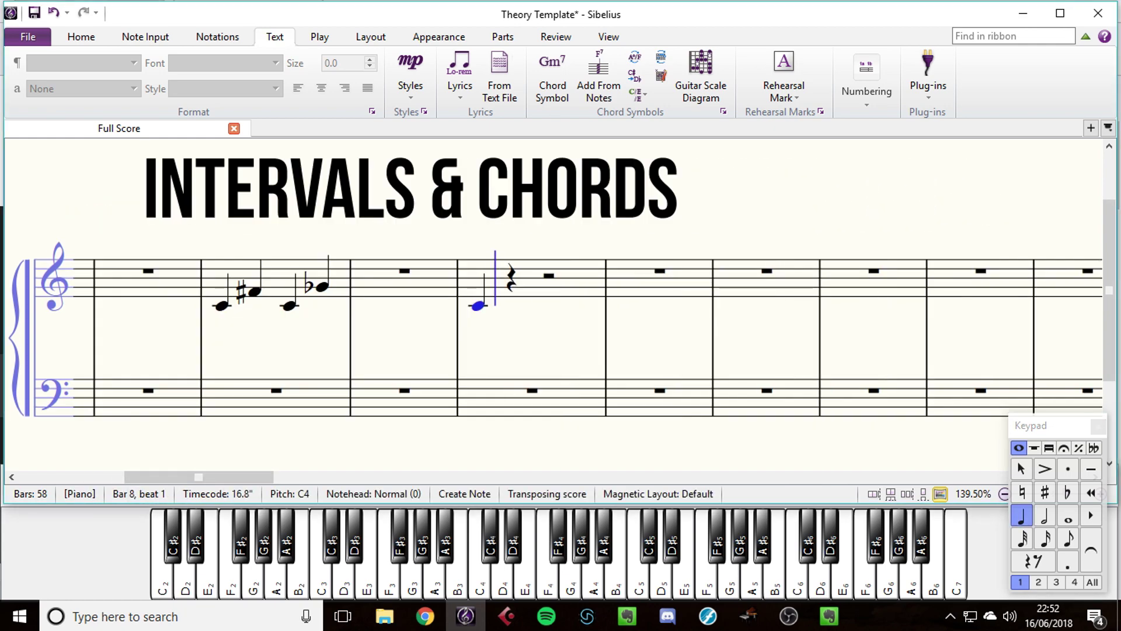
{"action": "key", "text": "e"}
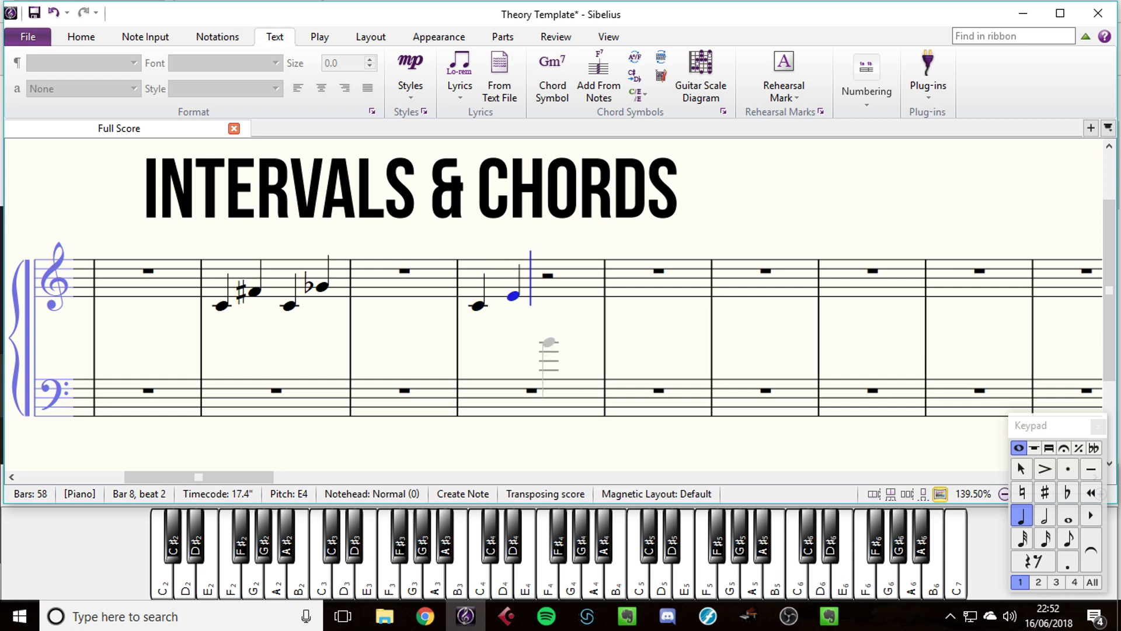
{"action": "key", "text": "Escape"}
{"action": "key", "text": "Escape"}
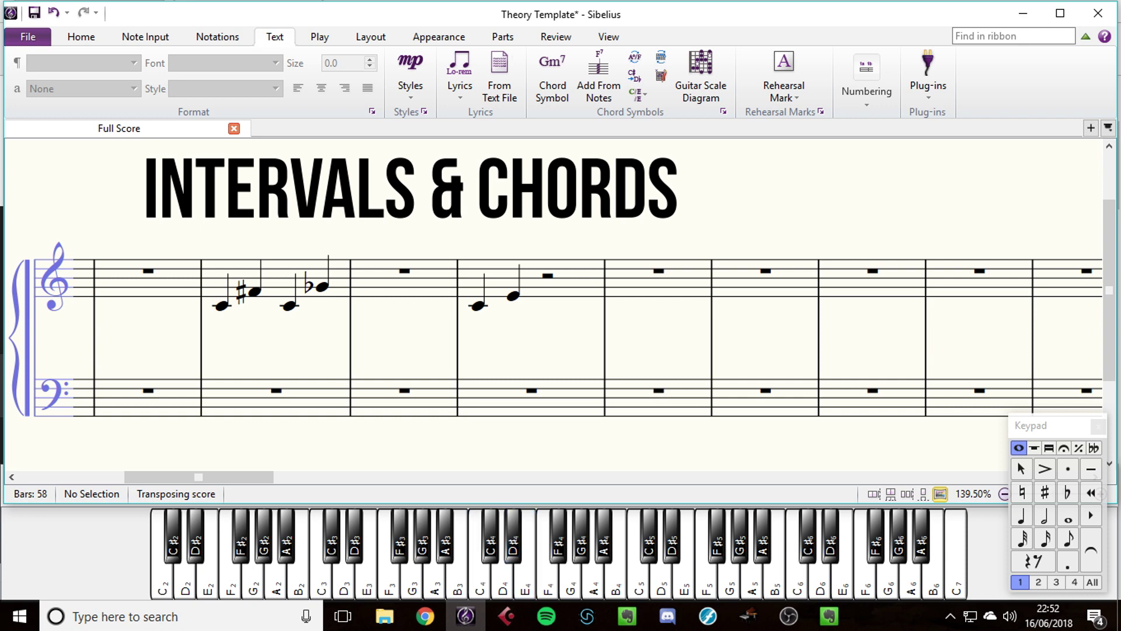
- Add a flat to the E4 on beat 2 of bar 8
{"action": "left_click", "coordinate": [513, 296]}
{"action": "key", "text": "KP_9"}
{"action": "key", "text": "Escape"}
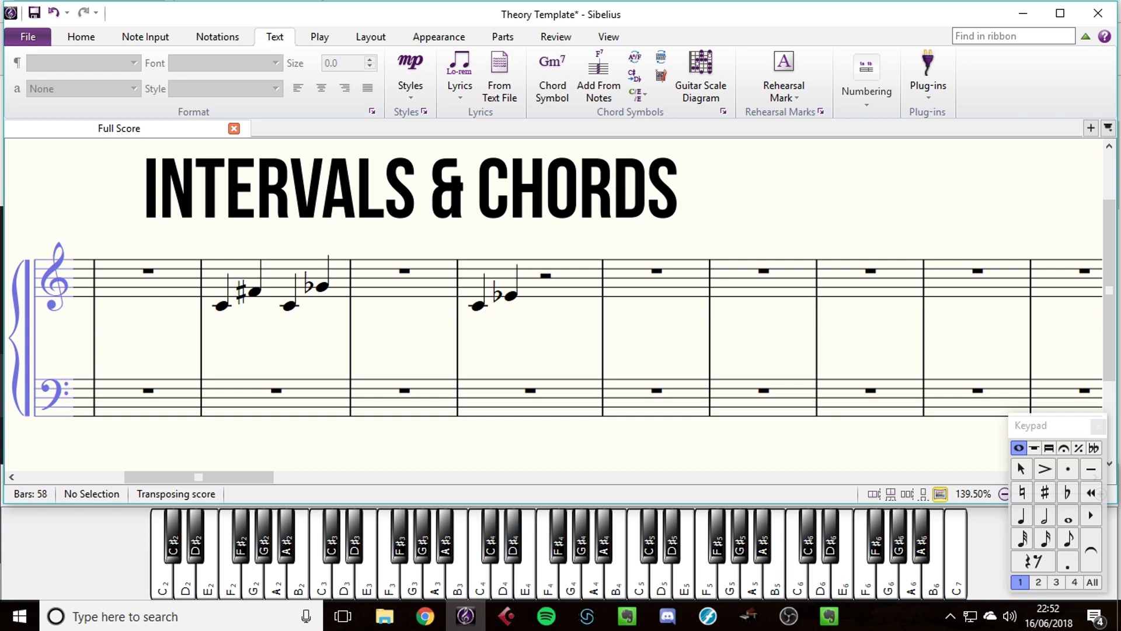
- Change the accidental on the bar 8 E from a flat to a double flat
{"action": "left_click", "coordinate": [510, 295]}
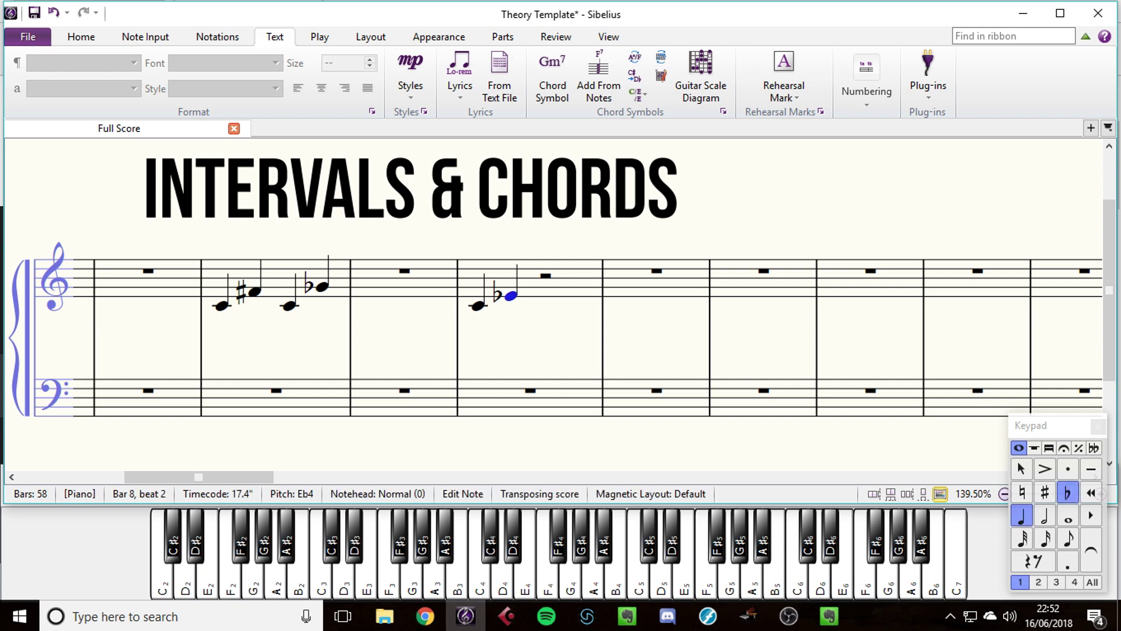
{"action": "left_click", "coordinate": [1093, 448]}
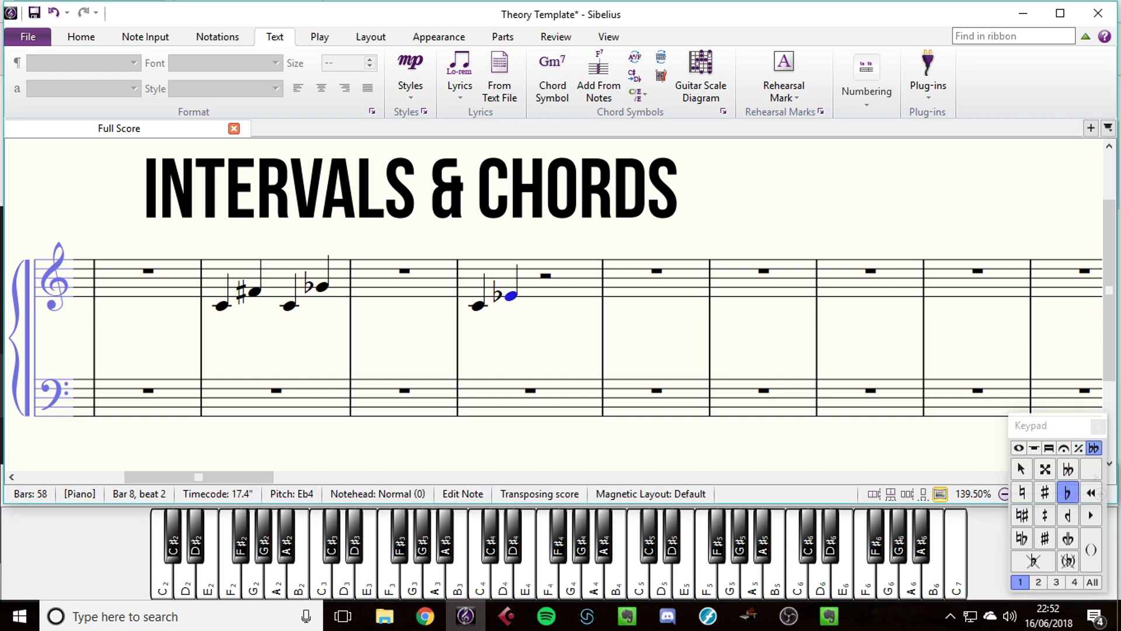
{"action": "key", "text": "KP_9"}
{"action": "key", "text": "Escape"}
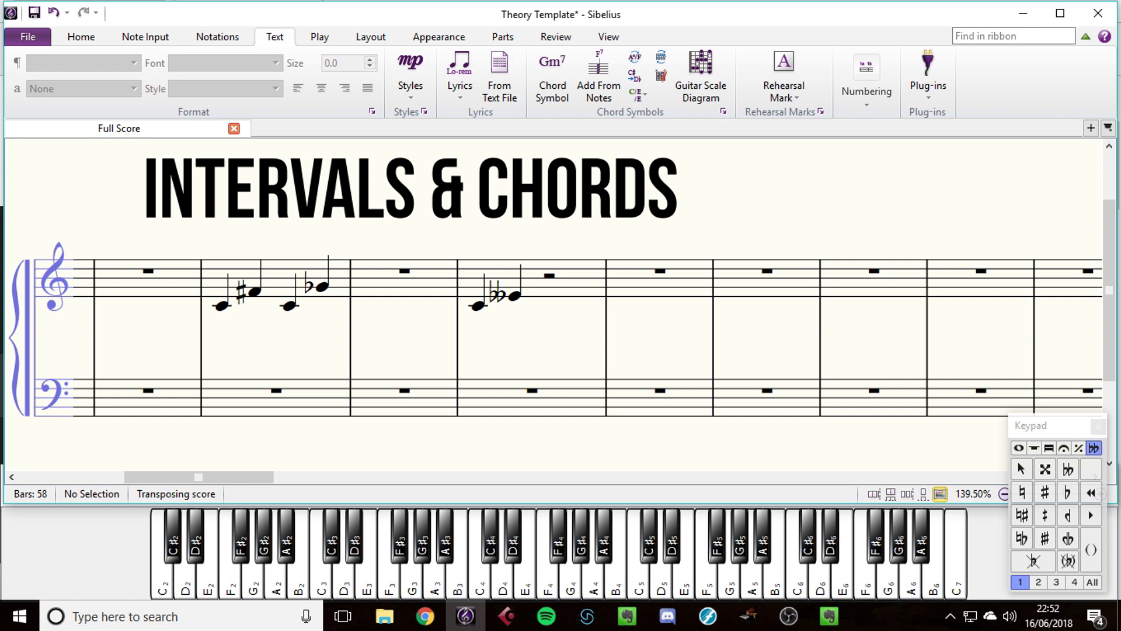
- Restore the bar 8 E to a single flat and return to the common notes keypad layout
{"action": "left_click", "coordinate": [514, 296]}
{"action": "key", "text": "9"}
{"action": "key", "text": "Escape"}
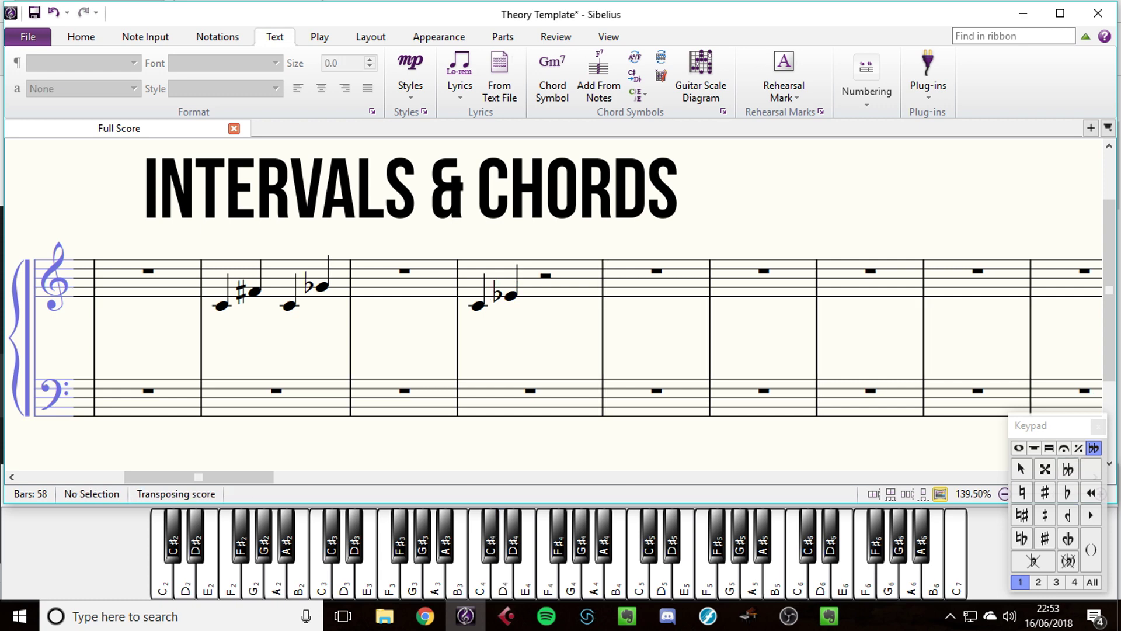
{"action": "key", "text": "F7"}
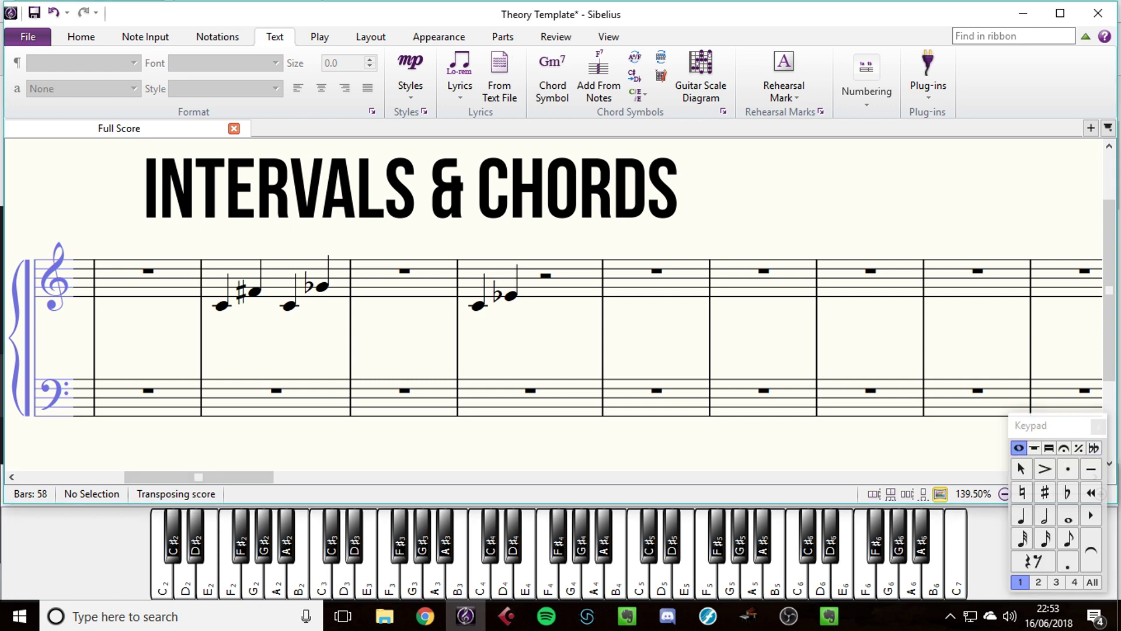
- Enter quarter notes C4 and E natural on beats 3 and 4 of treble bar 8
{"action": "key", "text": "KP_4"}
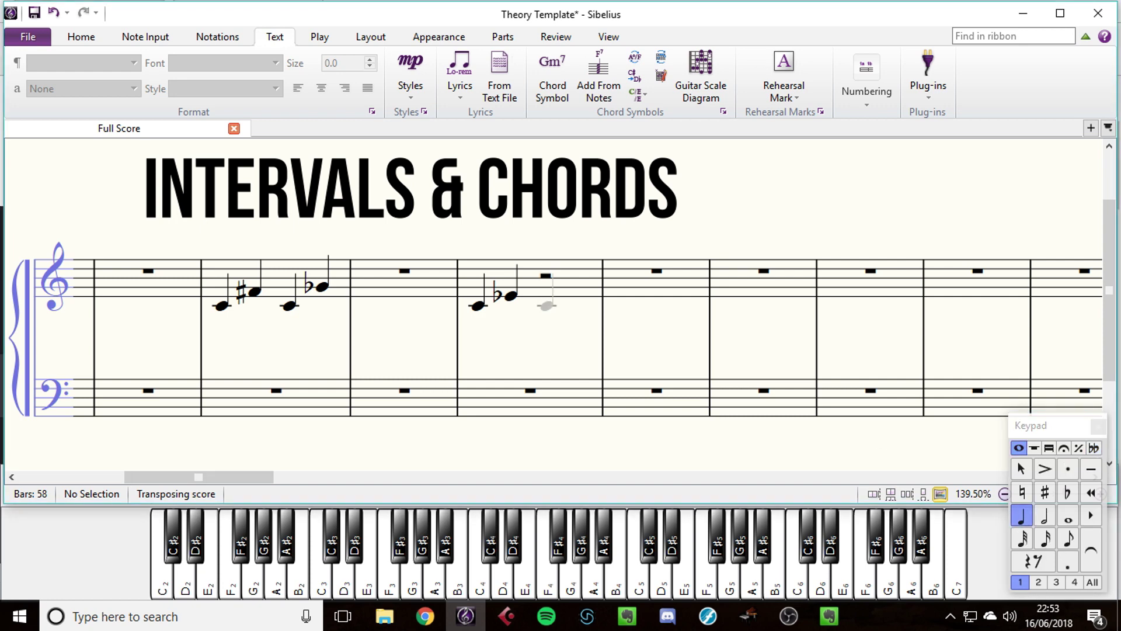
{"action": "left_click", "coordinate": [546, 305]}
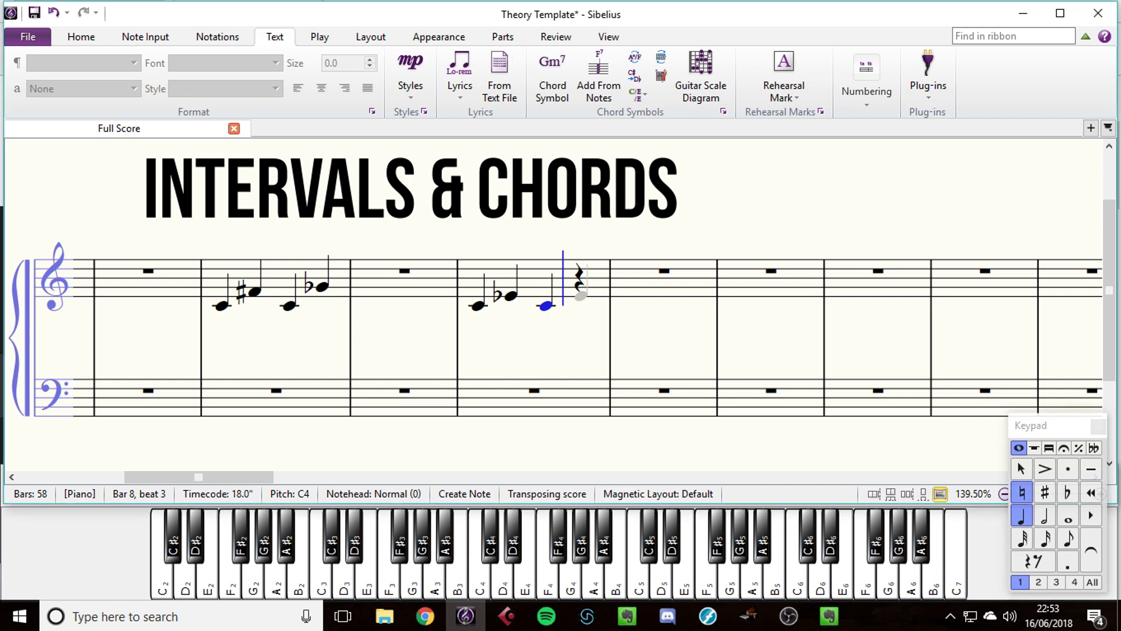
{"action": "left_click", "coordinate": [580, 294]}
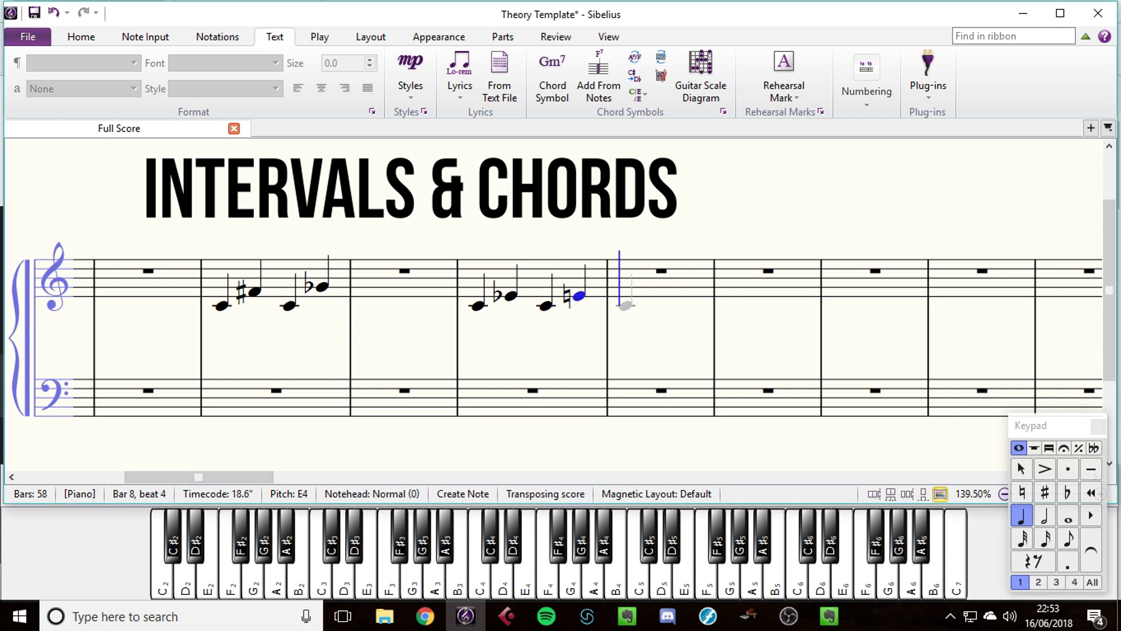
- Enter quarter notes C4 and E sharp on beats 1 and 2 of treble bar 9
{"action": "left_click", "coordinate": [626, 305]}
{"action": "key", "text": "KP_8"}
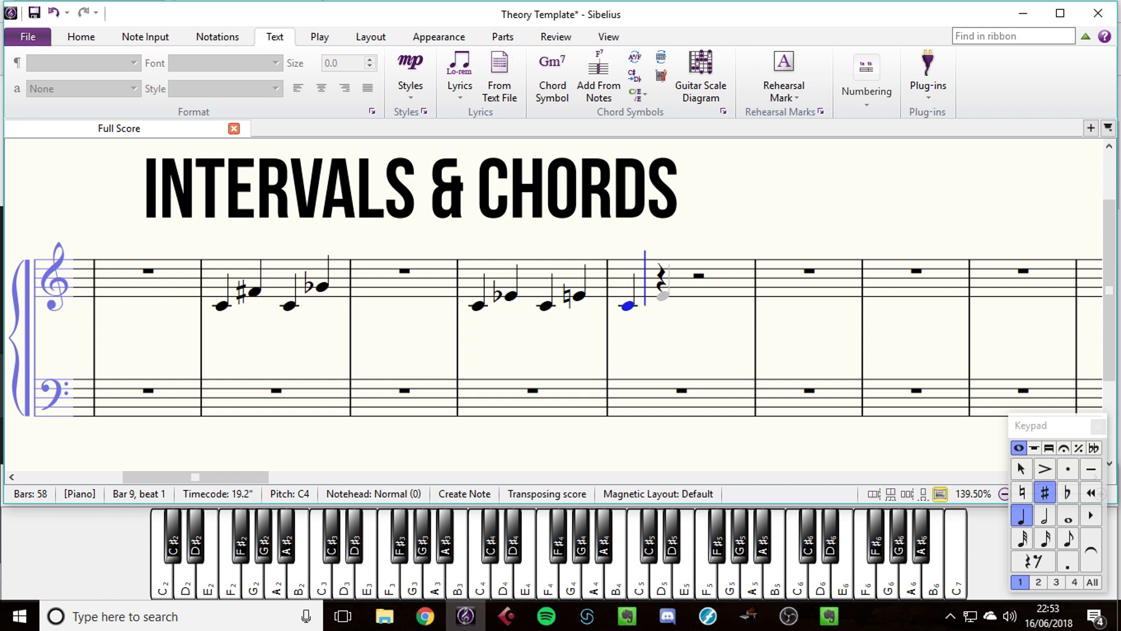
{"action": "left_click", "coordinate": [662, 294]}
{"action": "key", "text": "Escape"}
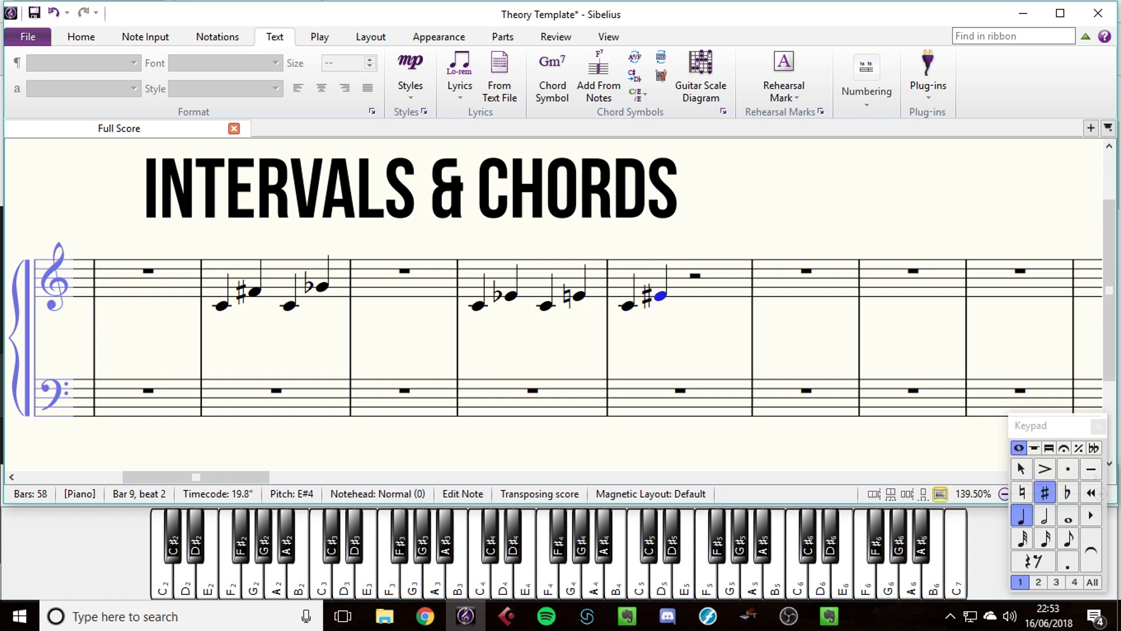
{"action": "key", "text": "Escape"}
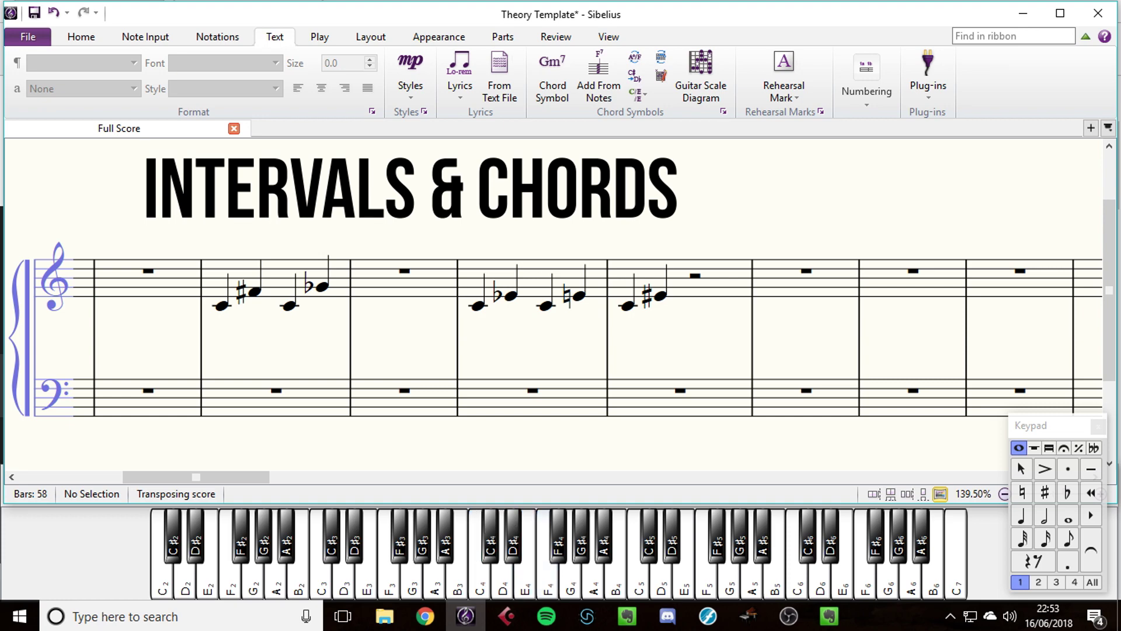
- Add Technique text listing Dim, Min, Maj and Aug on separate lines at bar 11, and raise it above the treble staff
{"action": "left_click_drag", "start_coordinate": [560, 345], "coordinate": [389, 422]}
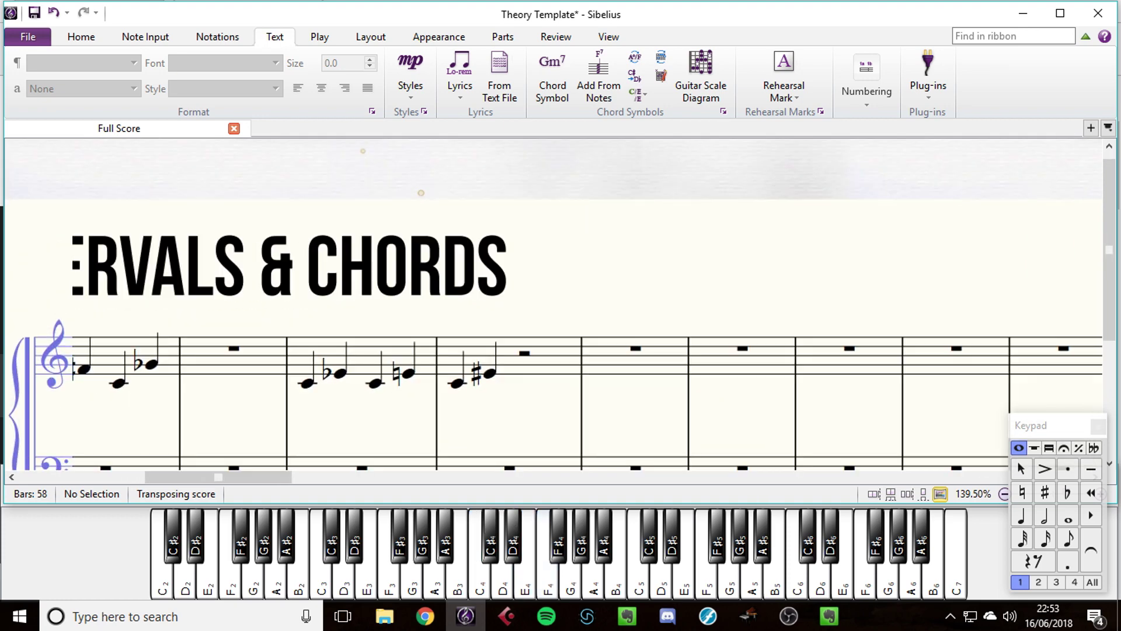
{"action": "key", "text": "ctrl+t"}
{"action": "left_click", "coordinate": [685, 312]}
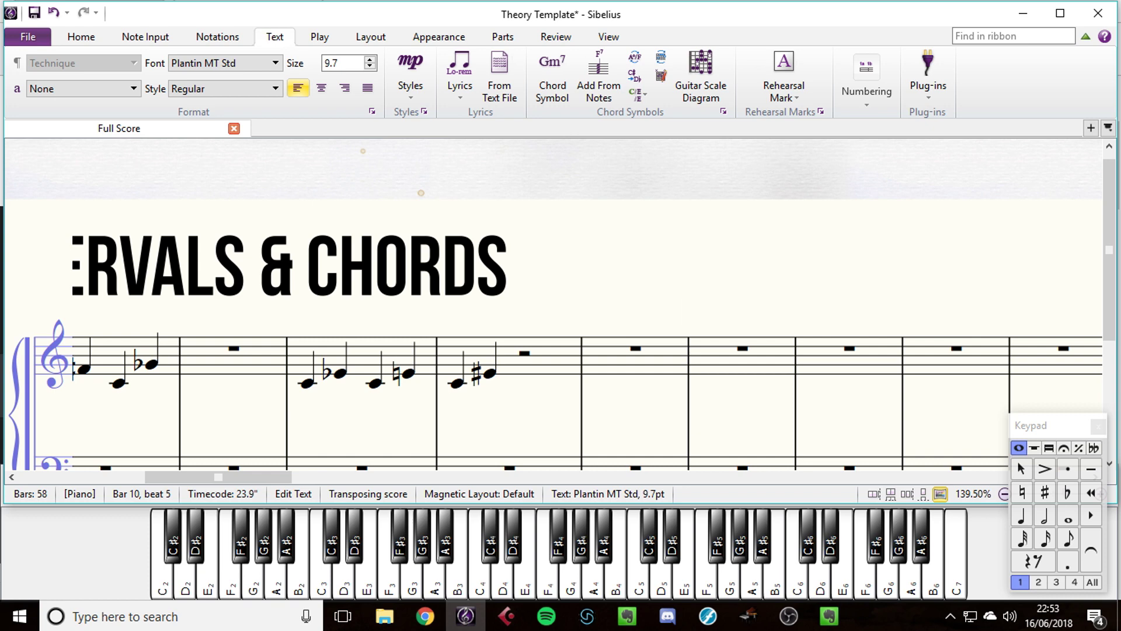
{"action": "type", "text": "Dim"}
{"action": "key", "text": "Return"}
{"action": "type", "text": "Maj"}
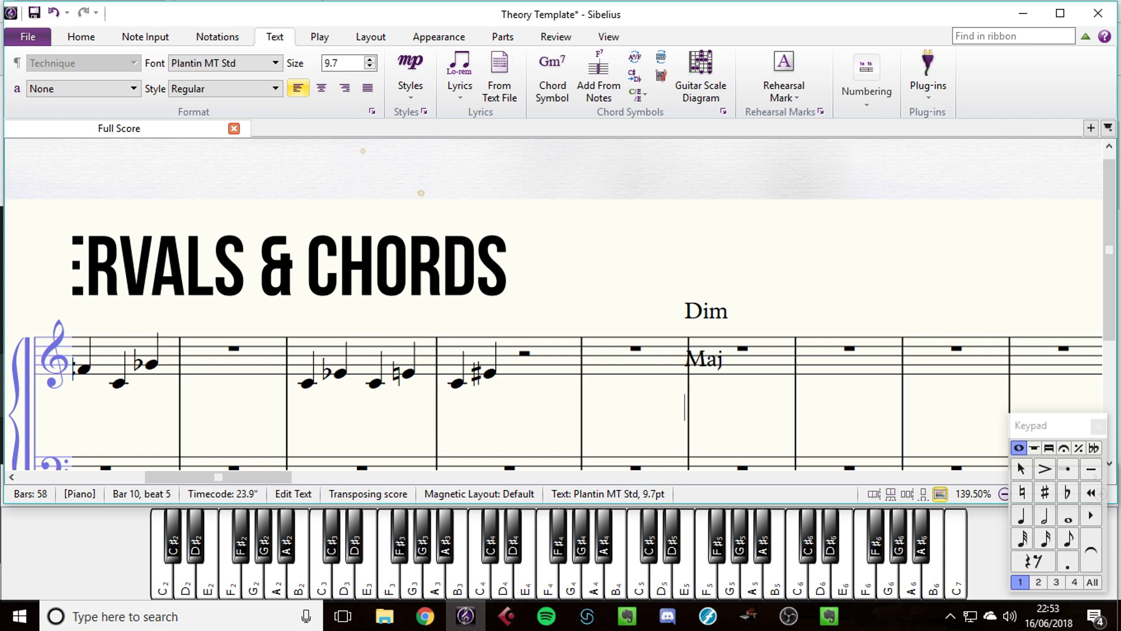
{"action": "key", "text": "BackSpace"}
{"action": "key", "text": "BackSpace"}
{"action": "type", "text": "in"}
{"action": "key", "text": "Return"}
{"action": "type", "text": "Maj"}
{"action": "key", "text": "Return"}
{"action": "type", "text": "Aug"}
{"action": "key", "text": "Escape"}
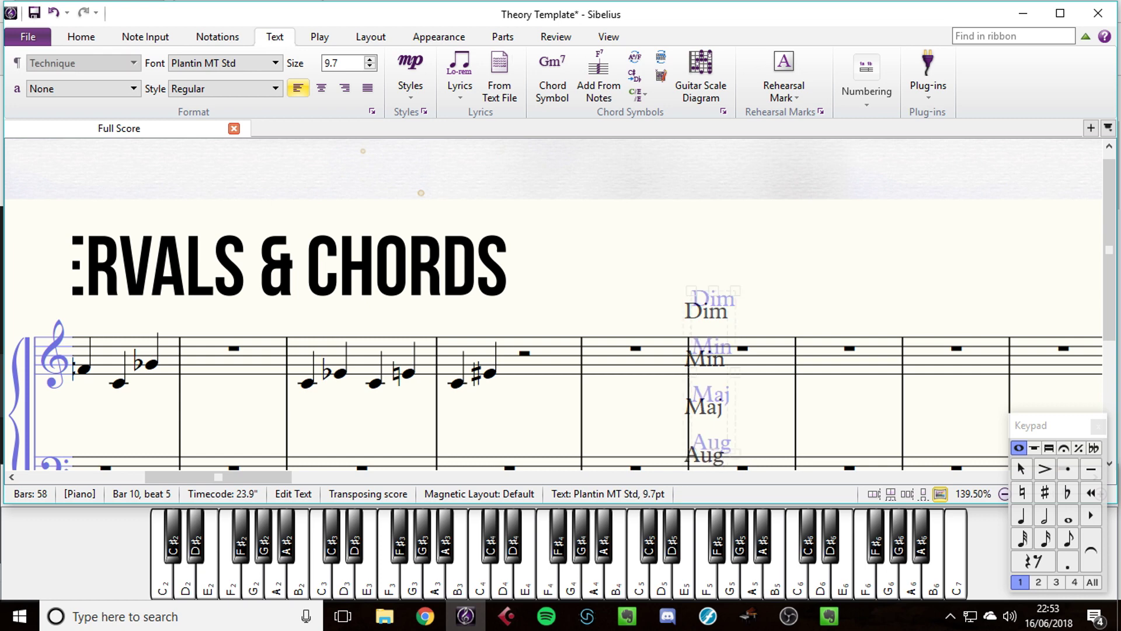
{"action": "key", "text": "Escape"}
{"action": "left_click_drag", "start_coordinate": [706, 350], "coordinate": [718, 282]}
- Widen the gap between the treble and bass staves by moving the bass staff down from bar 11
{"action": "left_click", "coordinate": [768, 356]}
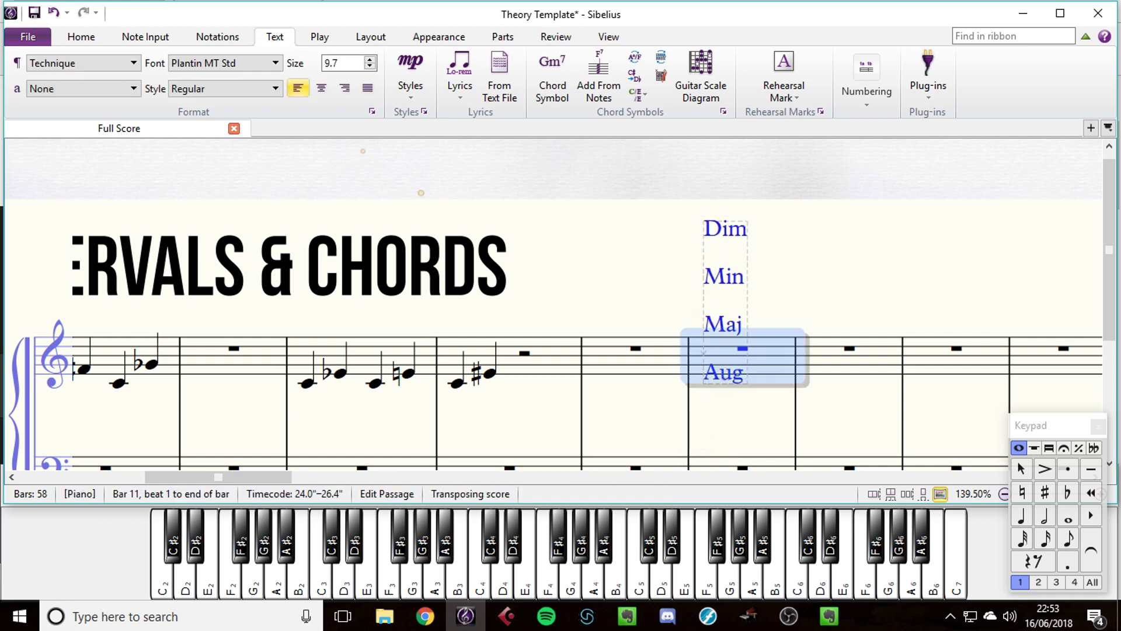
{"action": "scroll", "coordinate": [554, 304], "scroll_direction": "down", "scroll_amount": 2}
{"action": "left_click", "coordinate": [750, 379]}
{"action": "key", "text": "alt+Down"}
{"action": "key", "text": "alt+Down"}
{"action": "key", "text": "alt+Down"}
{"action": "key", "text": "alt+Down"}
{"action": "key", "text": "alt+Down"}
{"action": "key", "text": "alt+Down"}
{"action": "key", "text": "alt+Down"}
{"action": "key", "text": "alt+Down"}
{"action": "key", "text": "alt+Down"}
{"action": "key", "text": "alt+Down"}
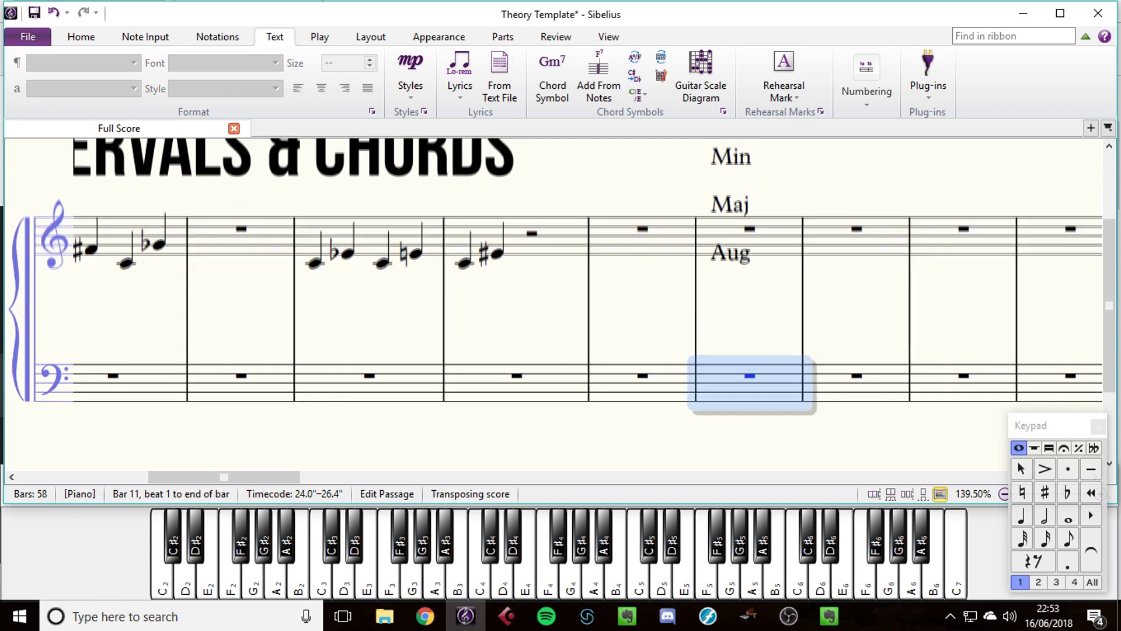
- Move the Dim, Min, Maj, Aug text down into the gap between the two staves in bar 11
{"action": "scroll", "coordinate": [553, 303], "scroll_direction": "up", "scroll_amount": 4}
{"action": "left_click", "coordinate": [731, 288]}
{"action": "left_click_drag", "start_coordinate": [731, 288], "coordinate": [731, 397]}
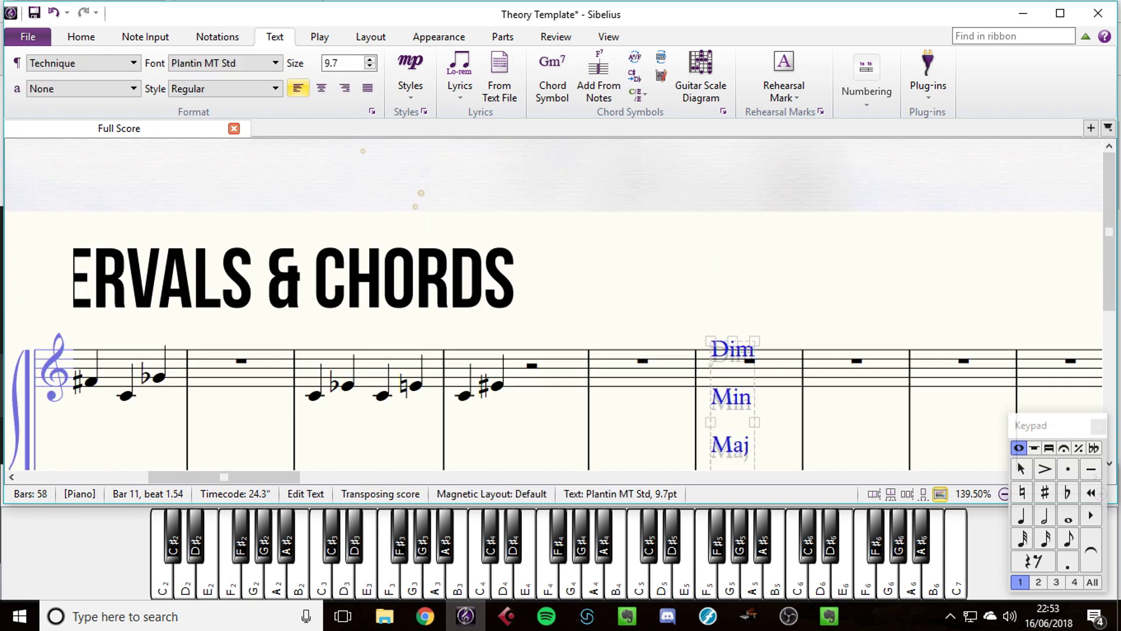
{"action": "scroll", "coordinate": [554, 304], "scroll_direction": "down", "scroll_amount": 2}
{"action": "key", "text": "Down"}
{"action": "key", "text": "Down"}
{"action": "key", "text": "Down"}
{"action": "key", "text": "Down"}
{"action": "key", "text": "Down"}
{"action": "key", "text": "Down"}
{"action": "key", "text": "Down"}
{"action": "key", "text": "Down"}
{"action": "key", "text": "Down"}
{"action": "key", "text": "Down"}
{"action": "key", "text": "Down"}
{"action": "key", "text": "Down"}
{"action": "key", "text": "Down"}
{"action": "key", "text": "Down"}
{"action": "key", "text": "Down"}
{"action": "key", "text": "Down"}
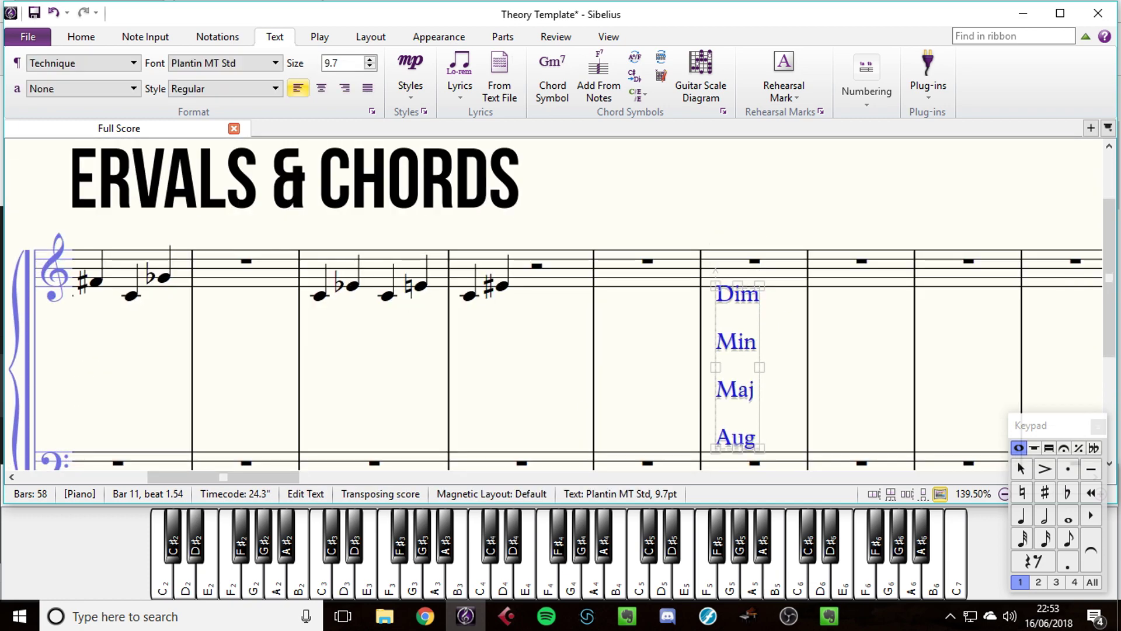
{"action": "key", "text": "Escape"}
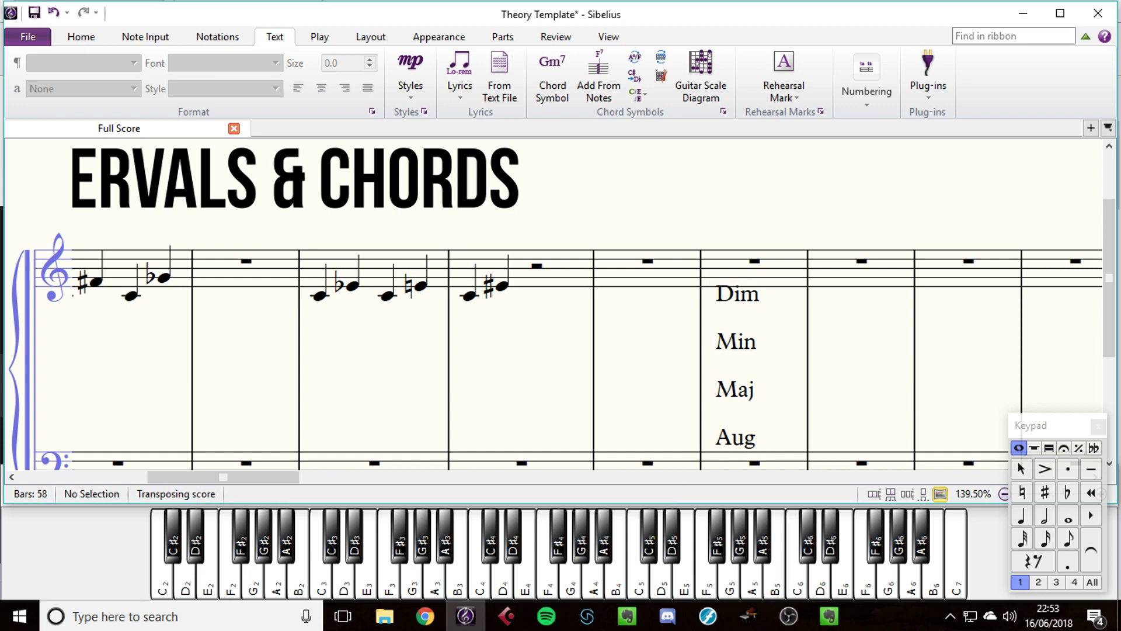
- Add the text "Perfect" between the staves in bar 10 and centre it vertically beside the interval quality list
{"action": "key", "text": "ctrl+t"}
{"action": "left_click", "coordinate": [623, 425]}
{"action": "type", "text": "Per"}
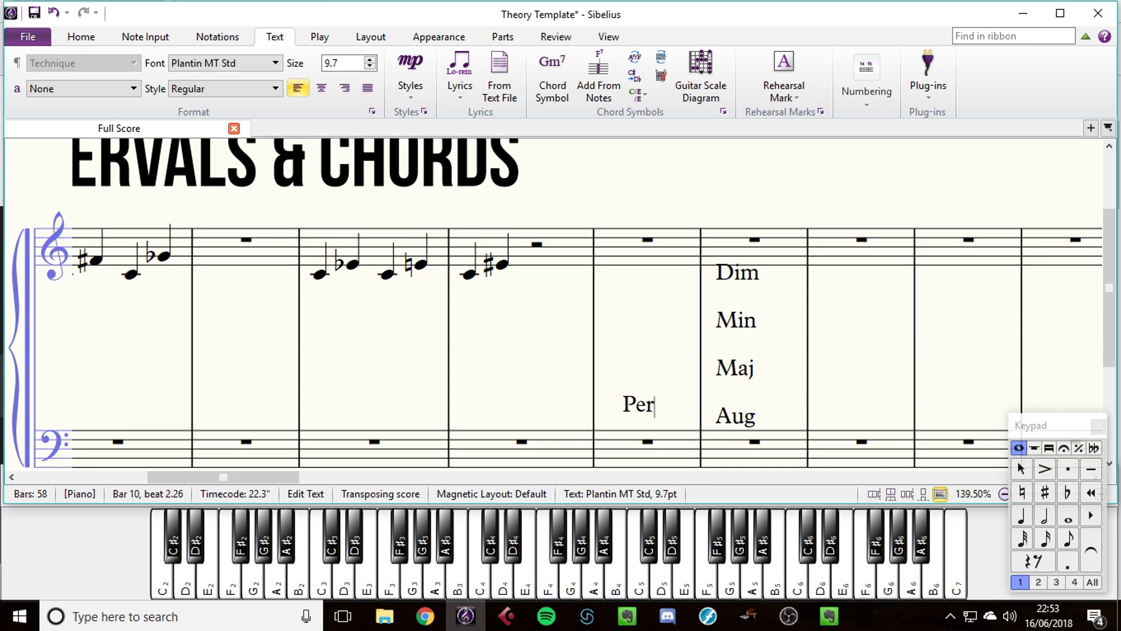
{"action": "type", "text": "fect"}
{"action": "key", "text": "Escape"}
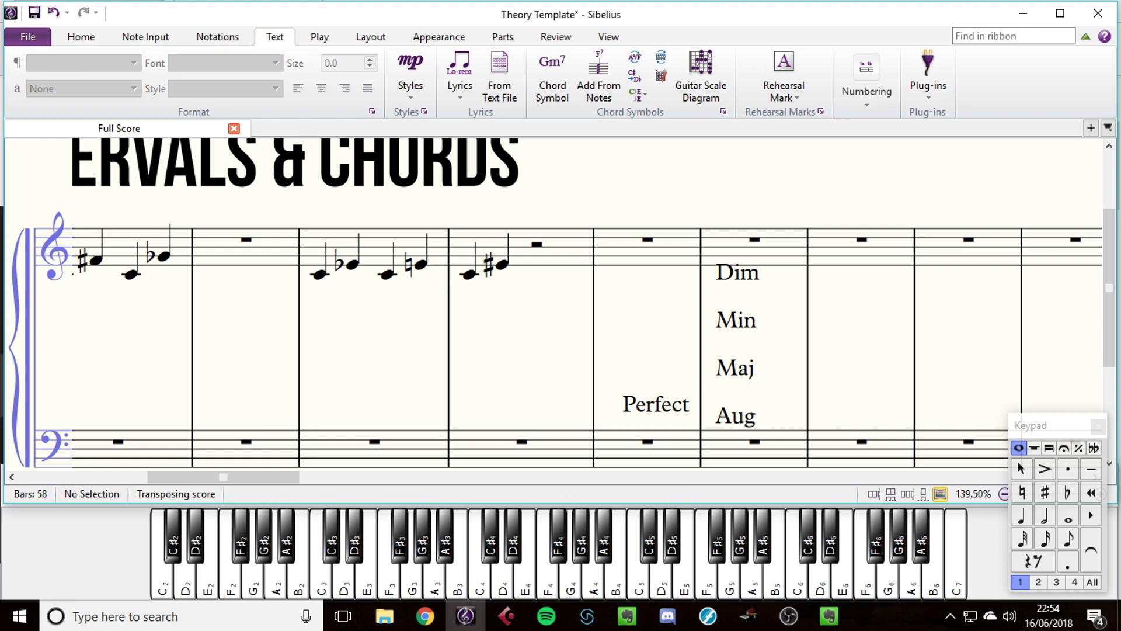
{"action": "left_click_drag", "start_coordinate": [656, 404], "coordinate": [647, 347]}
{"action": "key", "text": "Escape"}
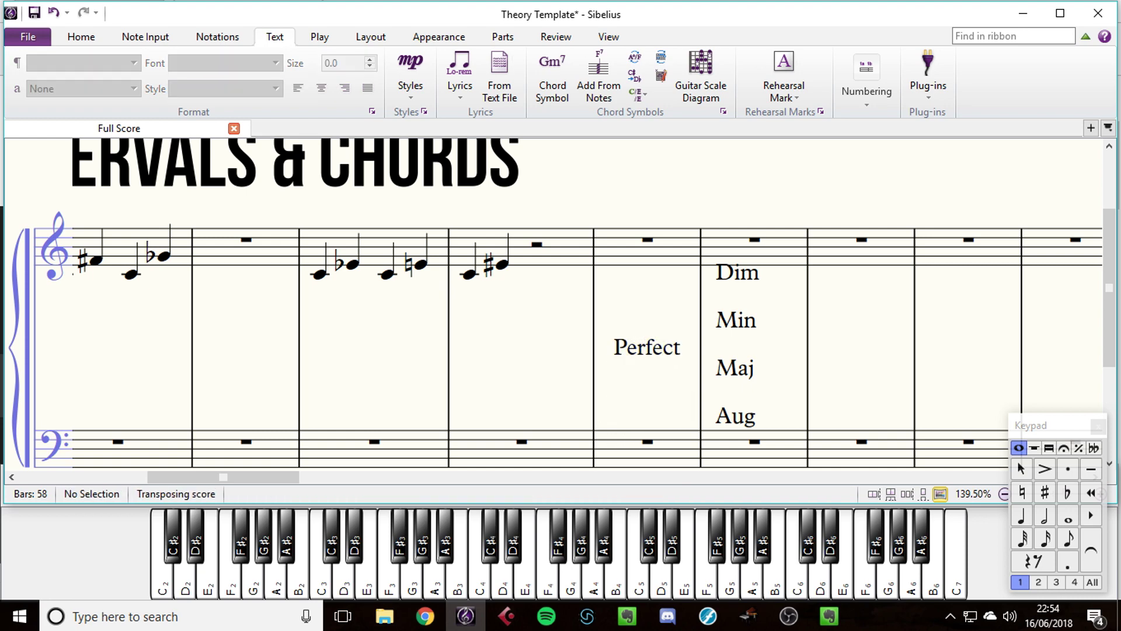
- Draw a plain diagonal line from above "Perfect" up towards "Dim"
{"action": "key", "text": "l"}
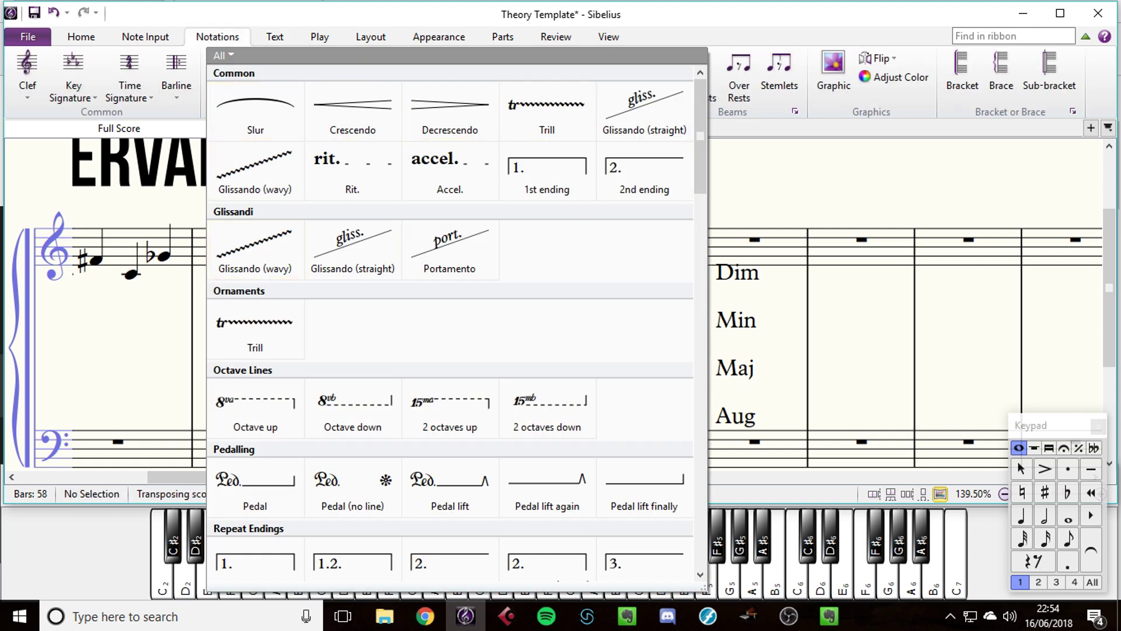
{"action": "scroll", "coordinate": [450, 367], "scroll_direction": "down", "scroll_amount": 4}
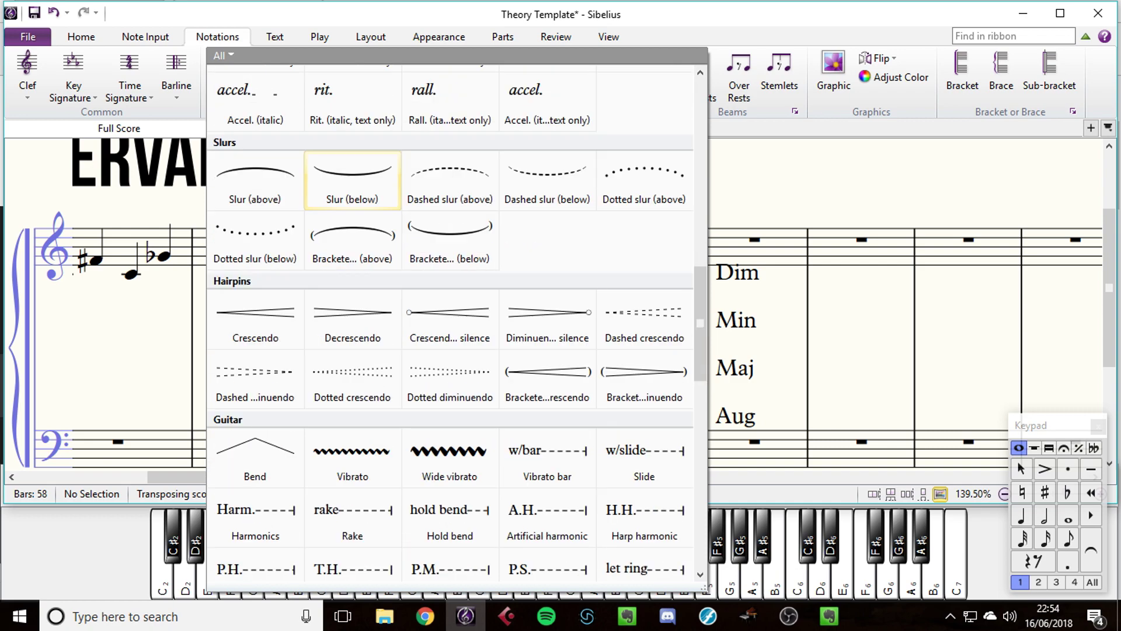
{"action": "scroll", "coordinate": [352, 348], "scroll_direction": "down", "scroll_amount": 6}
{"action": "left_click", "coordinate": [255, 289]}
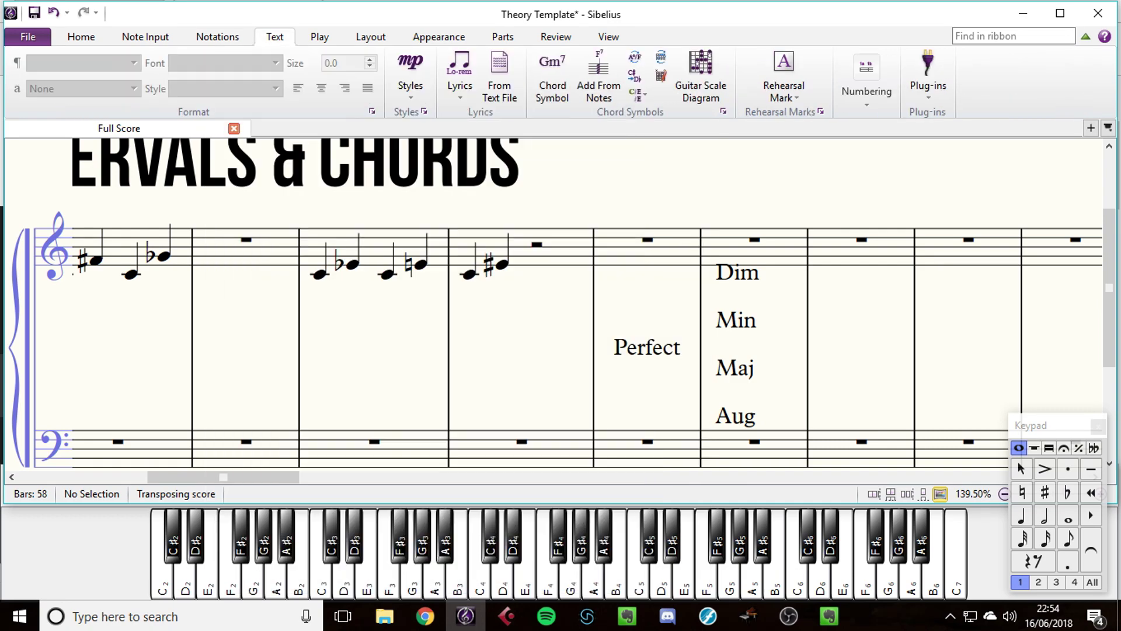
{"action": "left_click", "coordinate": [643, 323]}
{"action": "left_click_drag", "start_coordinate": [674, 323], "coordinate": [692, 281]}
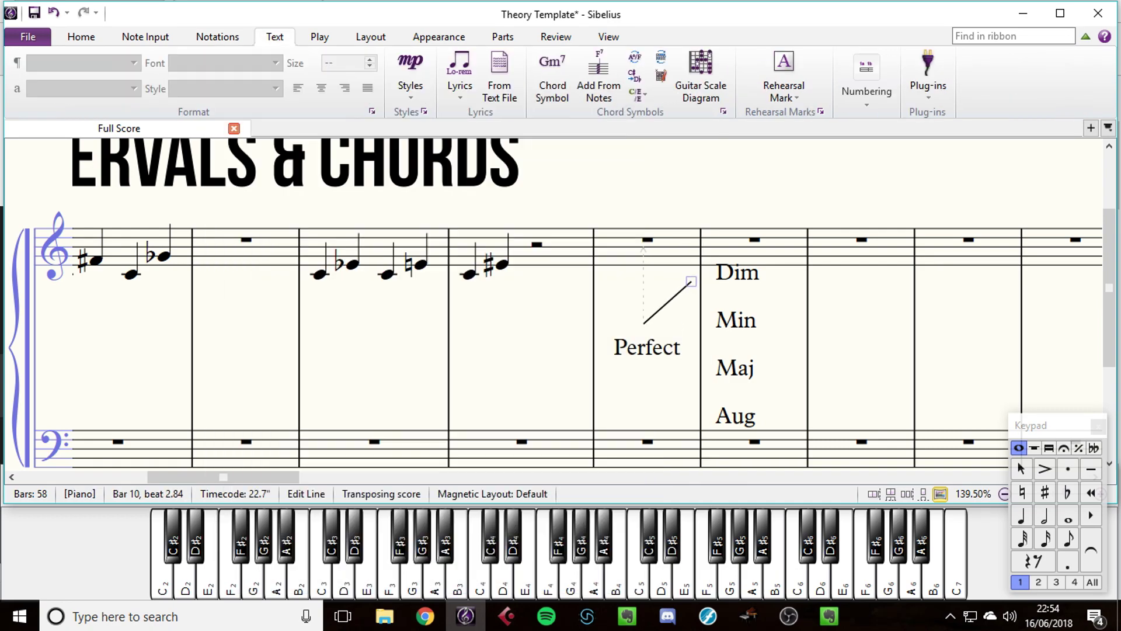
{"action": "key", "text": "Escape"}
- Draw a second plain diagonal line from below "Perfect" down towards "Aug"
{"action": "key", "text": "l"}
{"action": "key", "text": "Escape"}
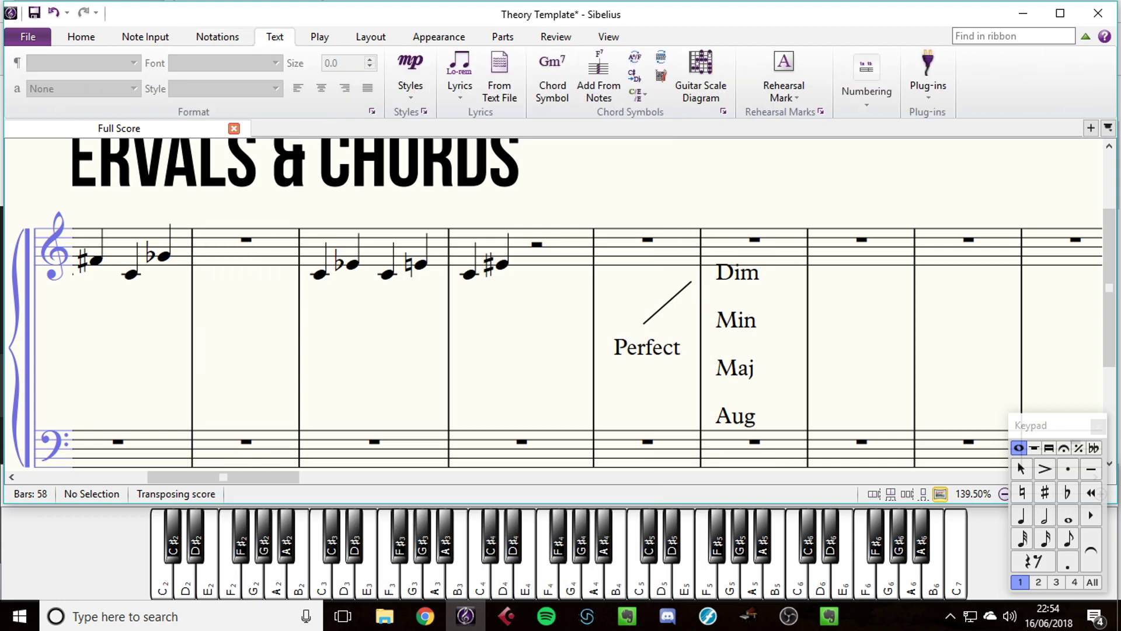
{"action": "left_click", "coordinate": [650, 382]}
{"action": "left_click_drag", "start_coordinate": [682, 383], "coordinate": [688, 411]}
{"action": "key", "text": "Escape"}
- Enter quarter notes C4 and D4 on beats 1 and 2 of treble bar 13
{"action": "scroll", "coordinate": [553, 303], "scroll_direction": "left", "scroll_amount": 5}
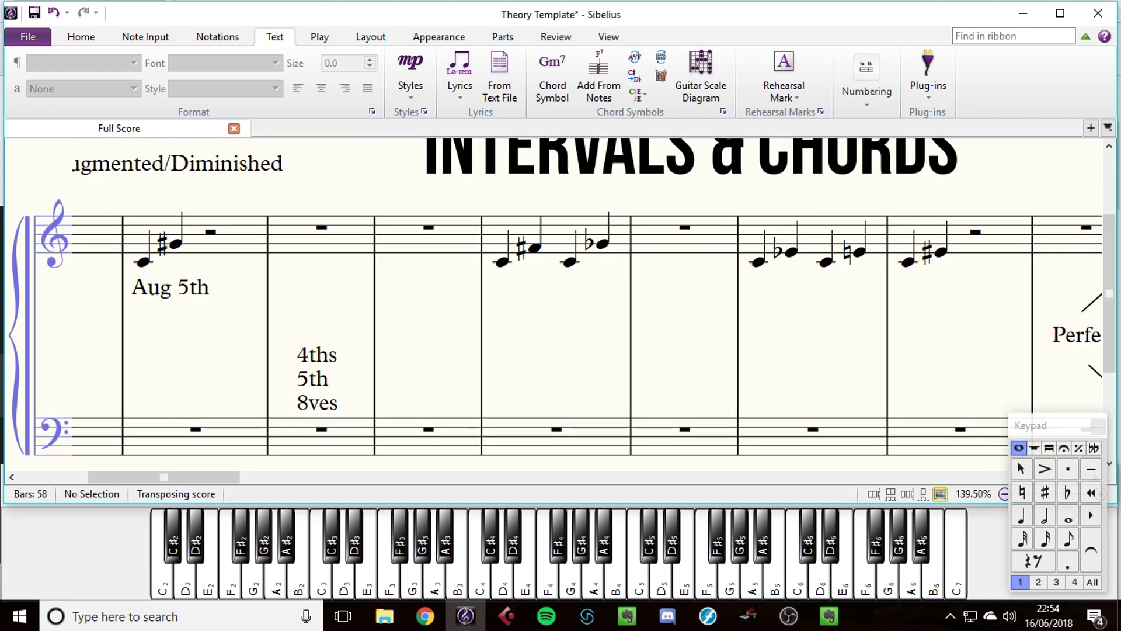
{"action": "scroll", "coordinate": [555, 327], "scroll_direction": "right", "scroll_amount": 4}
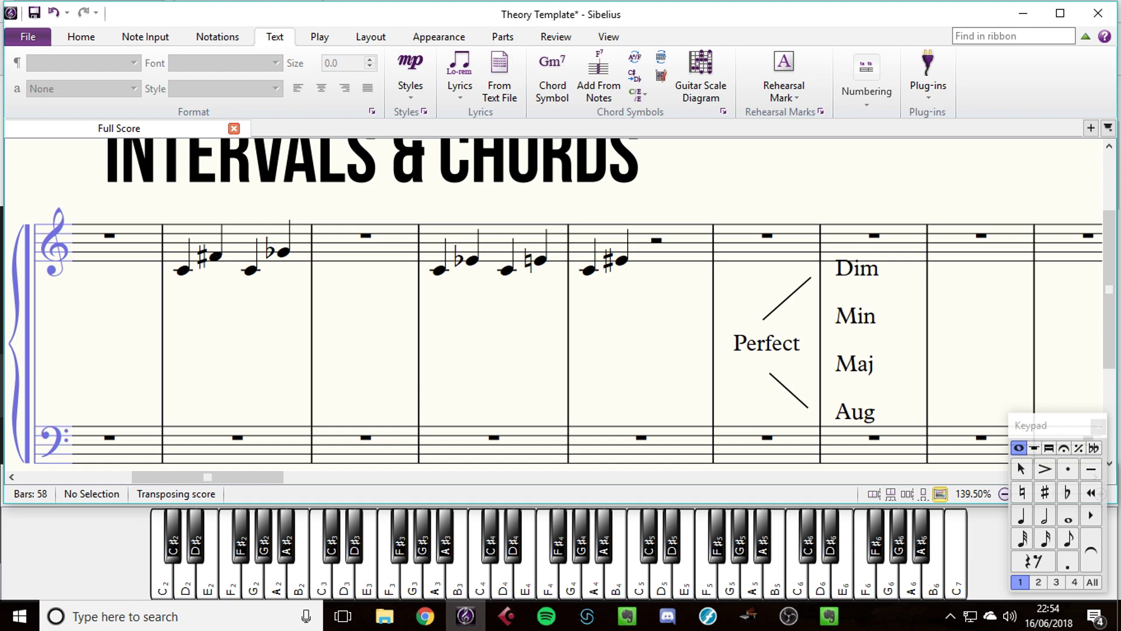
{"action": "scroll", "coordinate": [555, 327], "scroll_direction": "right", "scroll_amount": 4}
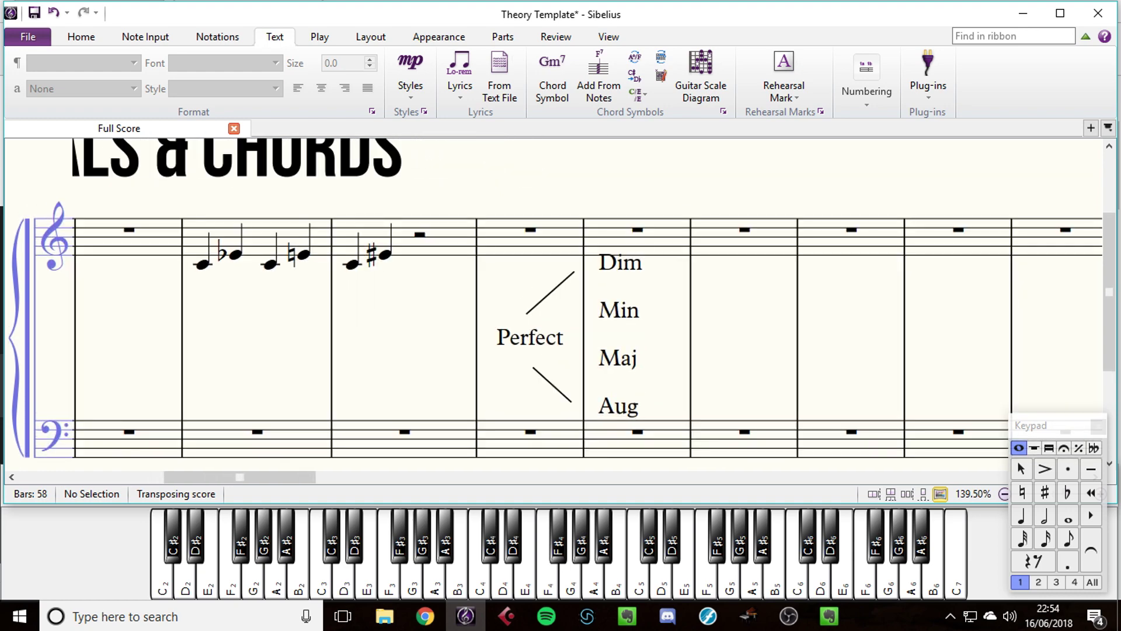
{"action": "key", "text": "KP_4"}
{"action": "left_click", "coordinate": [816, 264]}
{"action": "left_click", "coordinate": [853, 260]}
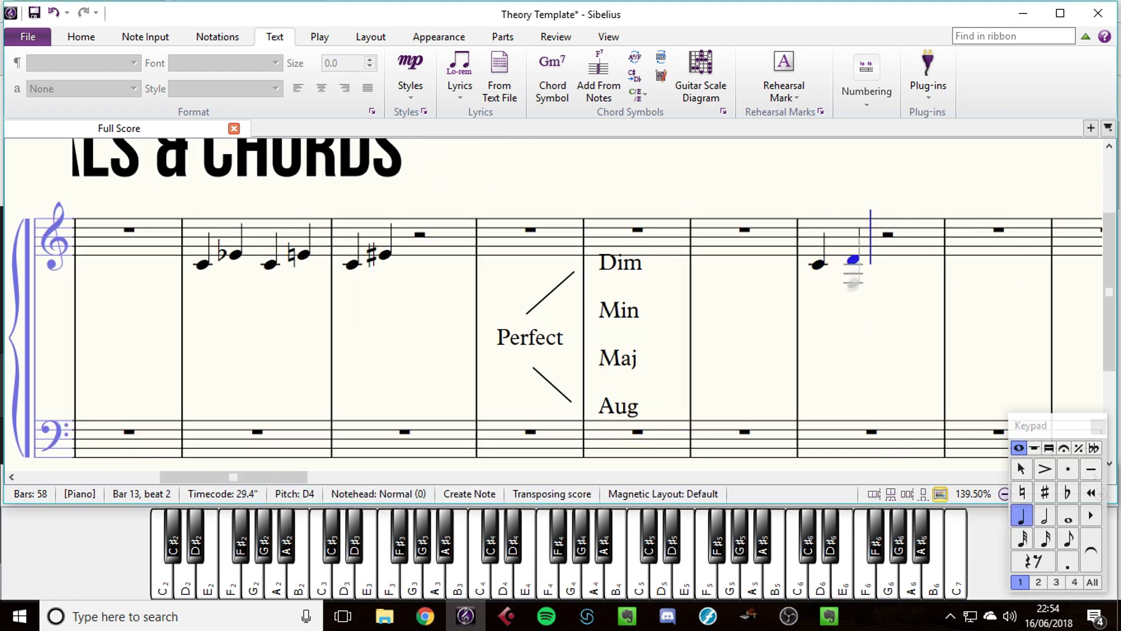
{"action": "key", "text": "Escape"}
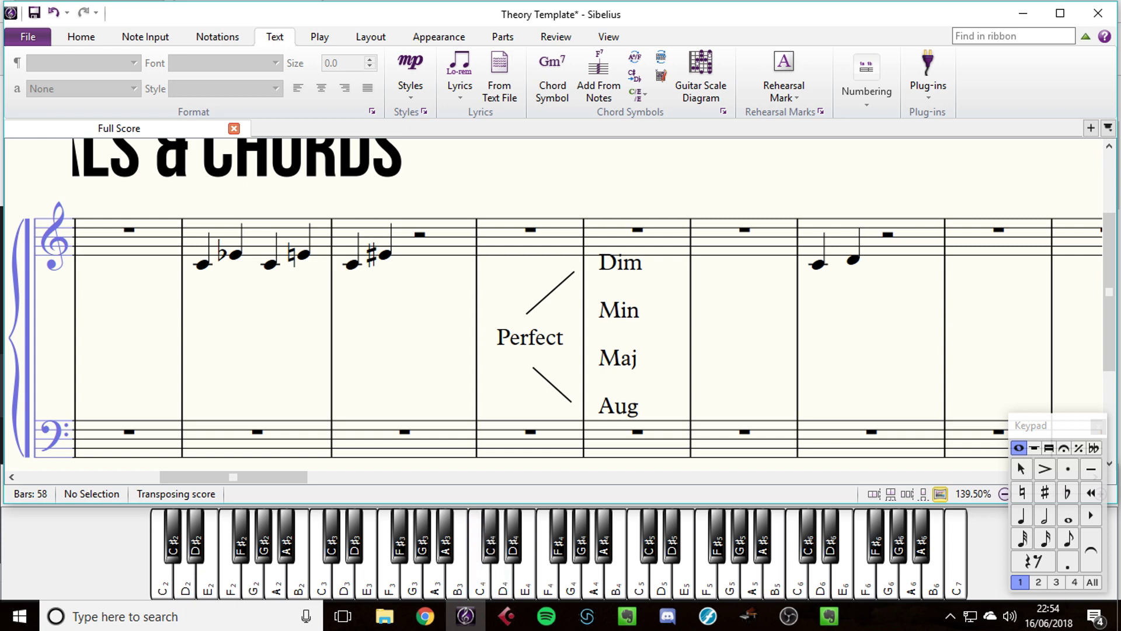
- Add a flat to the D4 on beat 2 of bar 13
{"action": "left_click", "coordinate": [852, 259]}
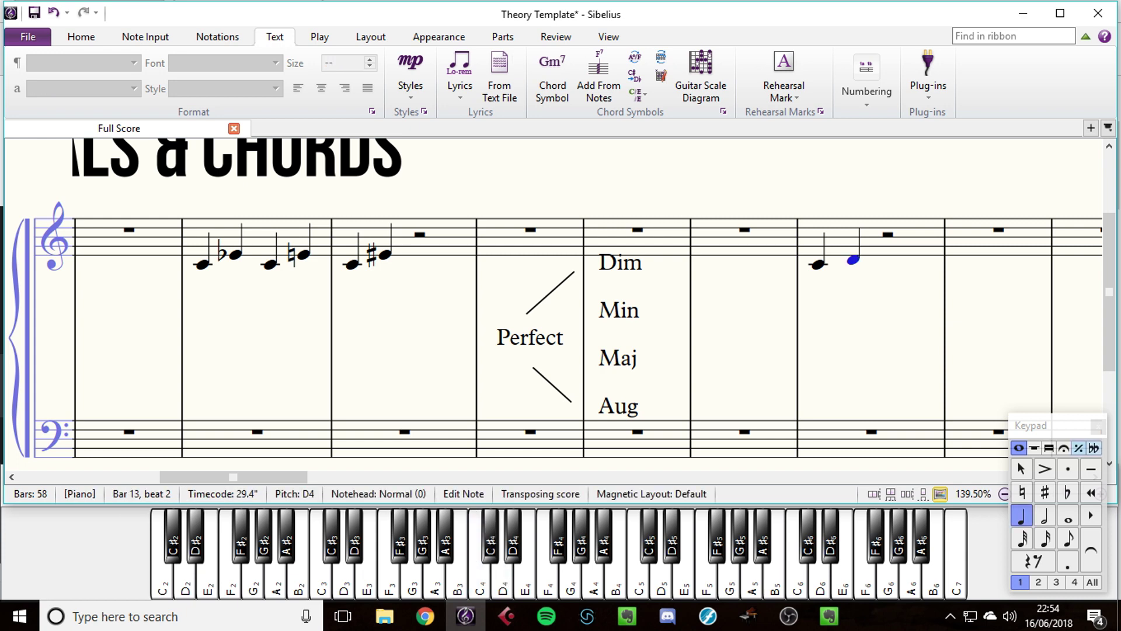
{"action": "key", "text": "KP_9"}
{"action": "key", "text": "Escape"}
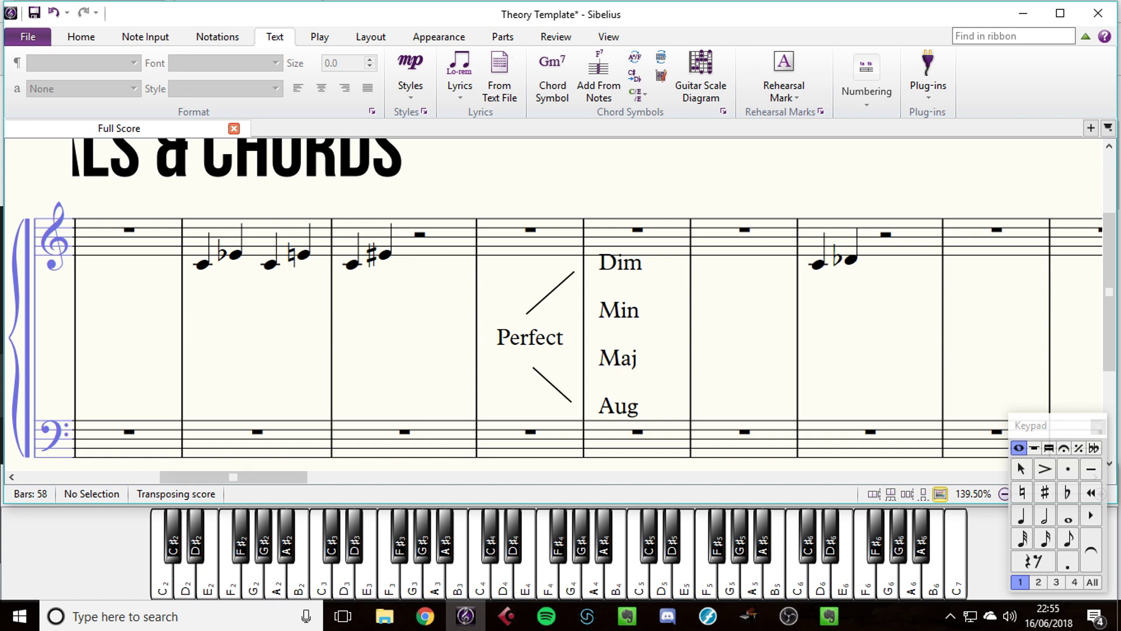
- Enter quarter notes C4 and D natural on beats 3 and 4 of treble bar 13
{"action": "key", "text": "KP_4"}
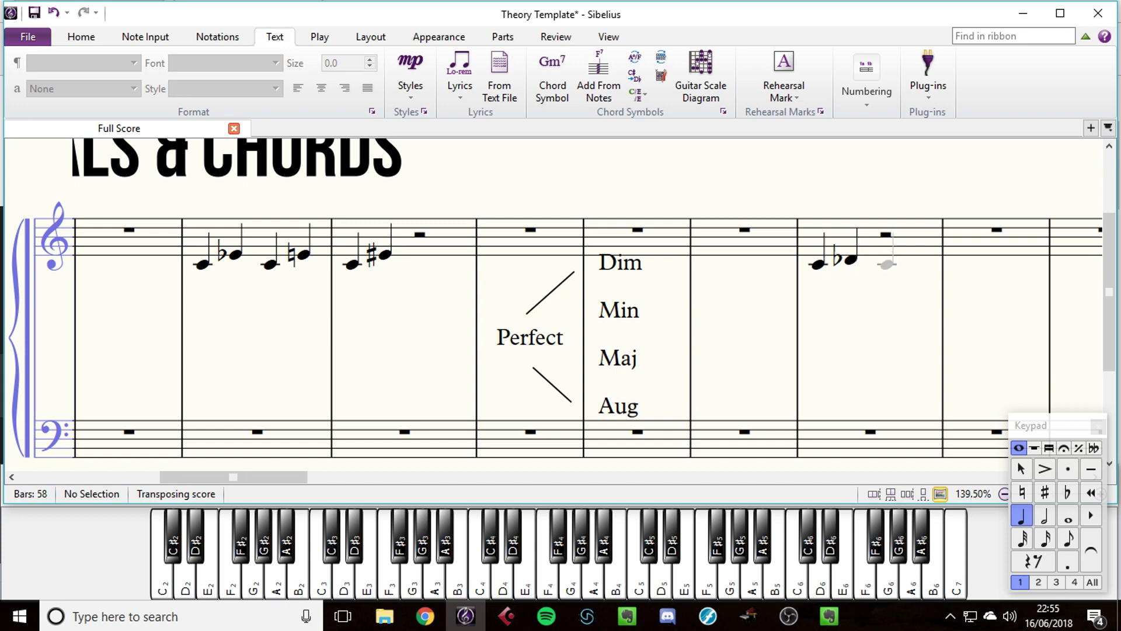
{"action": "left_click", "coordinate": [886, 264]}
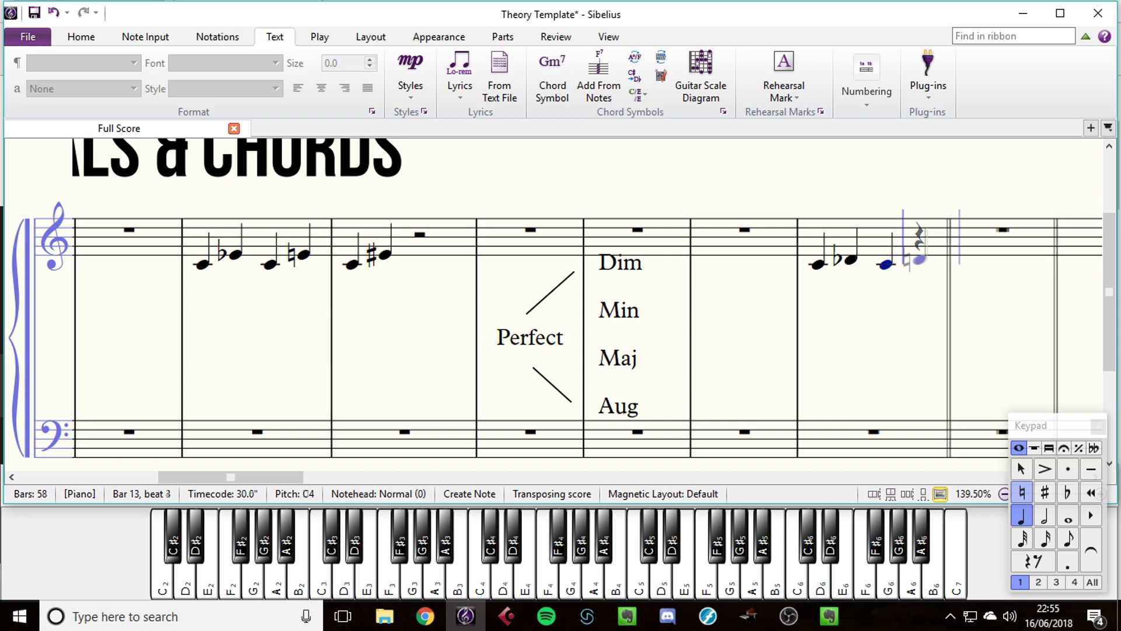
{"action": "left_click", "coordinate": [918, 258]}
{"action": "key", "text": "Escape"}
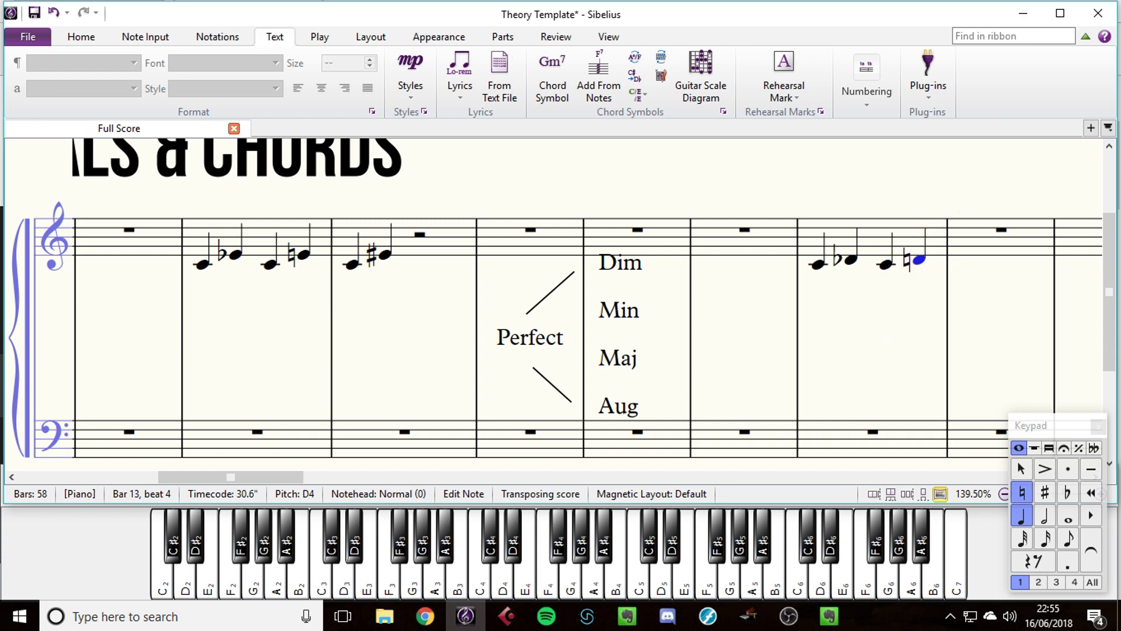
{"action": "key", "text": "Escape"}
- Enter quarter notes C4 and D sharp on beats 1 and 2 of treble bar 14
{"action": "left_click_drag", "start_coordinate": [886, 333], "coordinate": [773, 336]}
{"action": "key", "text": "n"}
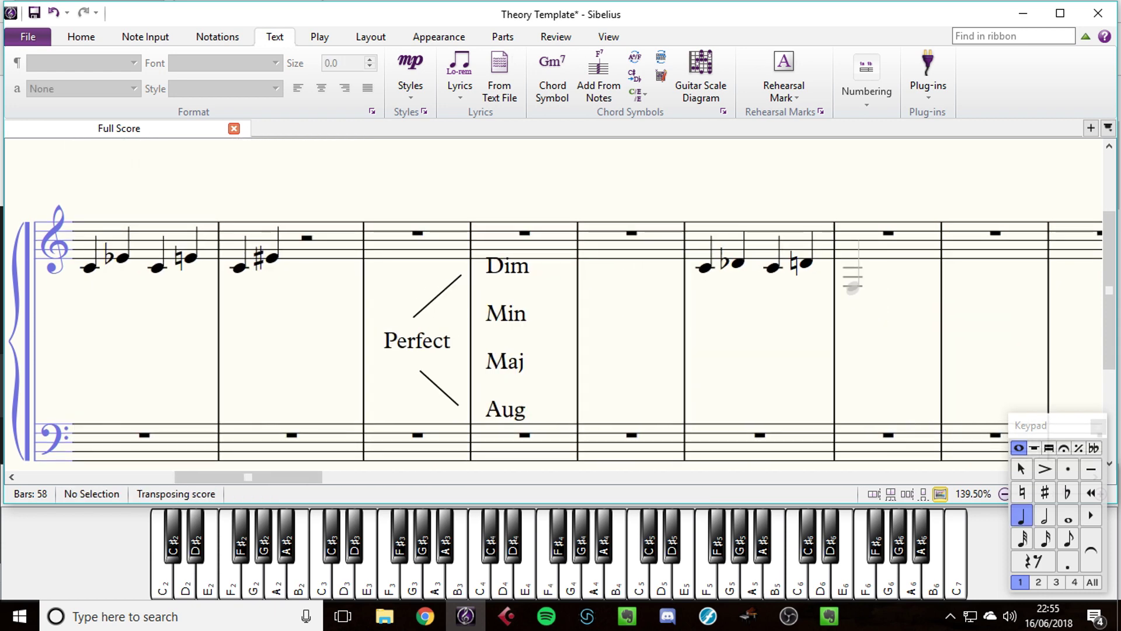
{"action": "left_click", "coordinate": [854, 268]}
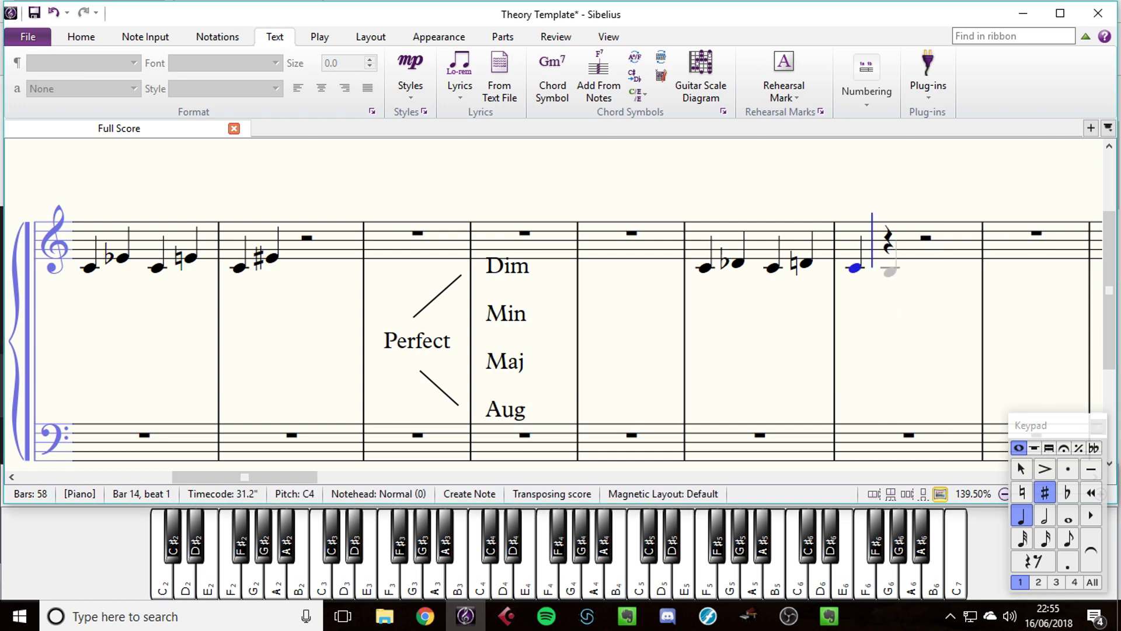
{"action": "left_click", "coordinate": [887, 263]}
{"action": "key", "text": "Escape"}
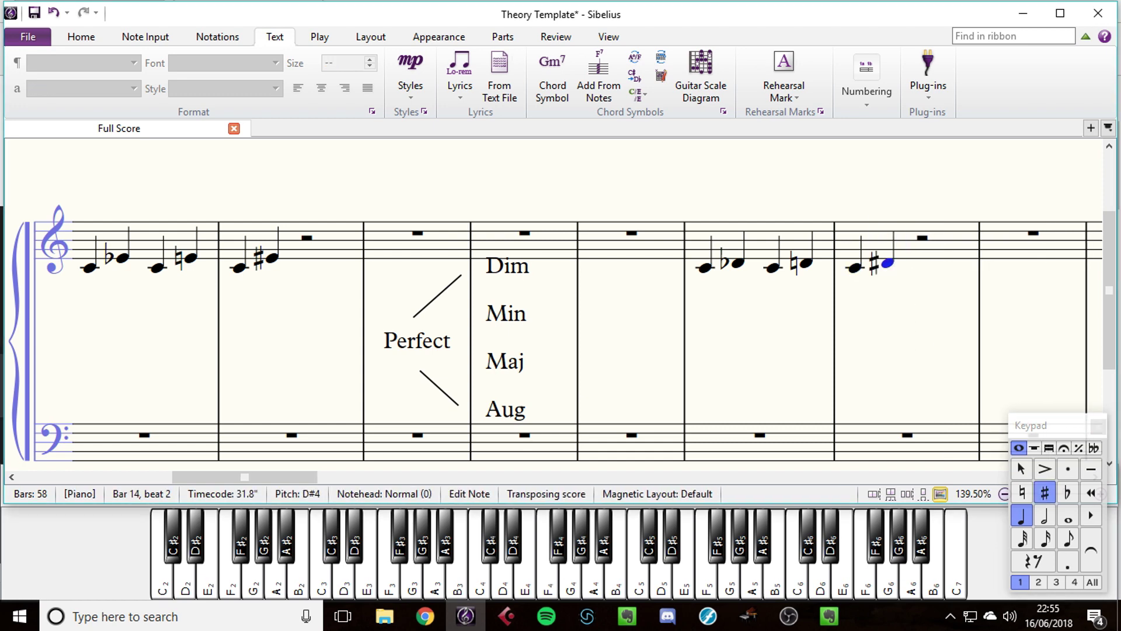
{"action": "key", "text": "Escape"}
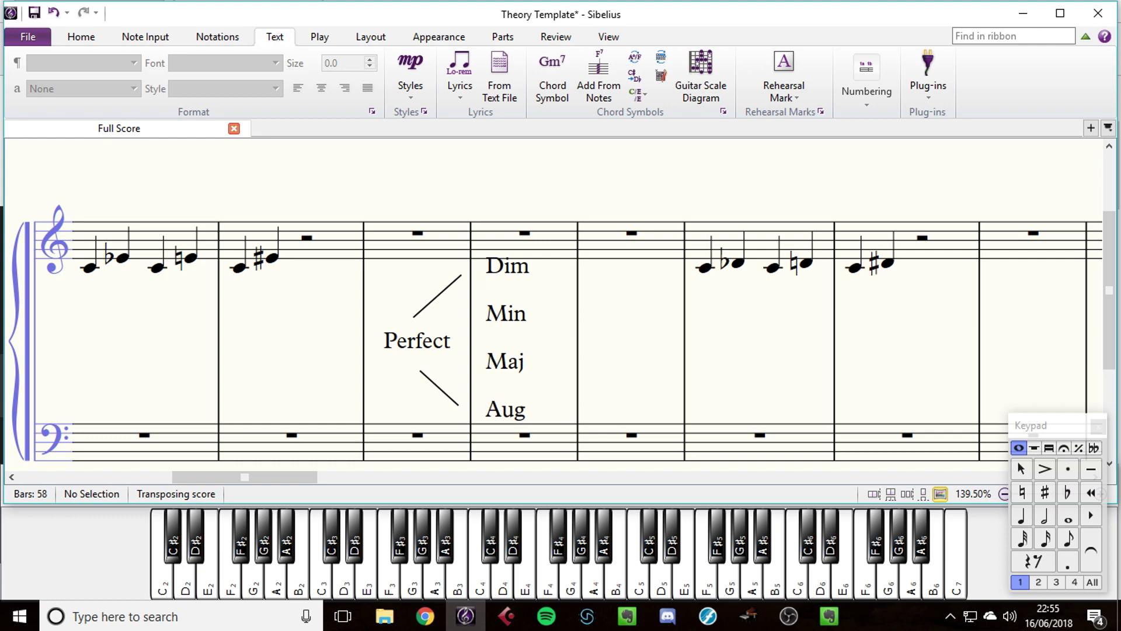
{"action": "scroll", "coordinate": [554, 344], "scroll_direction": "right", "scroll_amount": 3}
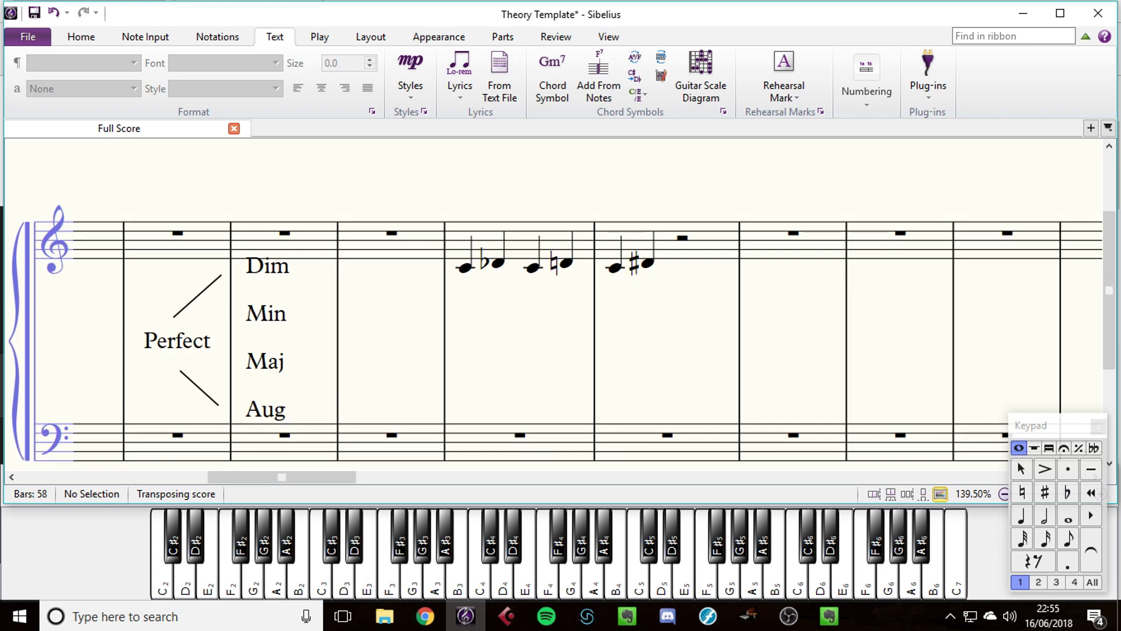
- Enter ascending quarter notes C4, D4, E4 and F4 in treble bar 19
{"action": "scroll", "coordinate": [554, 343], "scroll_direction": "right", "scroll_amount": 5}
{"action": "key", "text": "ctrl+z"}
{"action": "key", "text": "ctrl+z"}
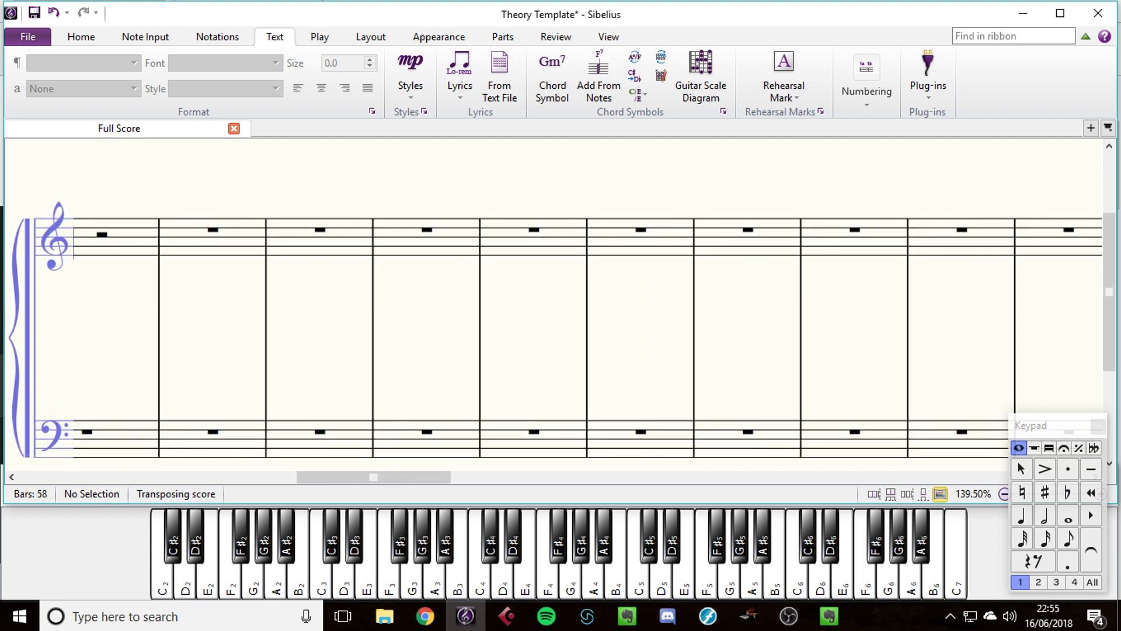
{"action": "left_click_drag", "start_coordinate": [534, 438], "coordinate": [533, 367]}
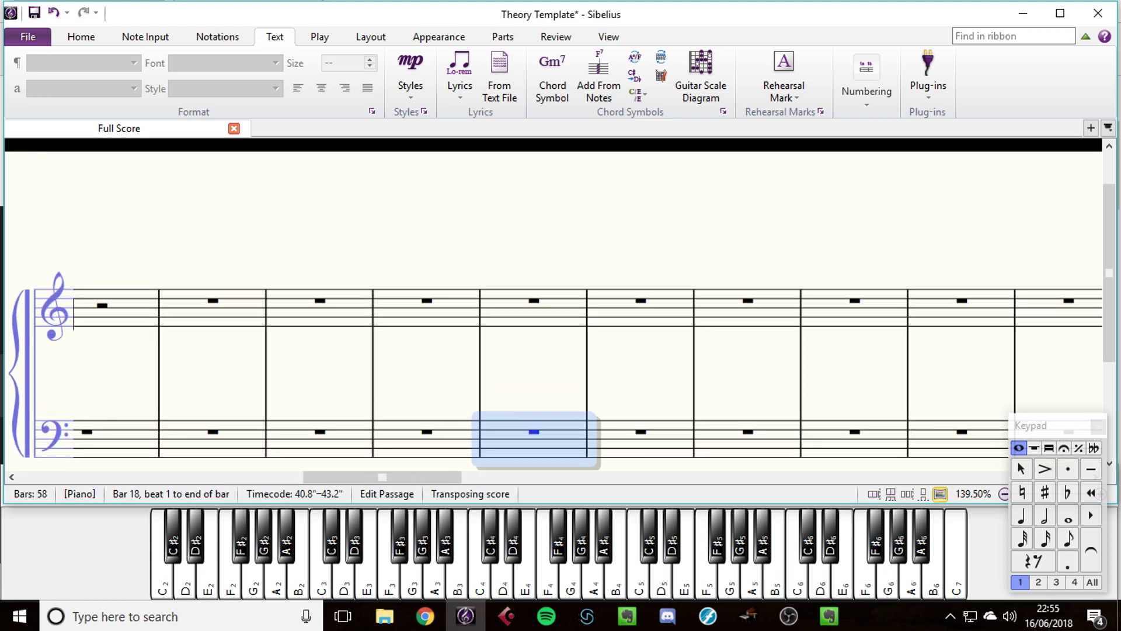
{"action": "key", "text": "Escape"}
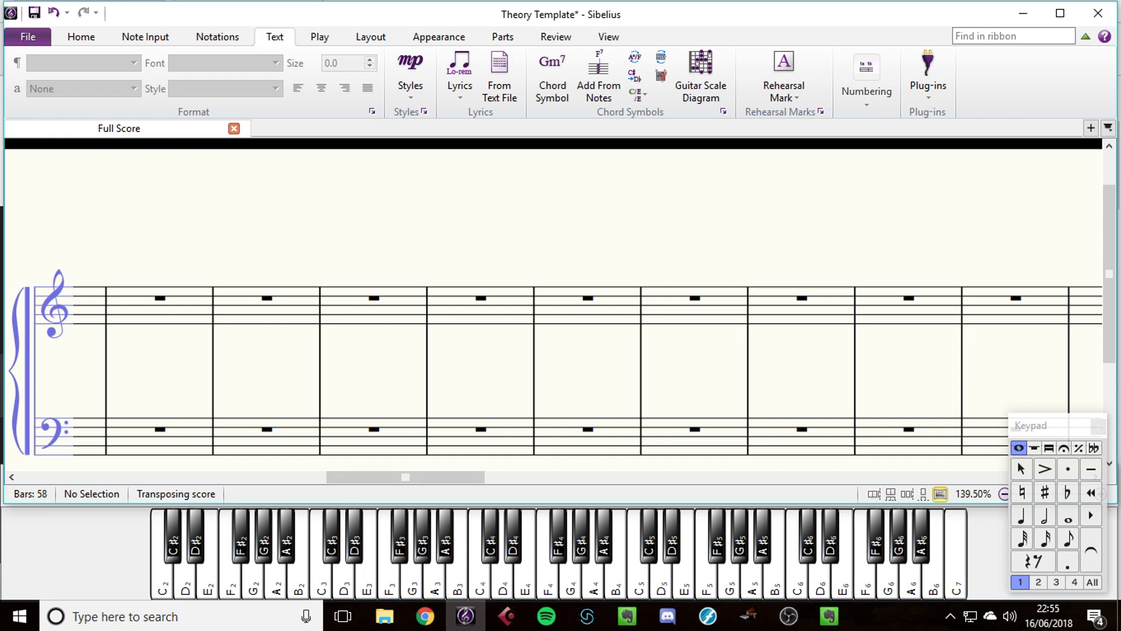
{"action": "key", "text": "4"}
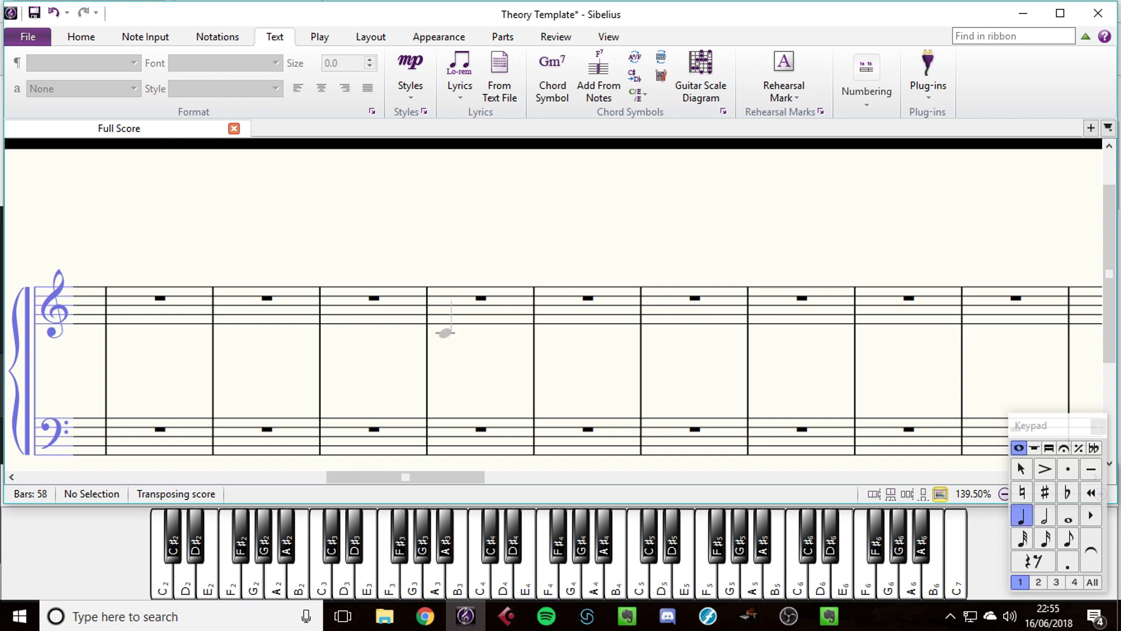
{"action": "left_click", "coordinate": [446, 333]}
{"action": "left_click", "coordinate": [482, 328]}
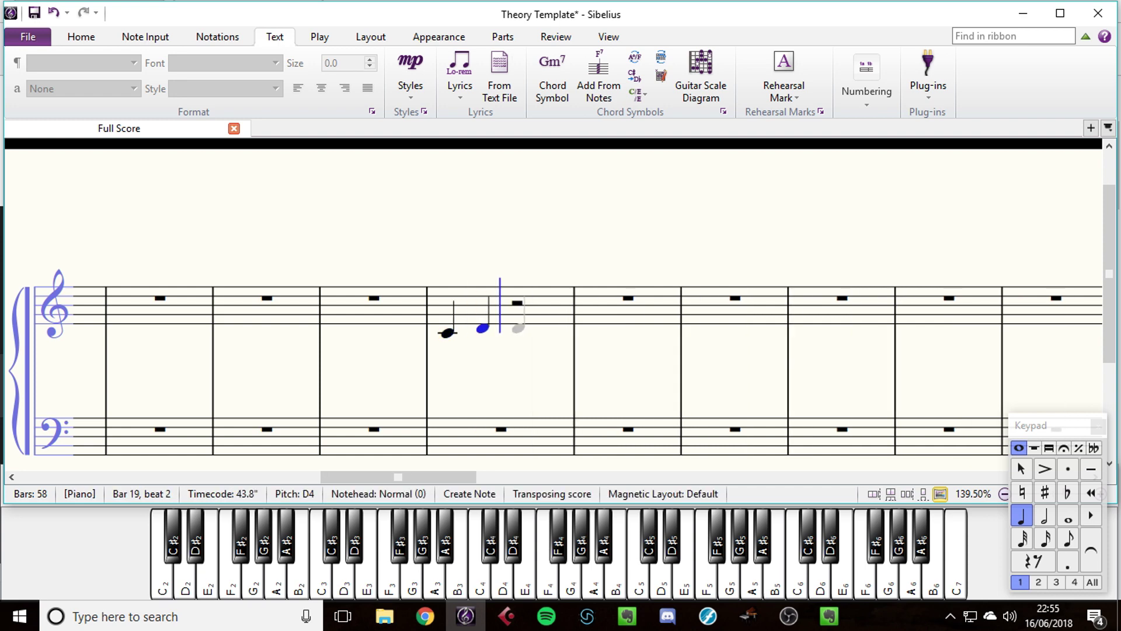
{"action": "left_click", "coordinate": [518, 323]}
{"action": "left_click", "coordinate": [553, 318]}
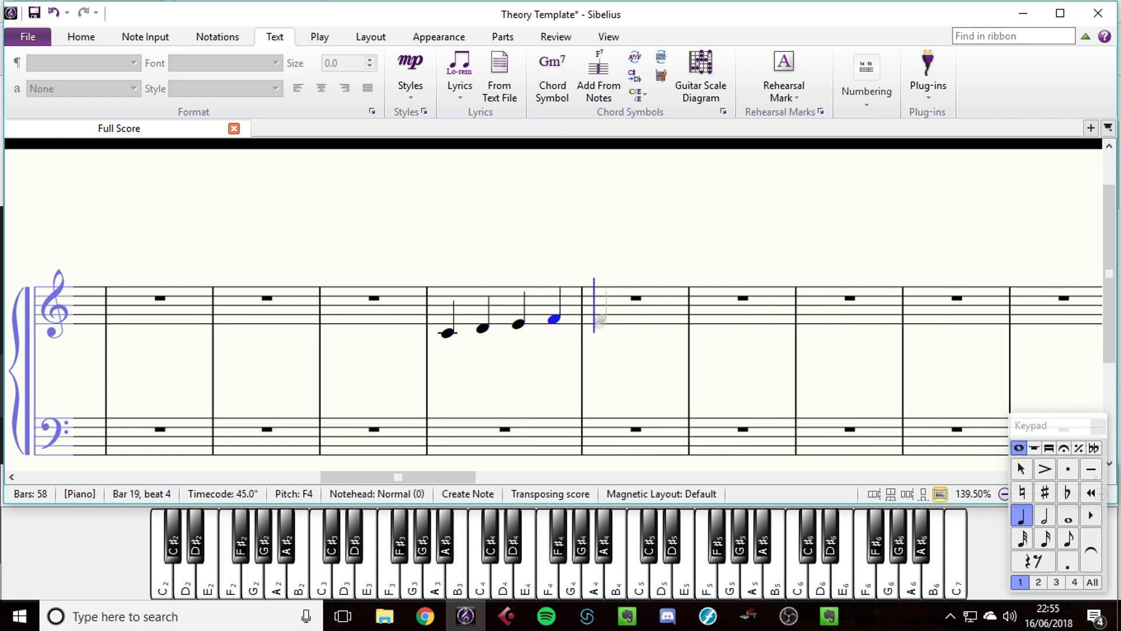
- Continue the scale with quarter notes G4, A4, B4 and C5 in treble bar 20
{"action": "left_click", "coordinate": [602, 314]}
{"action": "left_click", "coordinate": [638, 309]}
{"action": "left_click", "coordinate": [674, 305]}
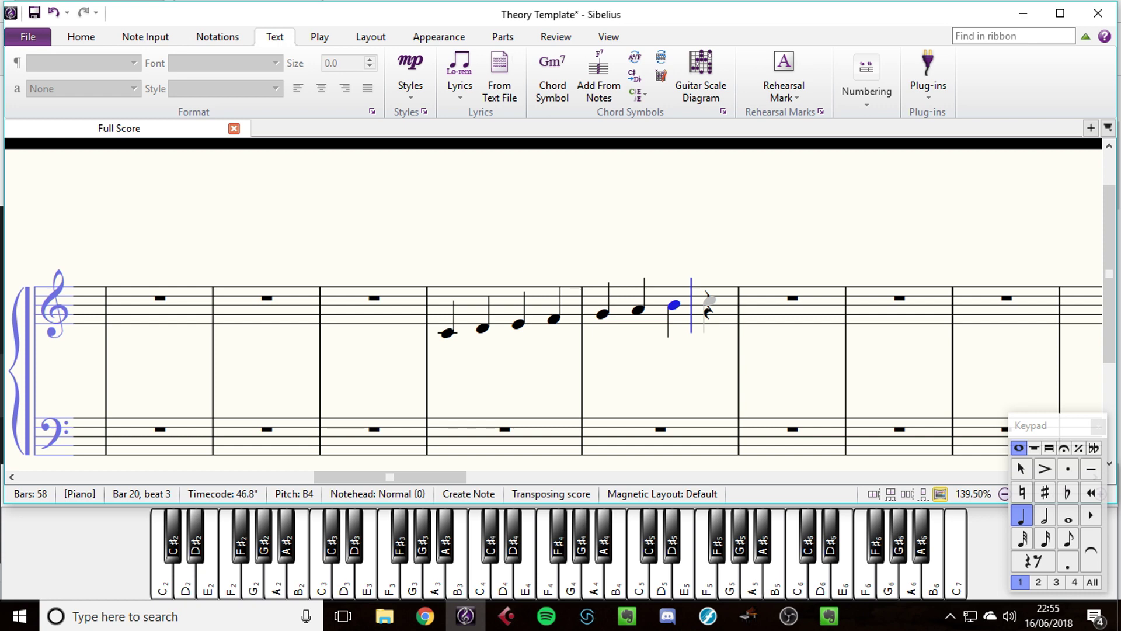
{"action": "left_click", "coordinate": [710, 301]}
{"action": "key", "text": "Escape"}
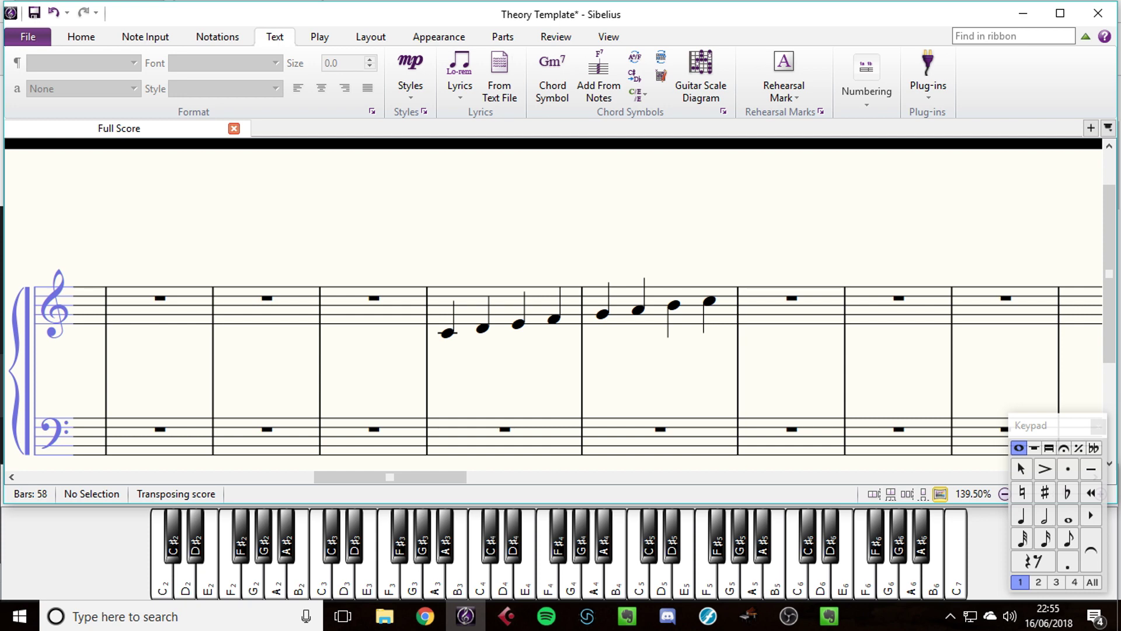
- Build a quarter-note chord of C4, E4 and G4 on beat 1 of treble bar 22
{"action": "left_click_drag", "start_coordinate": [584, 373], "coordinate": [487, 373]}
{"action": "key", "text": "4"}
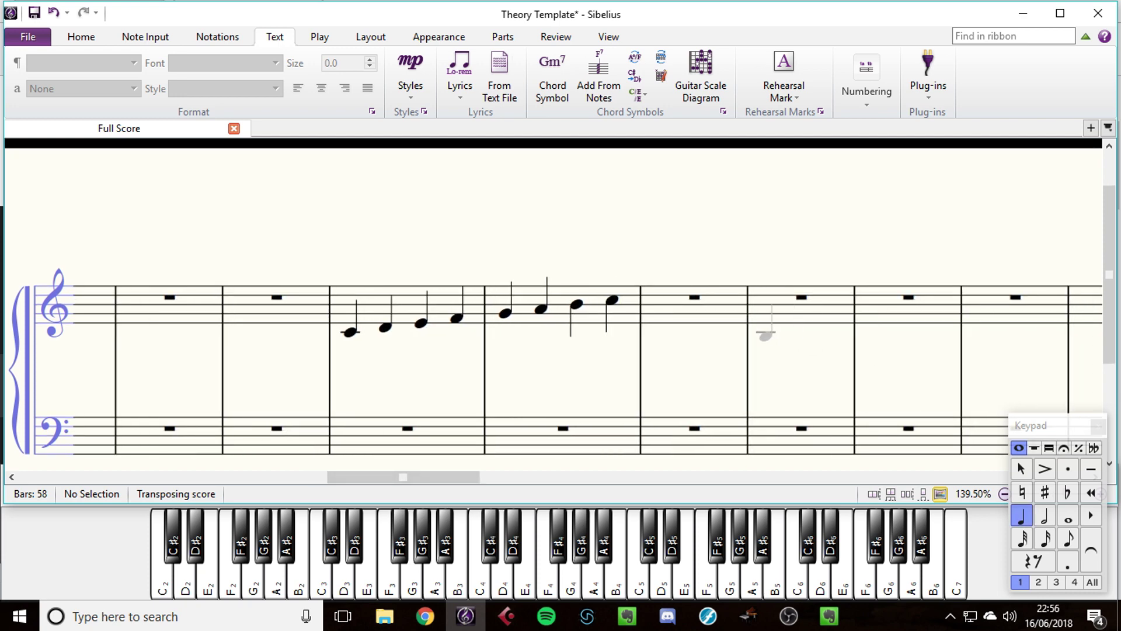
{"action": "left_click", "coordinate": [766, 332]}
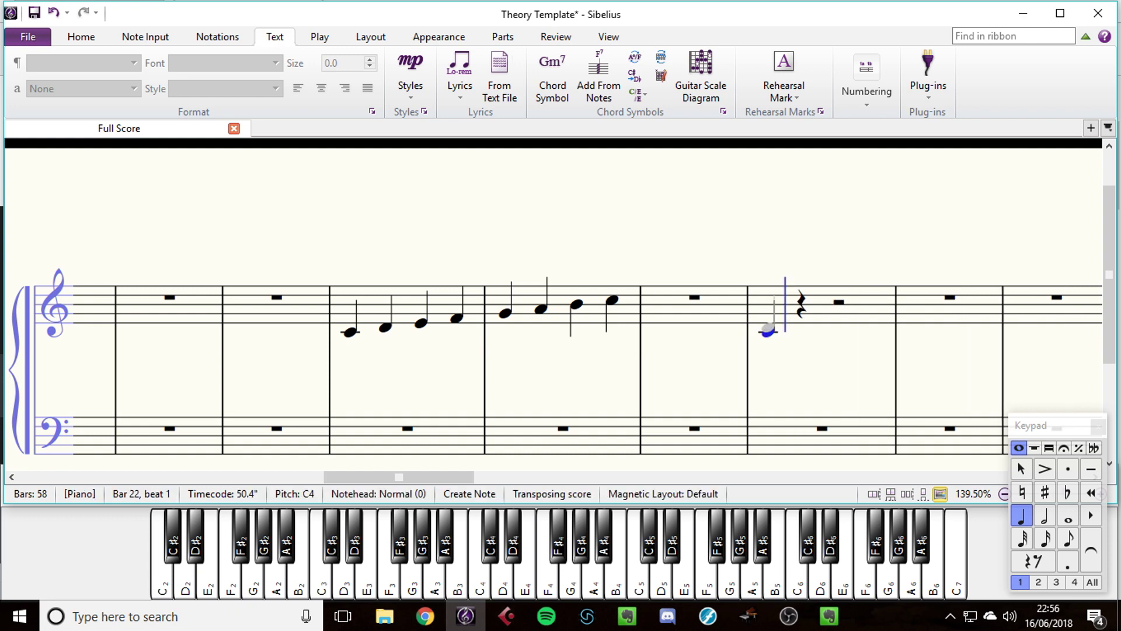
{"action": "left_click", "coordinate": [768, 323]}
{"action": "left_click", "coordinate": [768, 314]}
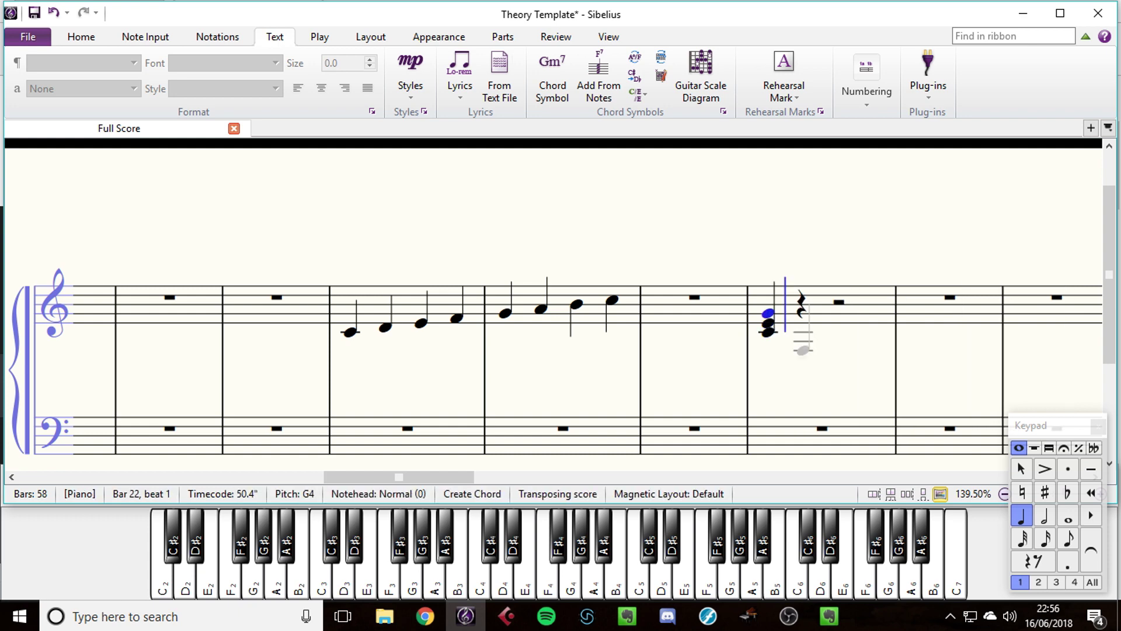
{"action": "key", "text": "Escape"}
{"action": "key", "text": "Escape"}
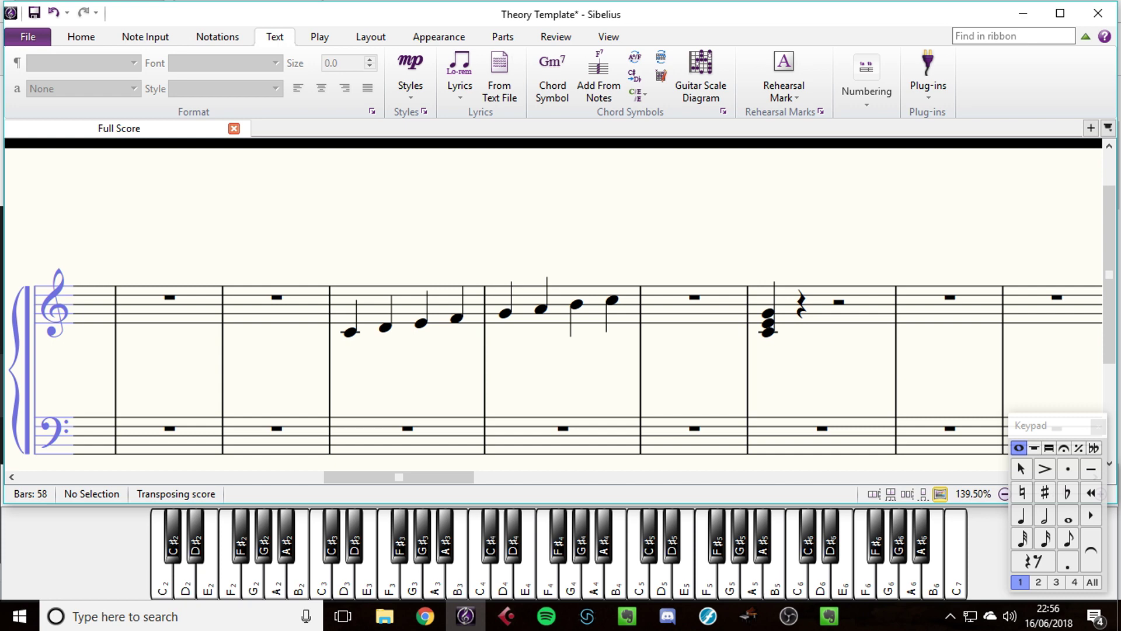
- Add the text "1 3 5" between the staves beneath the chord in bar 22
{"action": "key", "text": "ctrl+e"}
{"action": "type", "text": "1 3"}
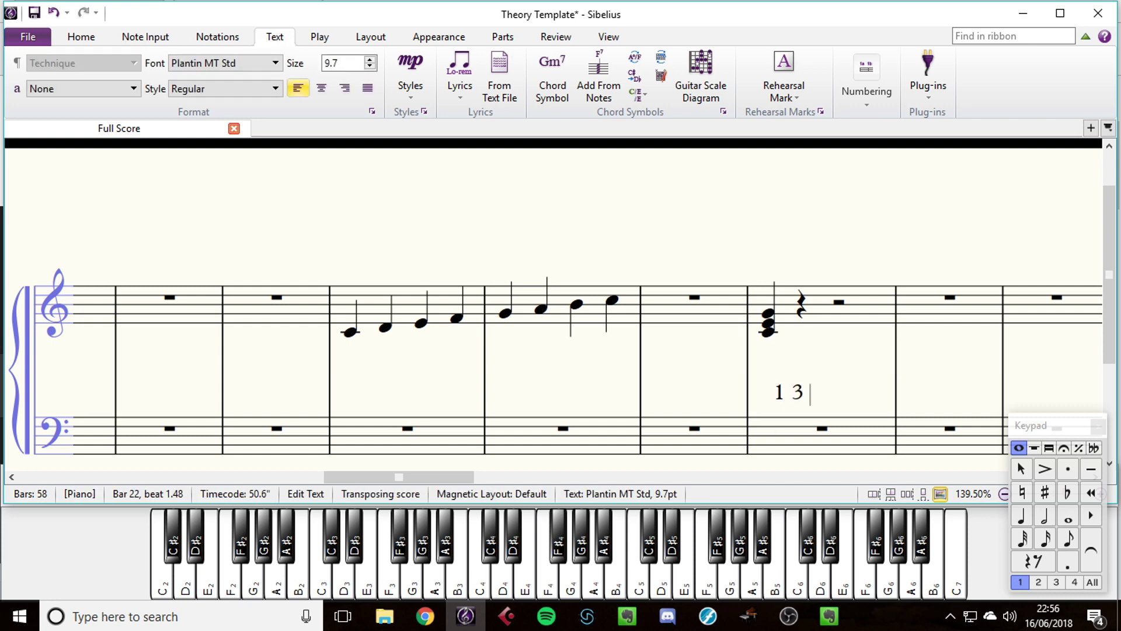
{"action": "type", "text": " 5"}
{"action": "key", "text": "Escape"}
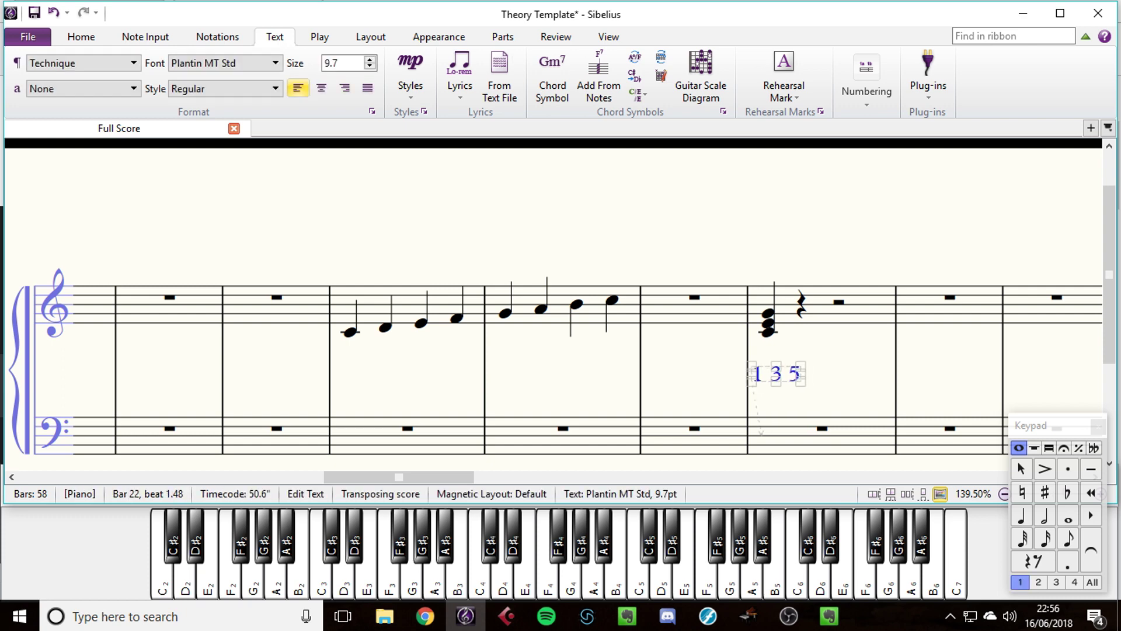
{"action": "key", "text": "Escape"}
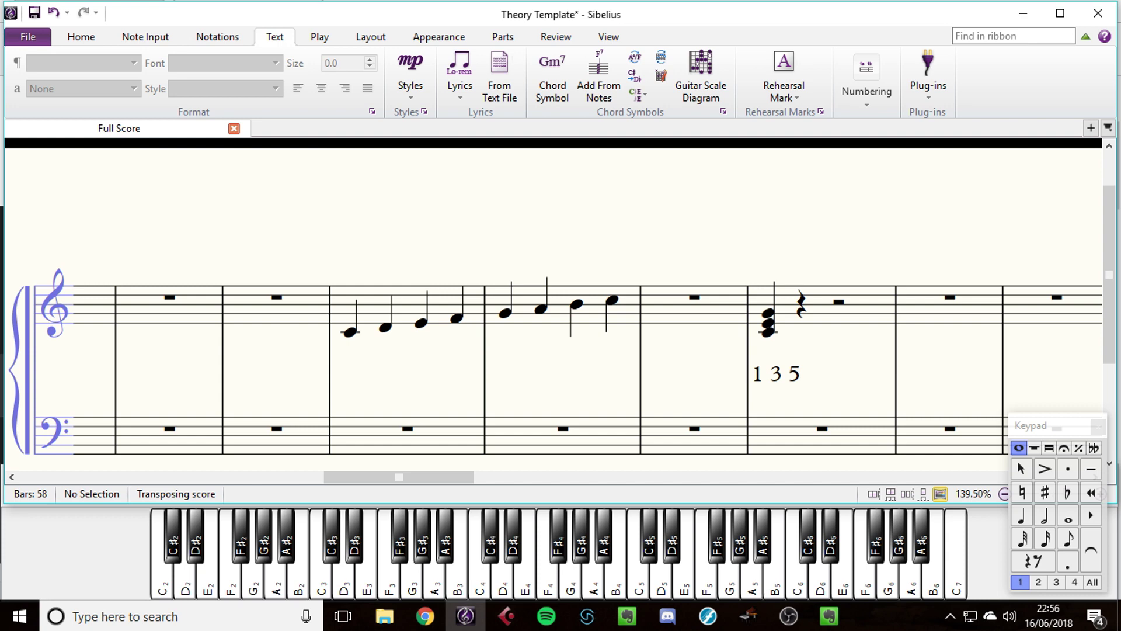
- Insert a flat sign before the 3 in the bar 22 text to make it "1 ♭3 5"
{"action": "left_click", "coordinate": [775, 374]}
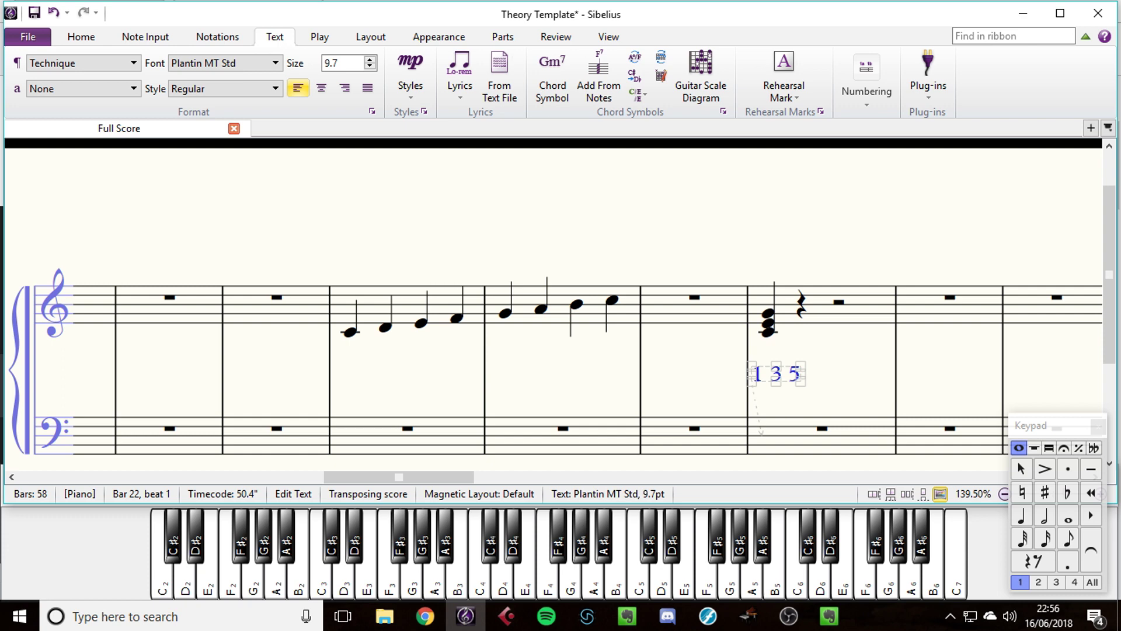
{"action": "double_click", "coordinate": [770, 374]}
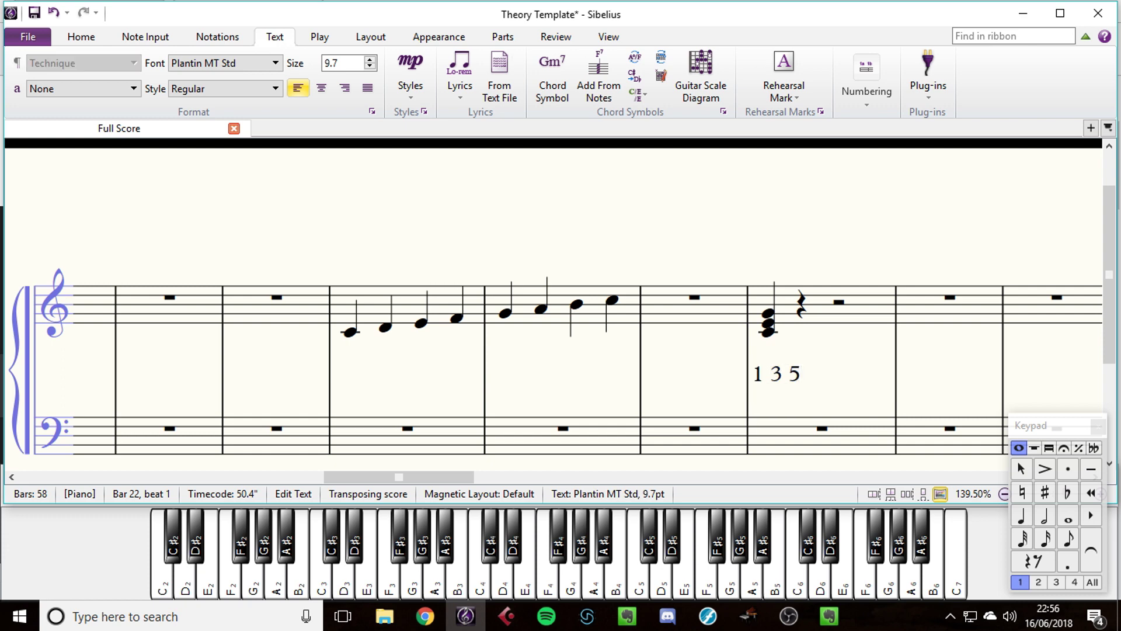
{"action": "key", "text": "ctrl+7"}
{"action": "key", "text": "Escape"}
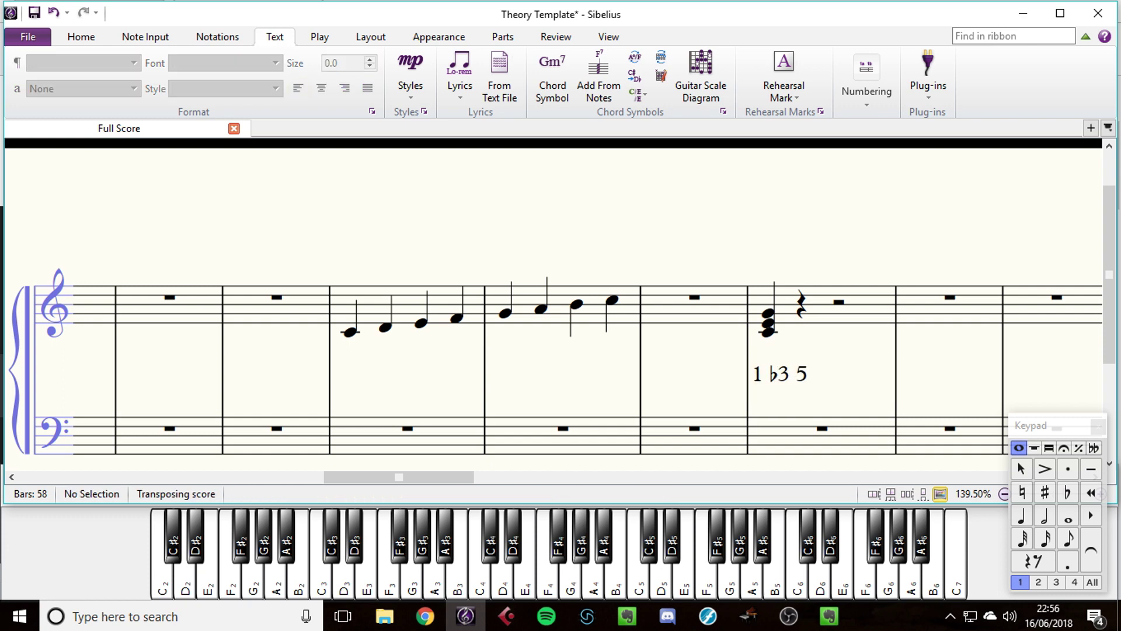
- Flatten the E in the bar 22 chord and play the chord back
{"action": "left_click", "coordinate": [768, 322]}
{"action": "key", "text": "9"}
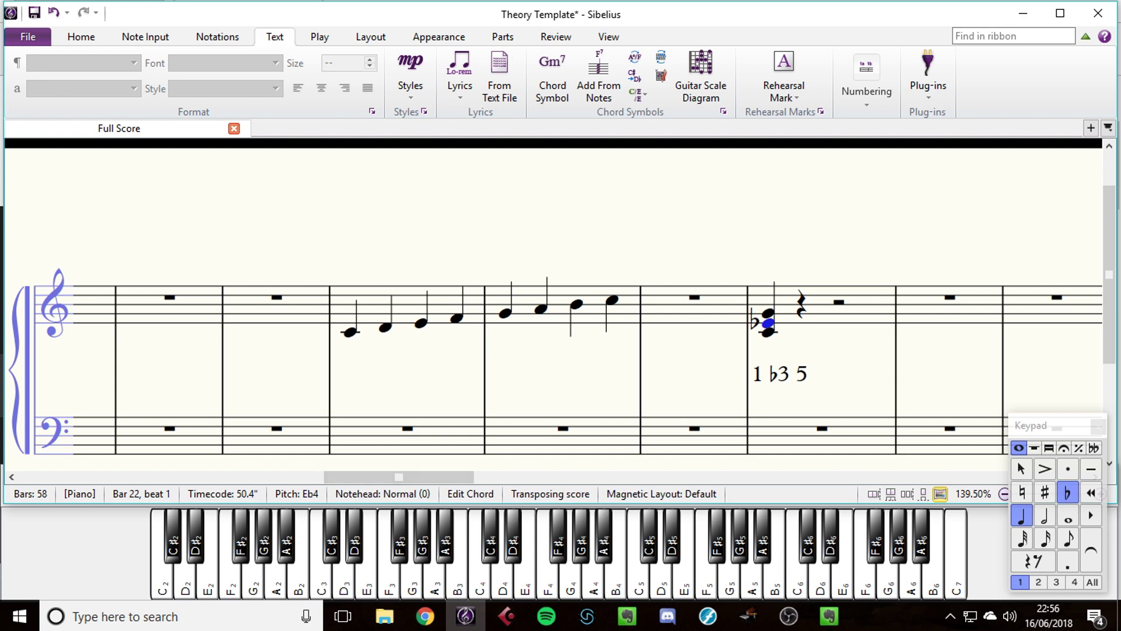
{"action": "key", "text": "Escape"}
{"action": "key", "text": "space"}
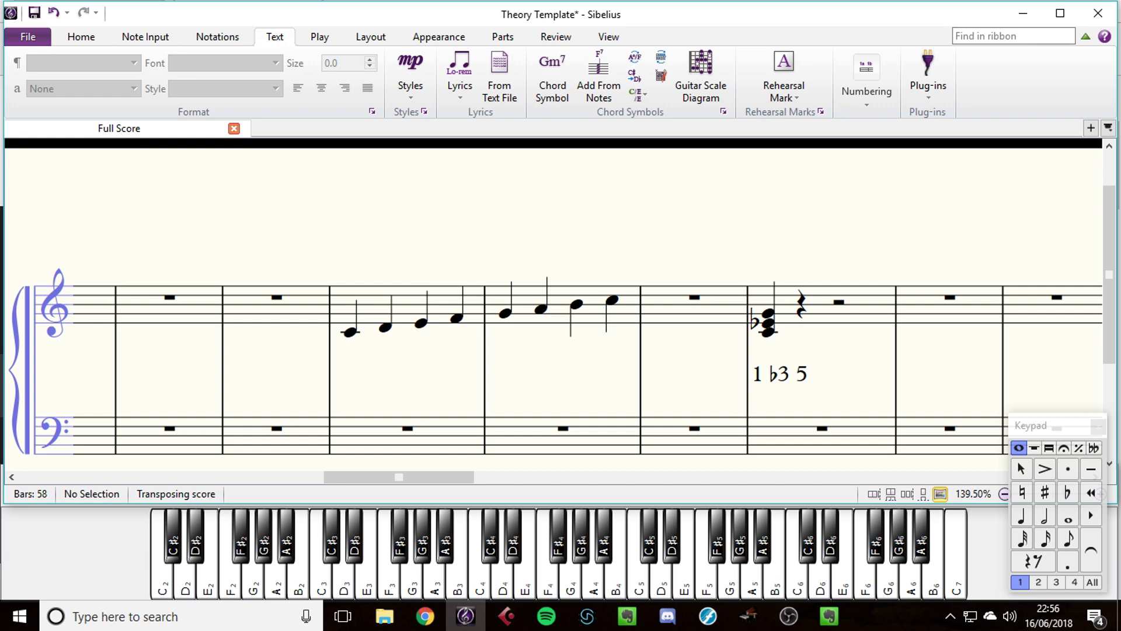
{"action": "key", "text": "space"}
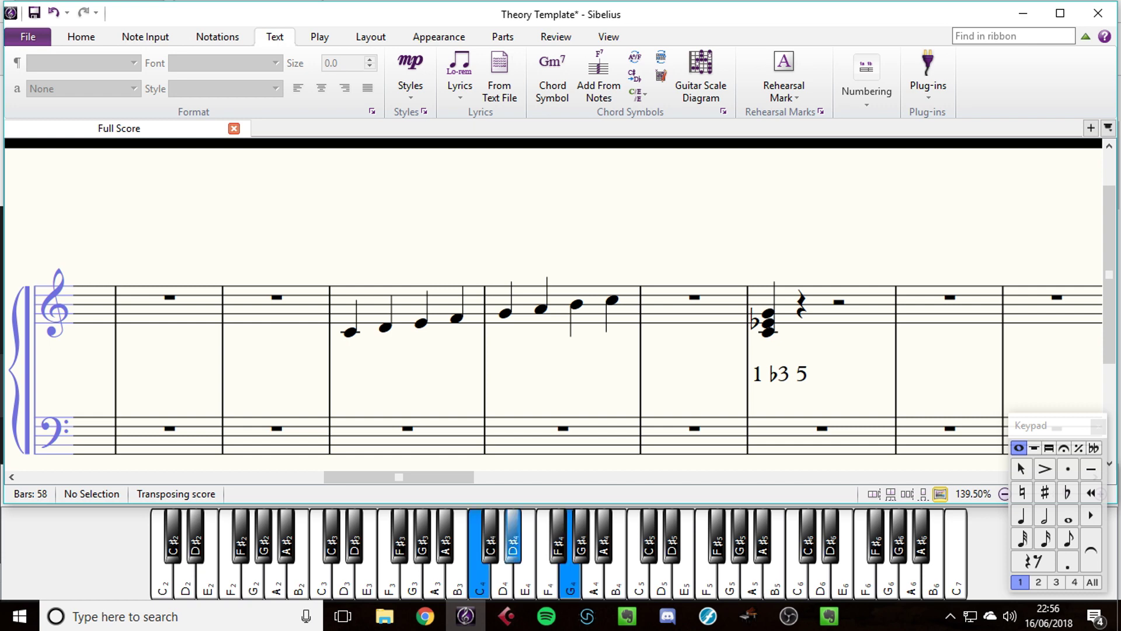
- Build a quarter-note chord of C4, E flat 4 and G4 on beat 1 of treble bar 23
{"action": "scroll", "coordinate": [553, 304], "scroll_direction": "right", "scroll_amount": 4}
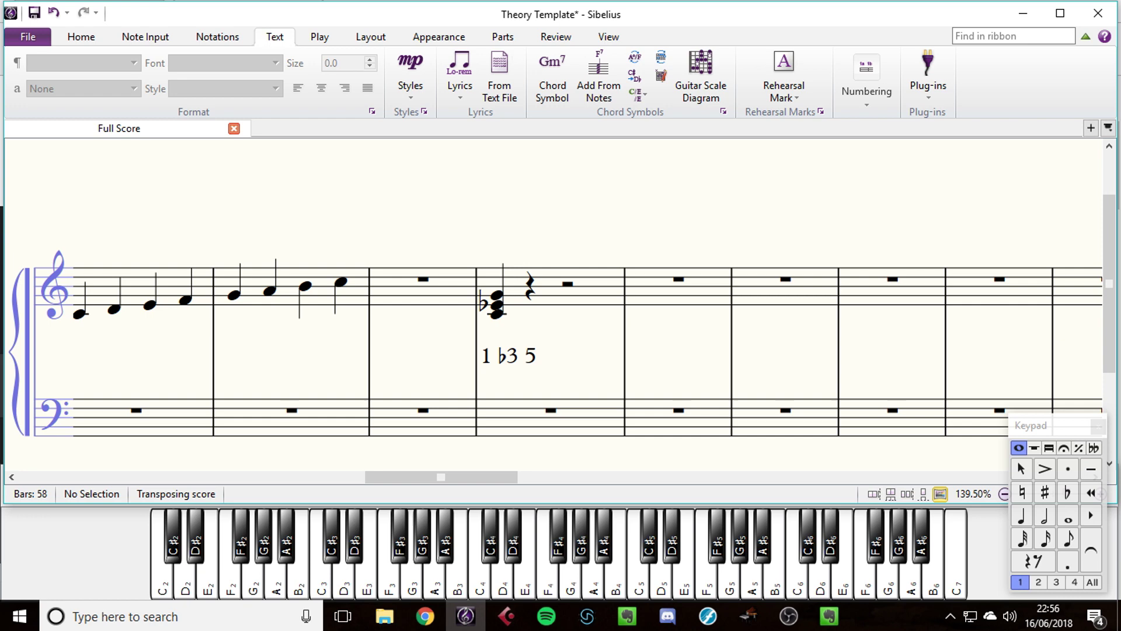
{"action": "left_click_drag", "start_coordinate": [554, 339], "coordinate": [518, 334]}
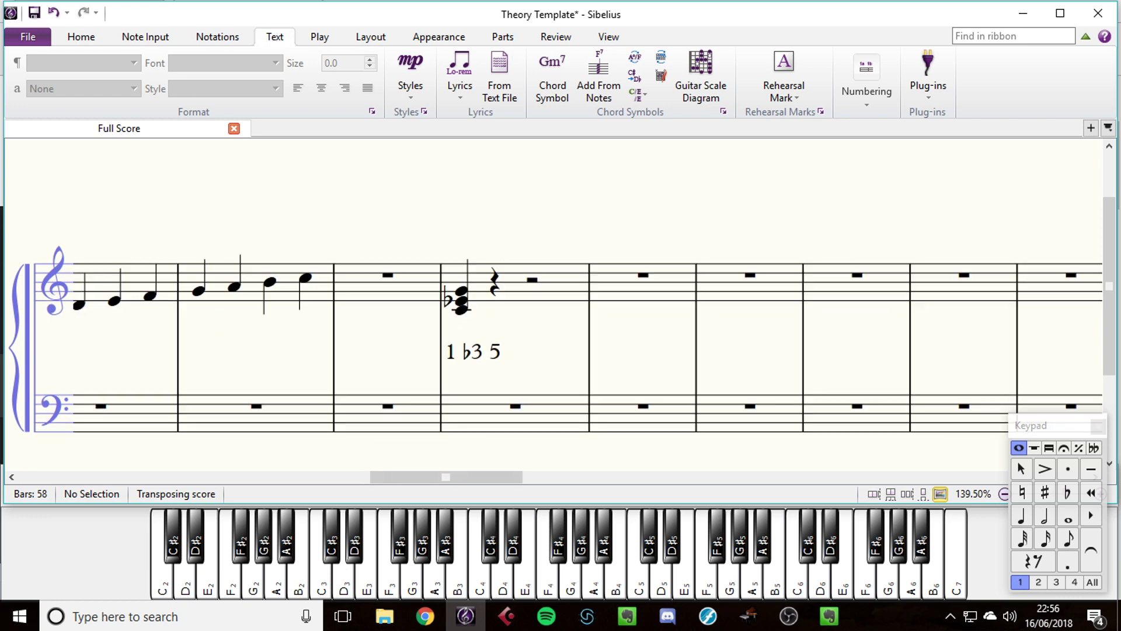
{"action": "key", "text": "4"}
{"action": "left_click", "coordinate": [609, 310]}
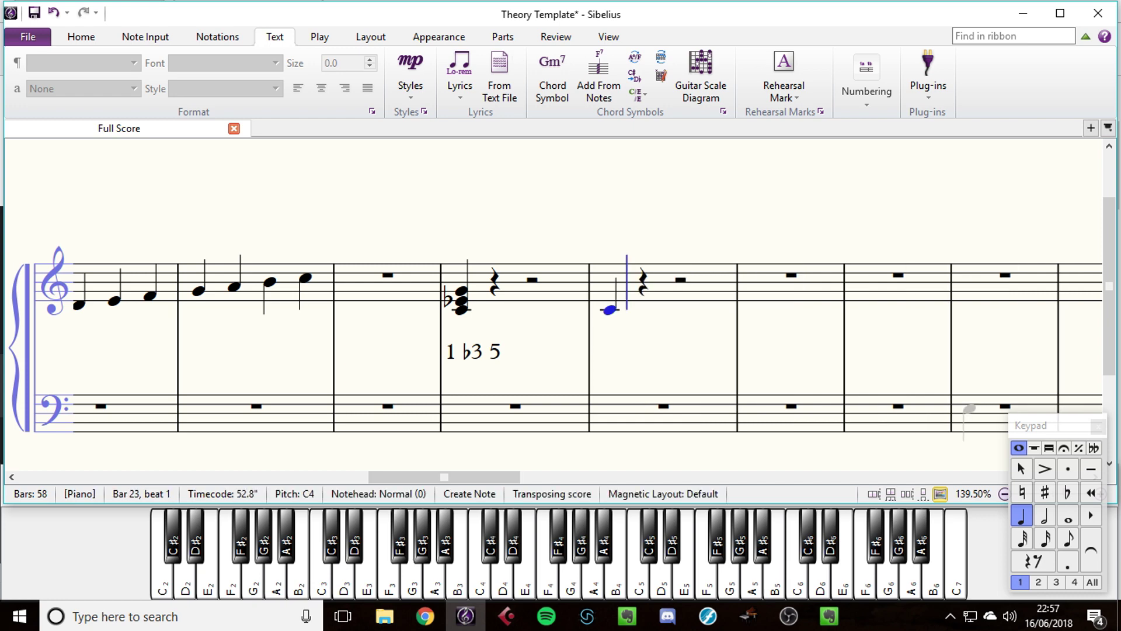
{"action": "left_click", "coordinate": [1067, 493]}
{"action": "left_click", "coordinate": [609, 301]}
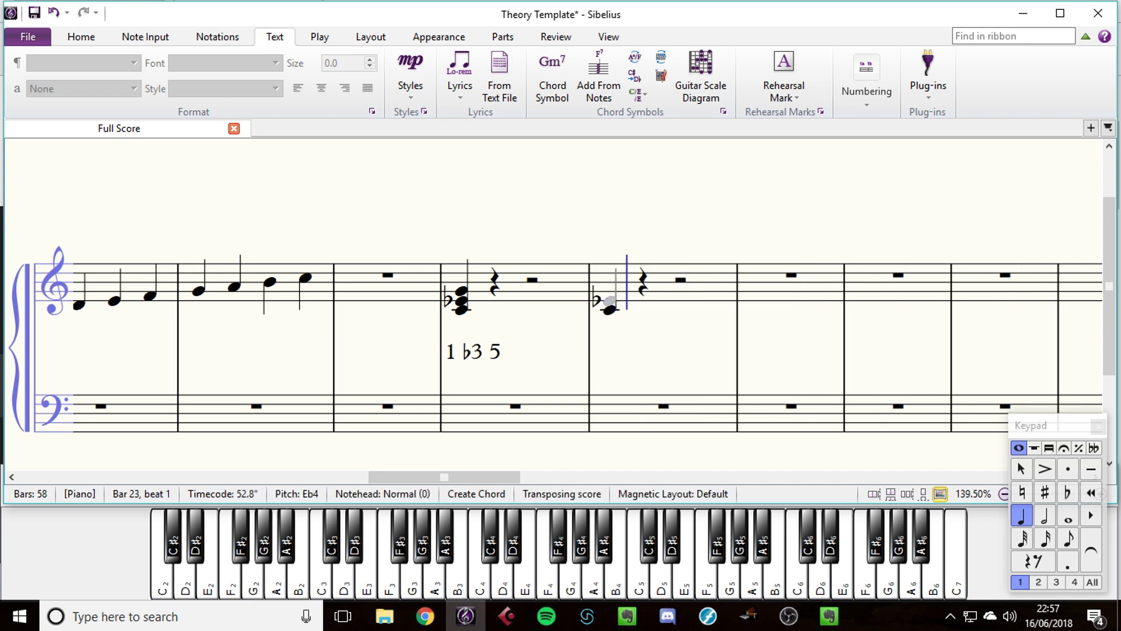
{"action": "left_click", "coordinate": [609, 290], "text": "ctrl"}
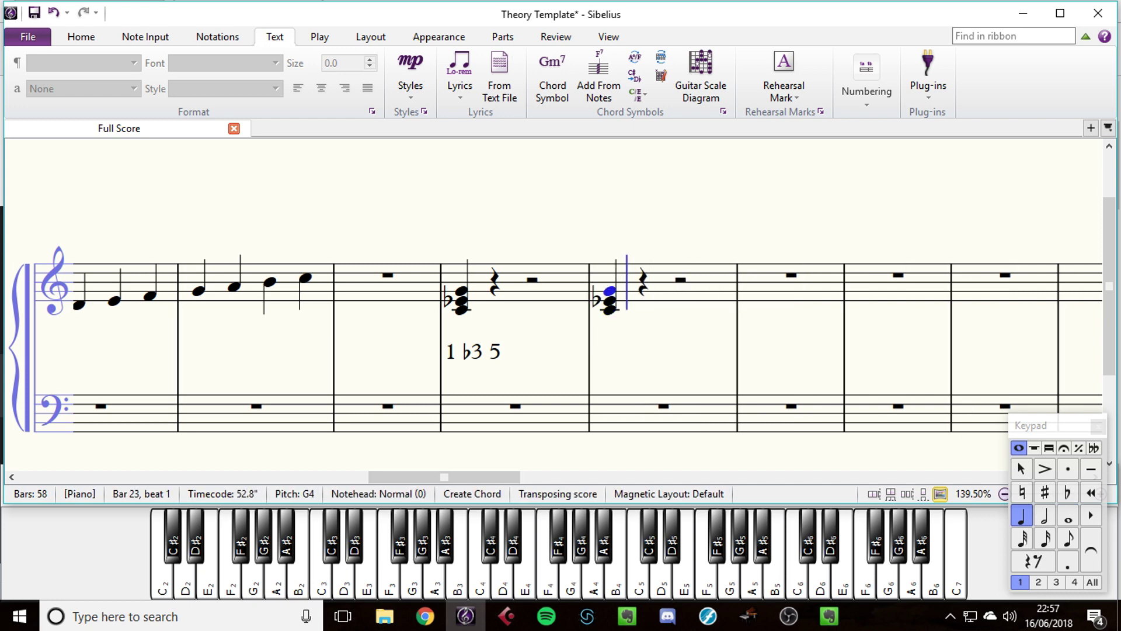
{"action": "key", "text": "Escape"}
- Copy the "1 ♭3 5" text and place the copy beneath the chord in bar 23
{"action": "left_click", "coordinate": [473, 351]}
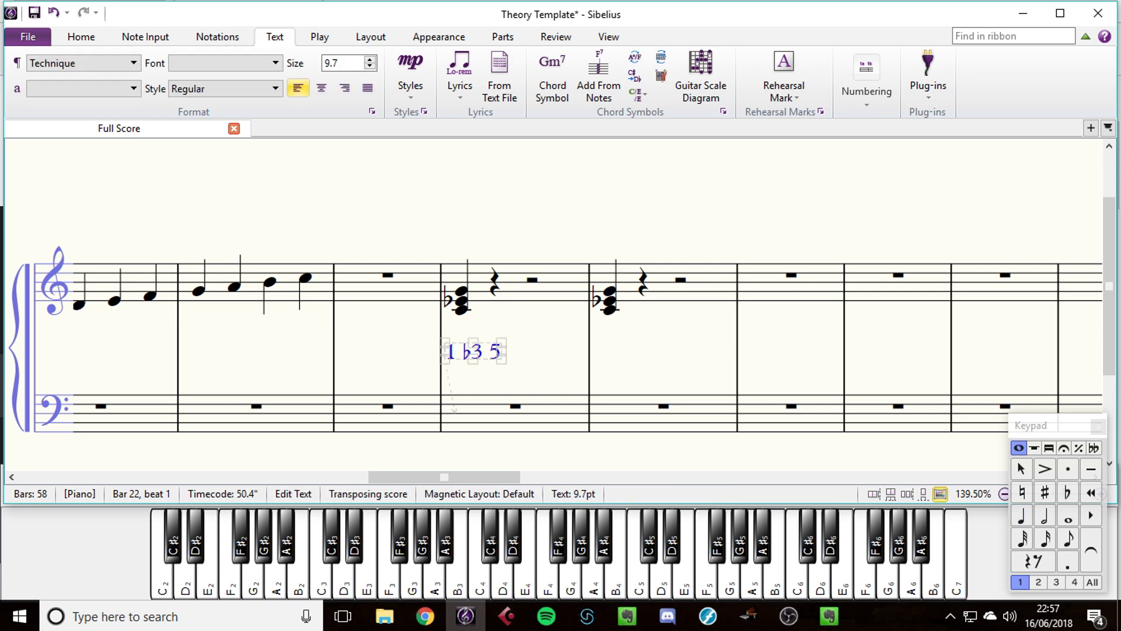
{"action": "key", "text": "ctrl+c"}
{"action": "key", "text": "ctrl+v"}
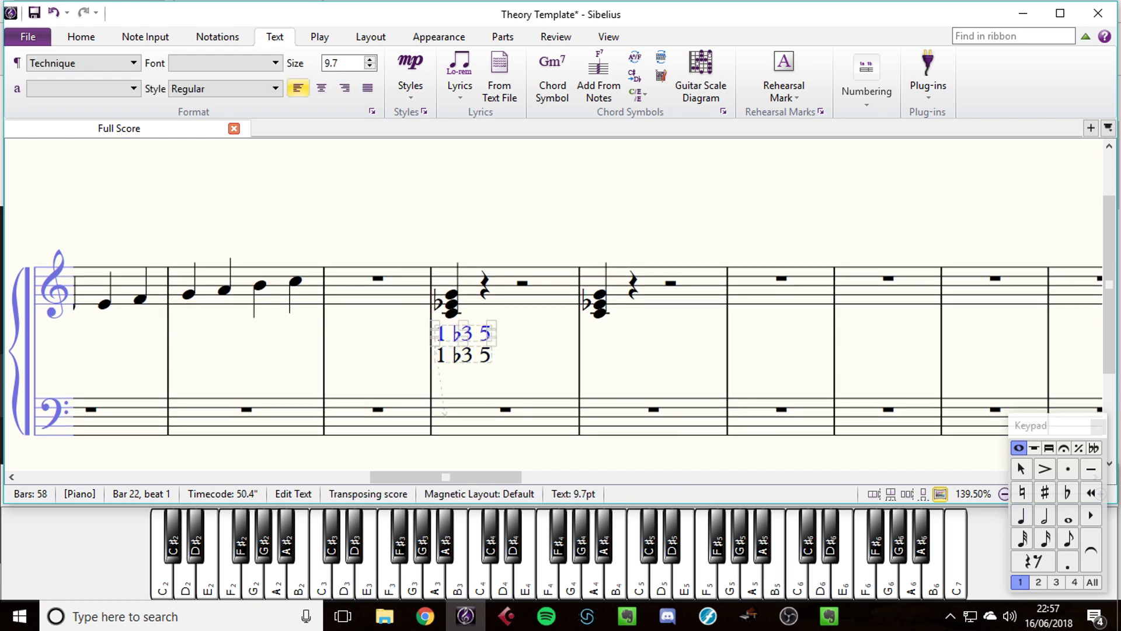
{"action": "left_click_drag", "start_coordinate": [464, 334], "coordinate": [615, 353]}
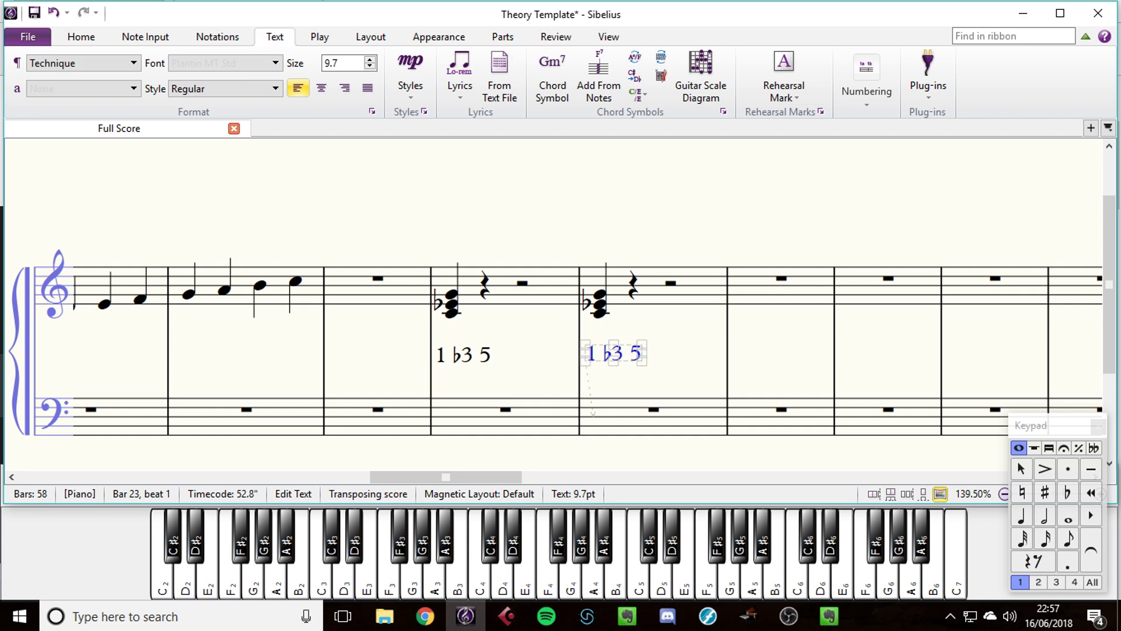
- Insert a flat sign before the 5 in the bar 23 text to make it "1 ♭3 ♭5"
{"action": "key", "text": "Return"}
{"action": "key", "text": "Left"}
{"action": "key", "text": "ctrl+7"}
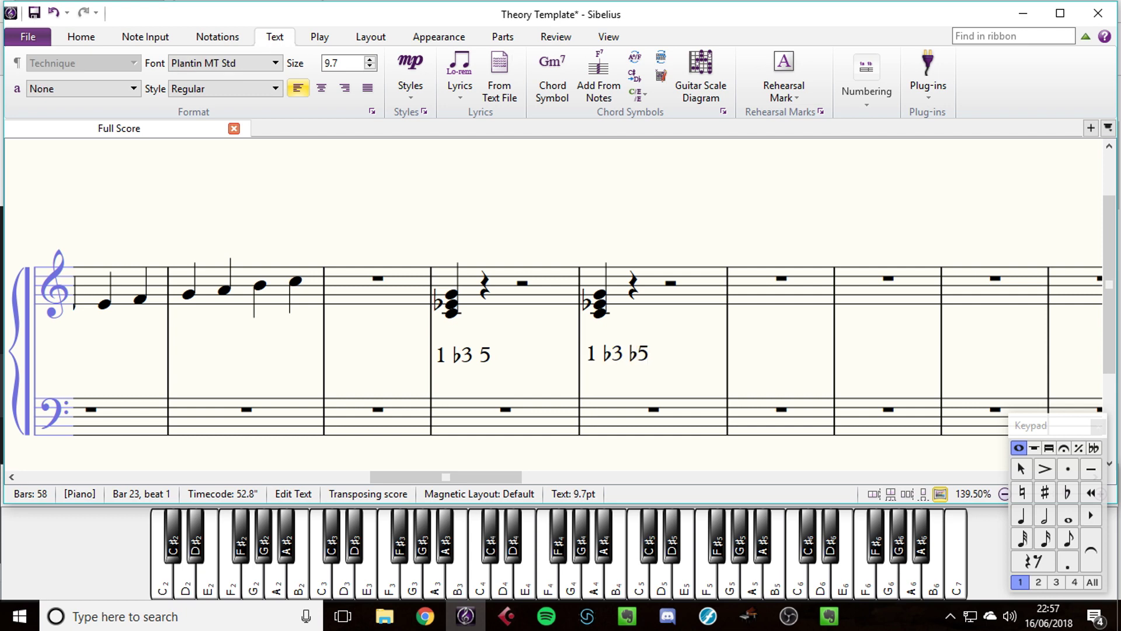
{"action": "key", "text": "Escape"}
{"action": "key", "text": "Escape"}
- Add a flat to the G4 at the top of the bar 23 chord
{"action": "left_click", "coordinate": [600, 294]}
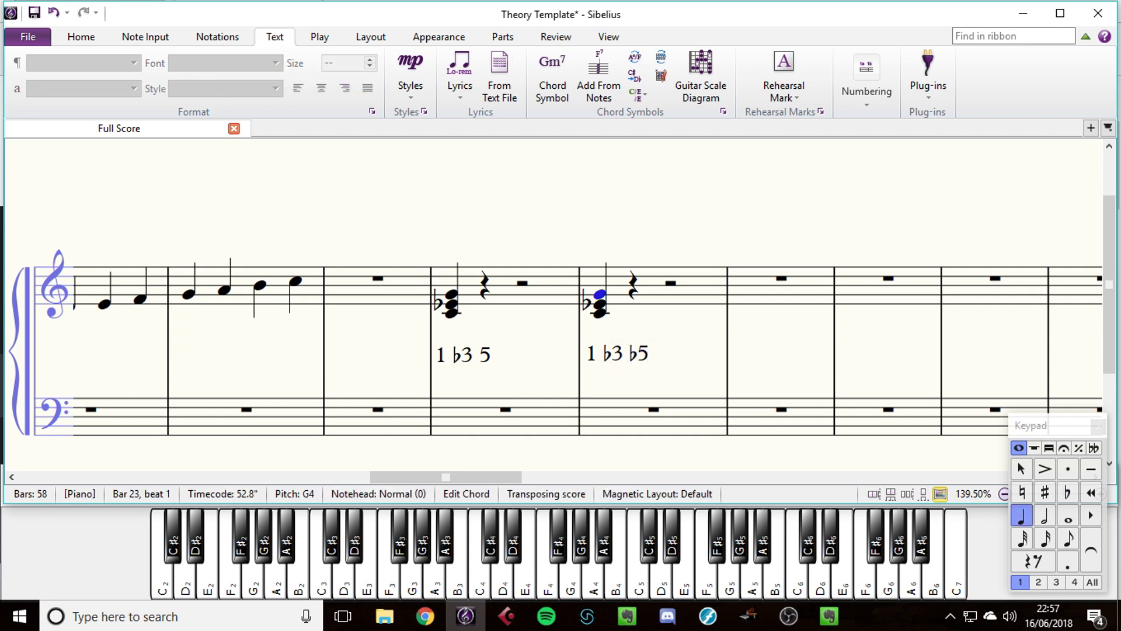
{"action": "key", "text": "KP_9"}
{"action": "key", "text": "Escape"}
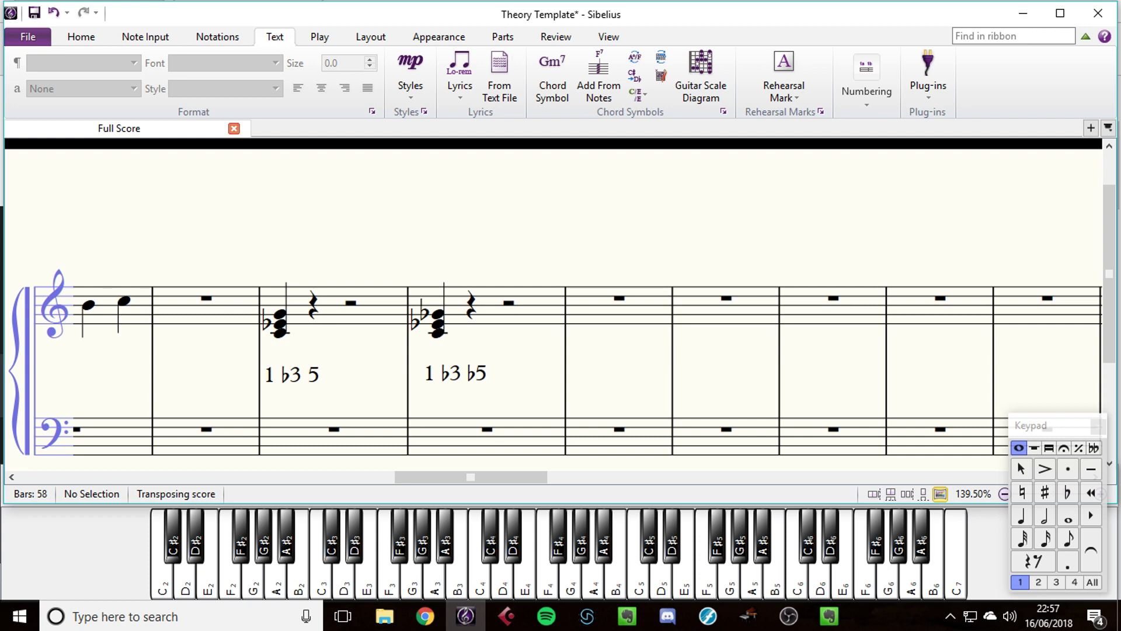
- Build a quarter-note chord of C4, E natural and G natural on beat 1 of treble bar 24
{"action": "key", "text": "4"}
{"action": "left_click", "coordinate": [584, 332]}
{"action": "left_click", "coordinate": [585, 324]}
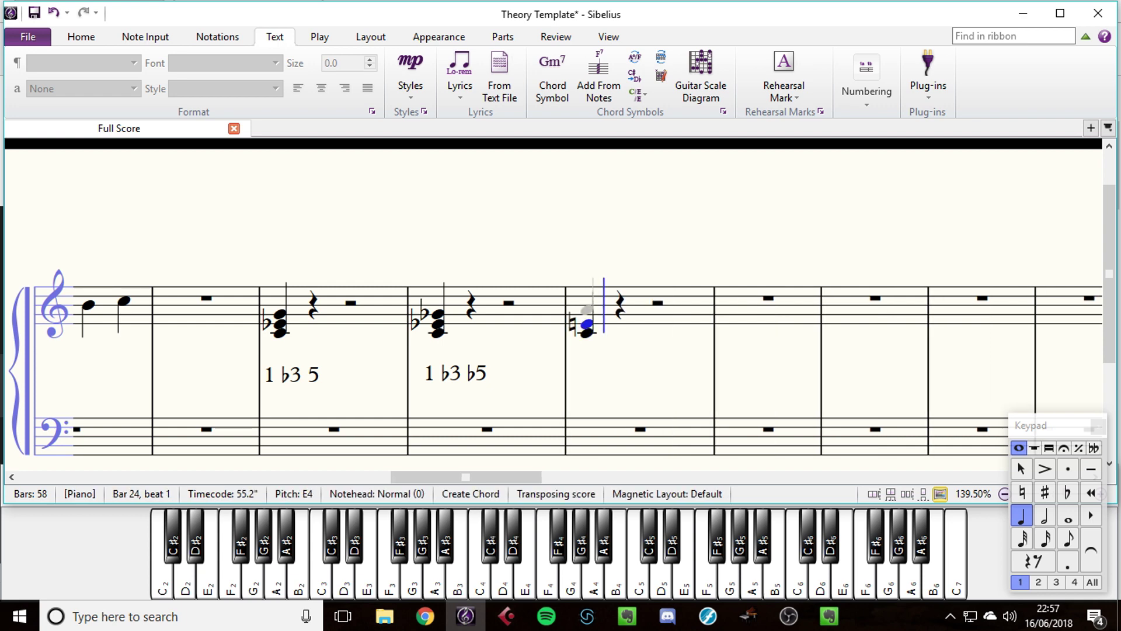
{"action": "left_click", "coordinate": [586, 315]}
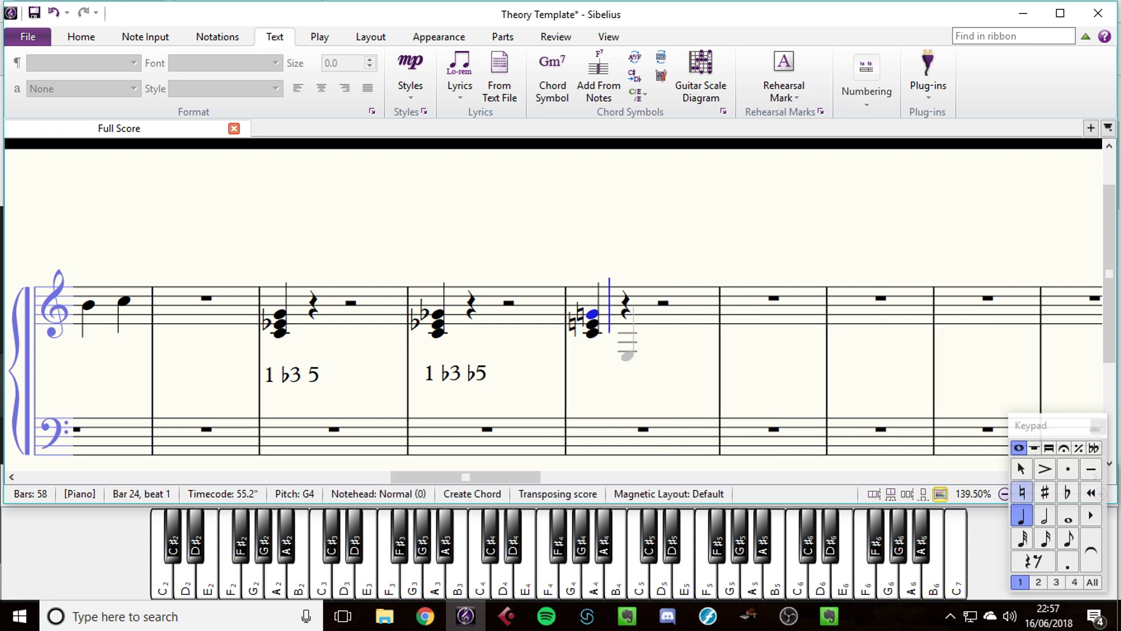
{"action": "key", "text": "Escape"}
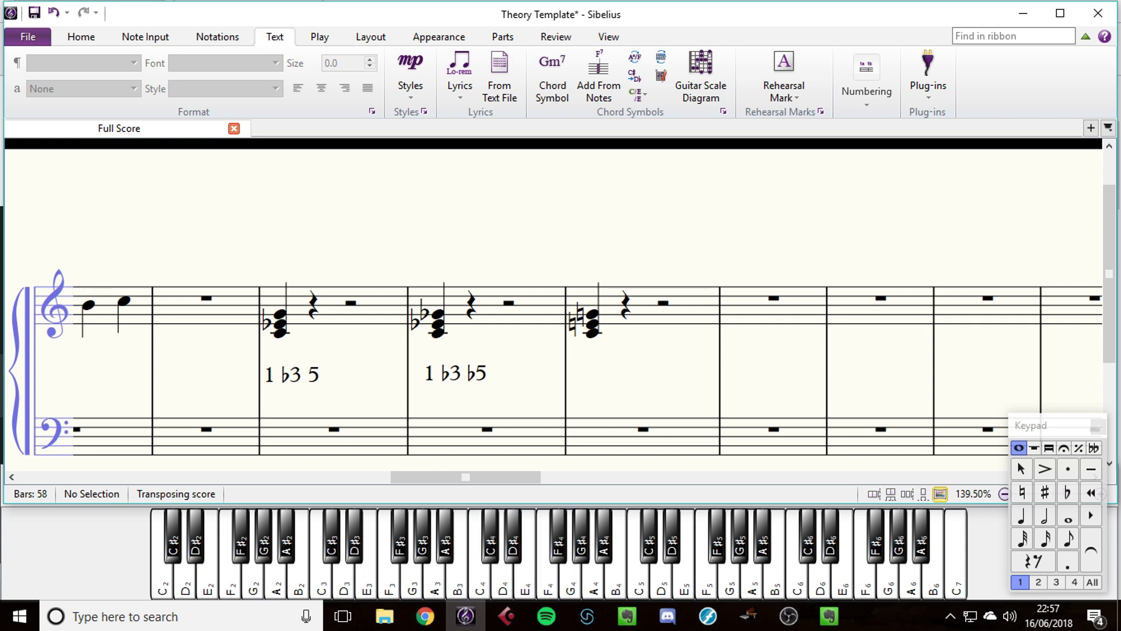
- Build a quarter-note chord of C4, E4 and G♯4 on beat 1 of treble bar 25
{"action": "key", "text": "4"}
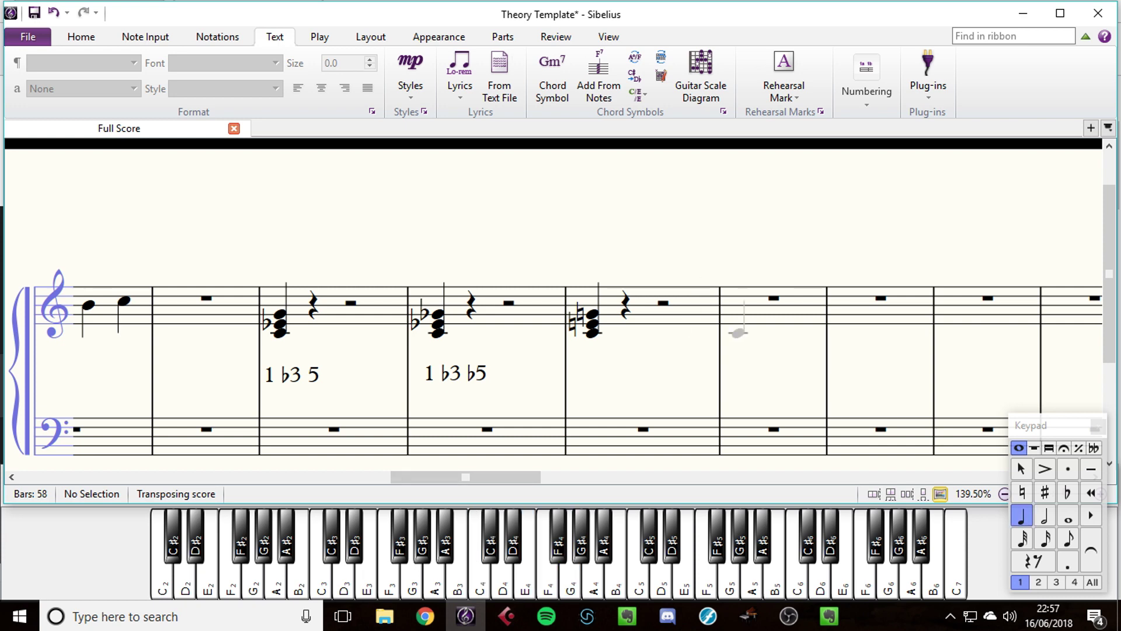
{"action": "left_click", "coordinate": [738, 333]}
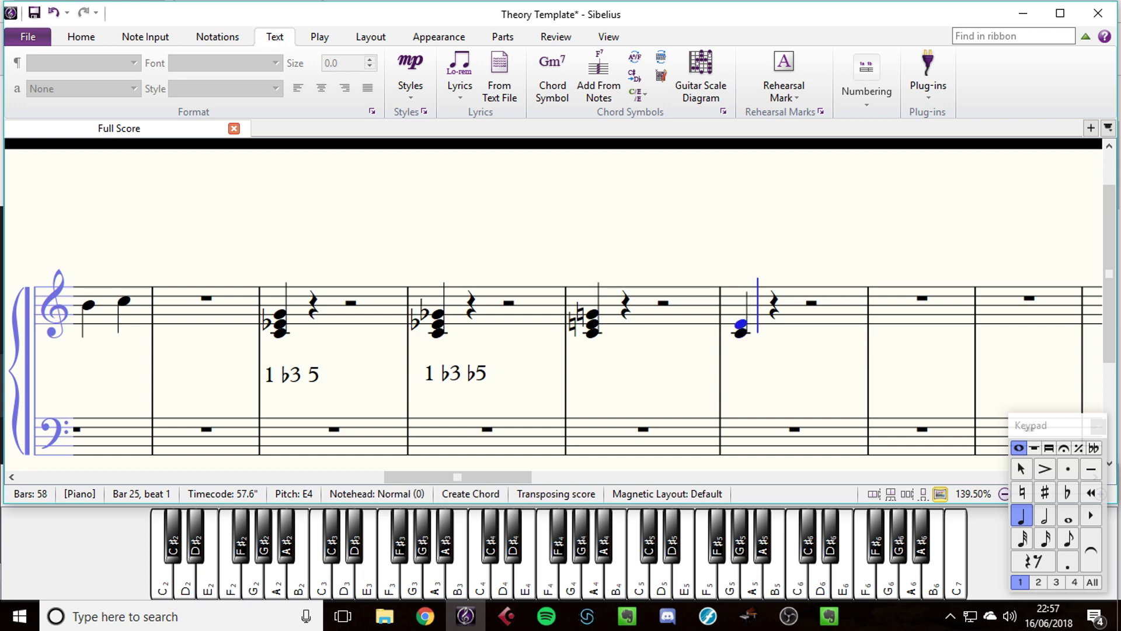
{"action": "key", "text": "8"}
{"action": "left_click", "coordinate": [741, 315]}
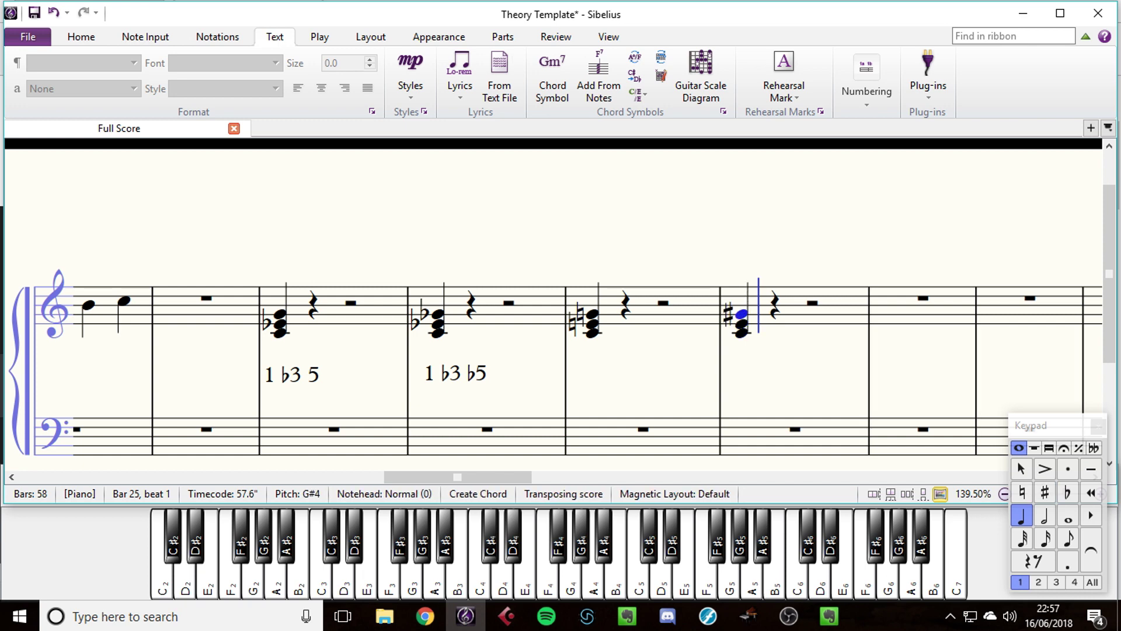
{"action": "key", "text": "Escape"}
{"action": "key", "text": "Escape"}
{"action": "left_click", "coordinate": [745, 333]}
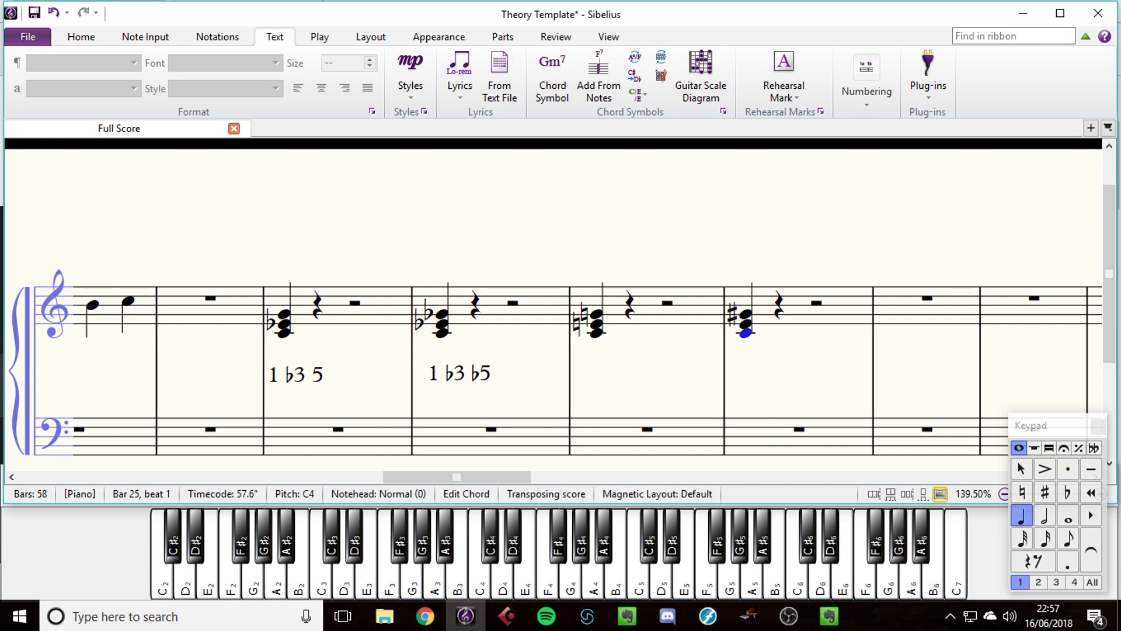
{"action": "left_click", "coordinate": [745, 324]}
{"action": "key", "text": "Escape"}
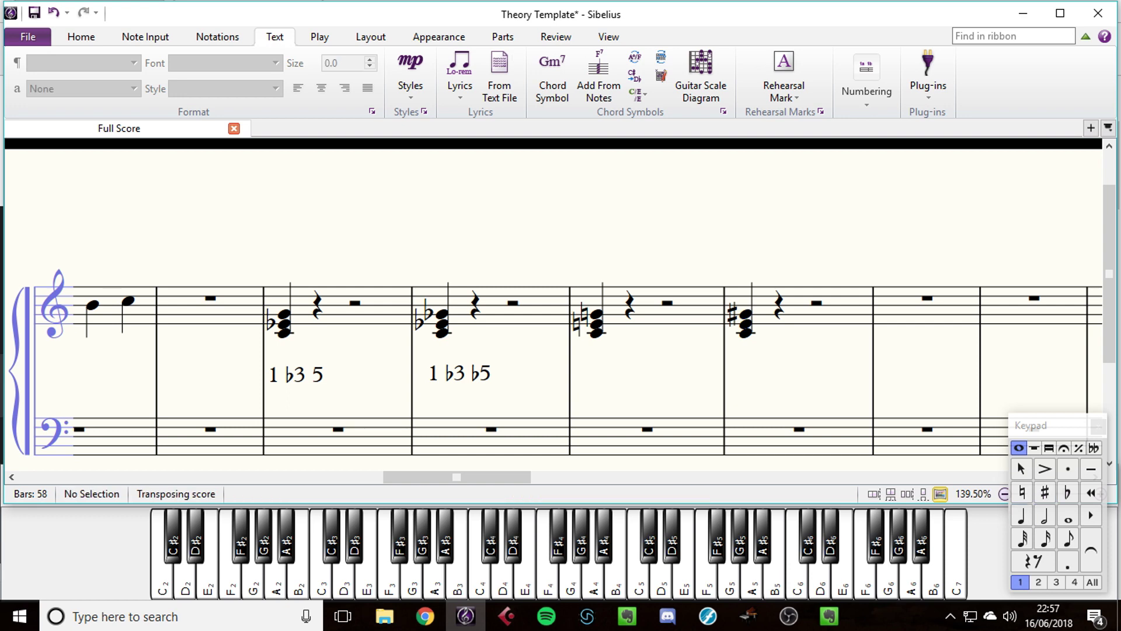
- Paste a copy of the "1 ♭3 5" text onto the bar 25 chord
{"action": "key", "text": "space"}
{"action": "left_click", "coordinate": [745, 332]}
{"action": "key", "text": "ctrl+v"}
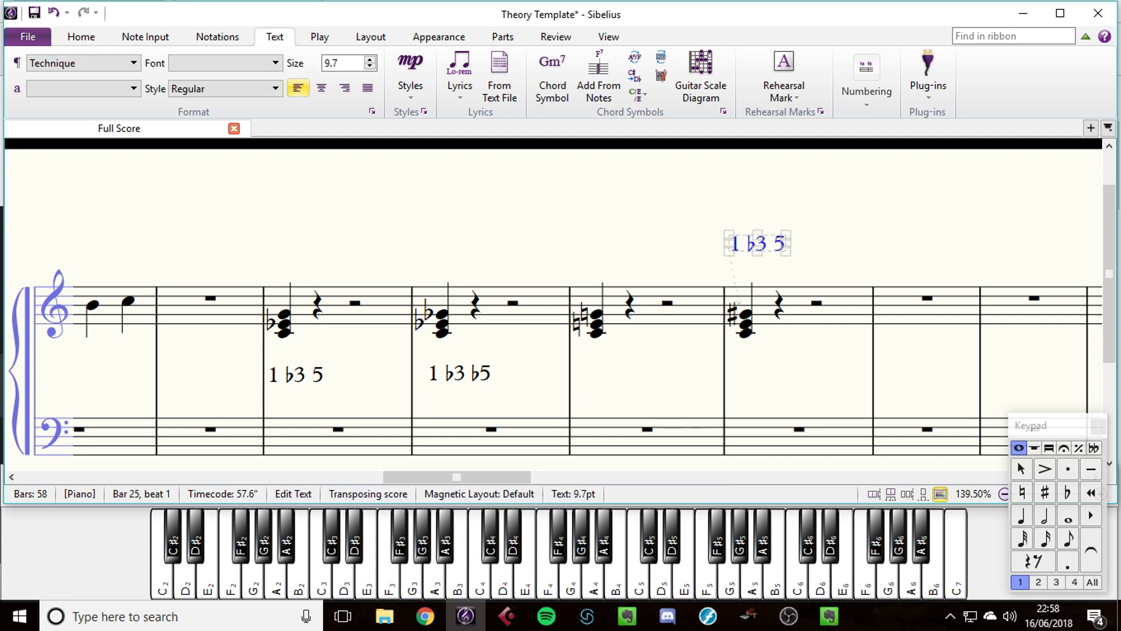
- Change the bar 25 text to "1 3 ♯5" and move it beneath the chord, between the staves
{"action": "key", "text": "Return"}
{"action": "left_click", "coordinate": [748, 244]}
{"action": "key", "text": "Right"}
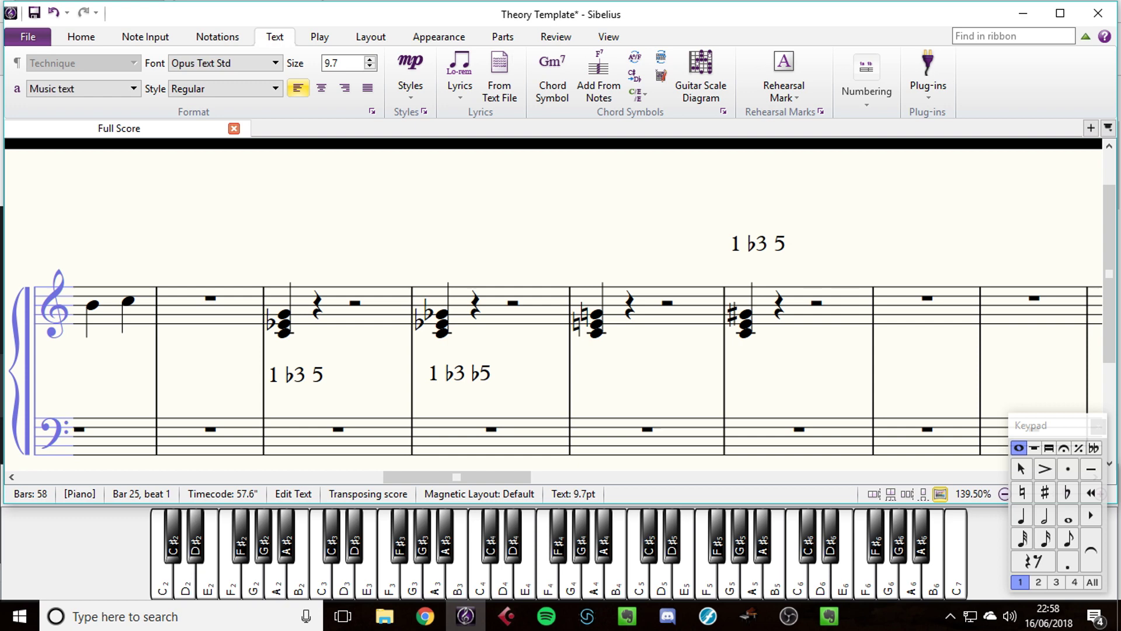
{"action": "key", "text": "Delete"}
{"action": "key", "text": "Right"}
{"action": "key", "text": "Right"}
{"action": "key", "text": "ctrl+9"}
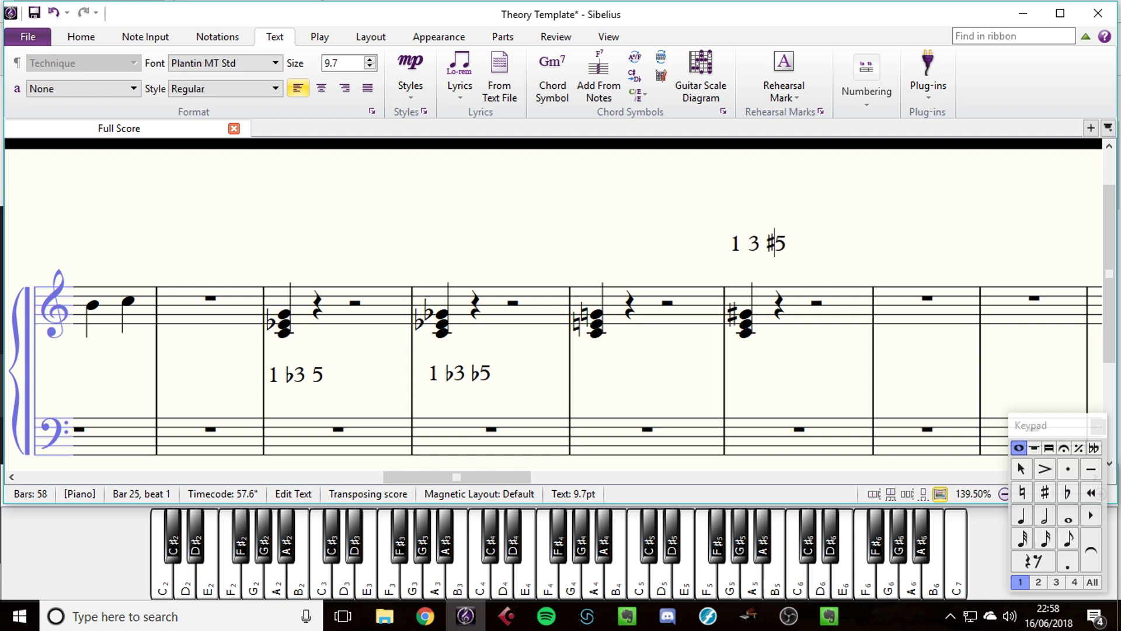
{"action": "key", "text": "Escape"}
{"action": "key", "text": "Escape"}
{"action": "left_click_drag", "start_coordinate": [747, 244], "coordinate": [752, 373]}
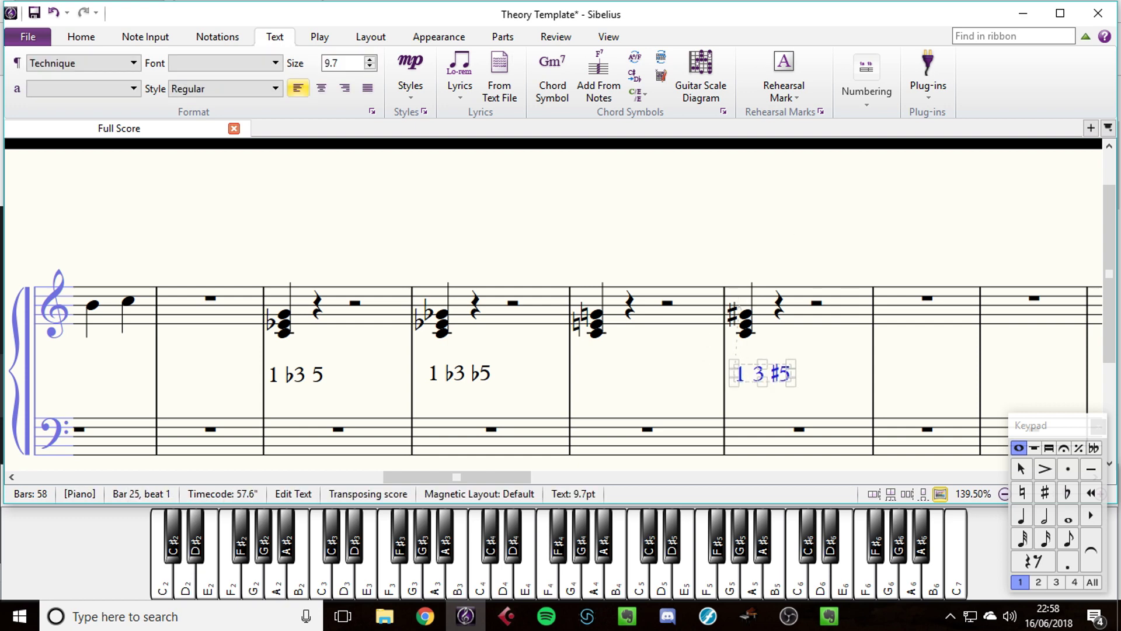
{"action": "key", "text": "Escape"}
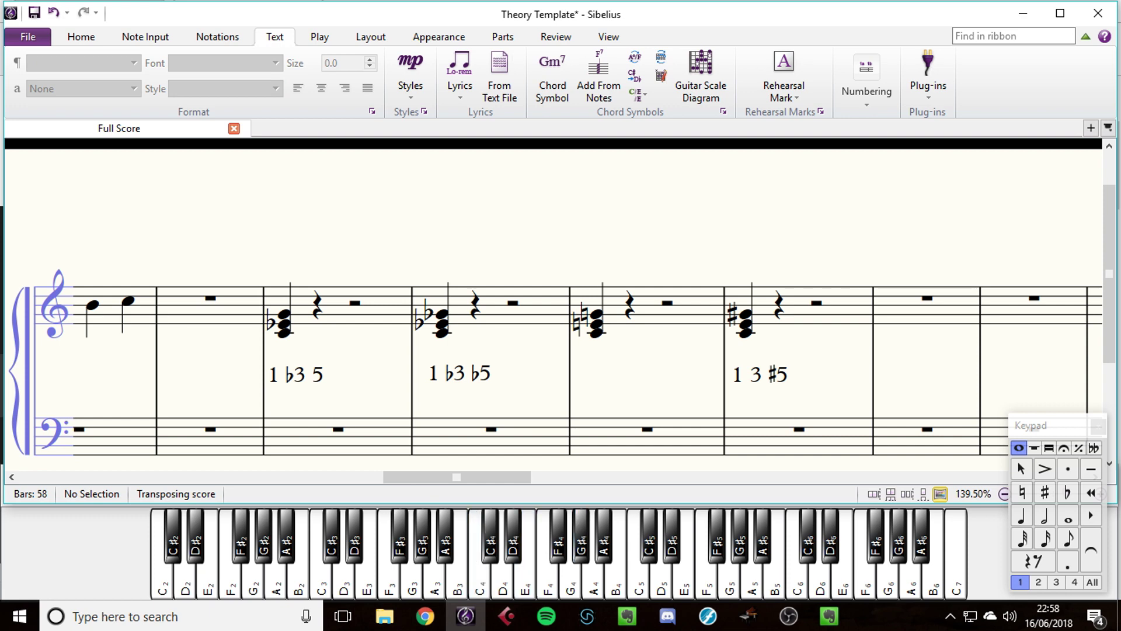
- Build a quarter-note chord of C4, D4 and G natural on beat 1 of treble bar 26
{"action": "scroll", "coordinate": [553, 310], "scroll_direction": "right", "scroll_amount": 3}
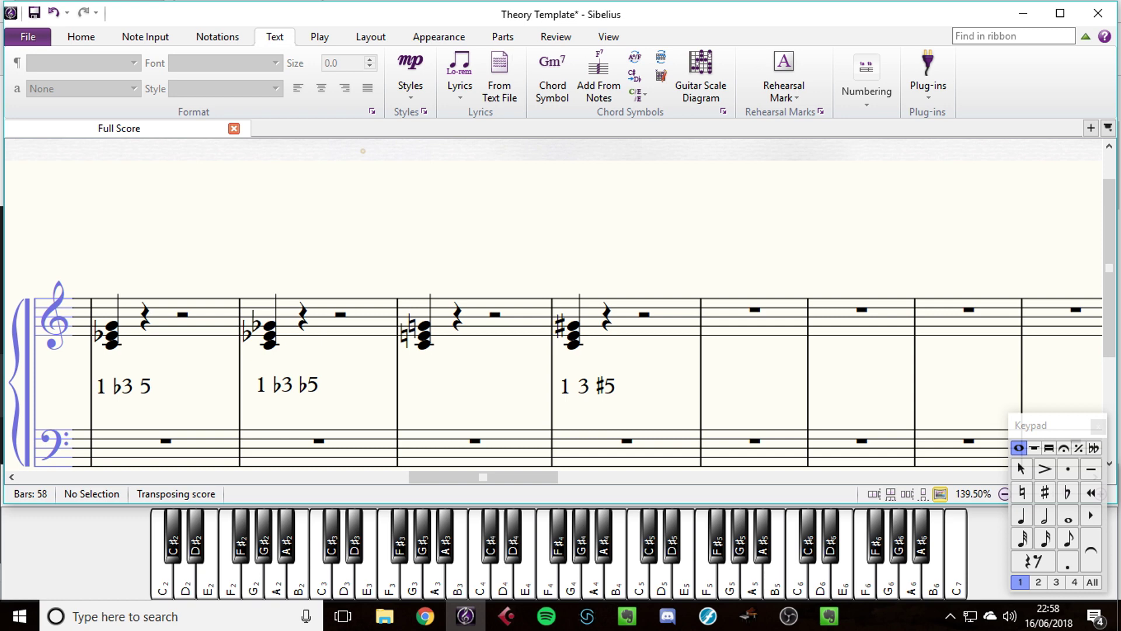
{"action": "key", "text": "n"}
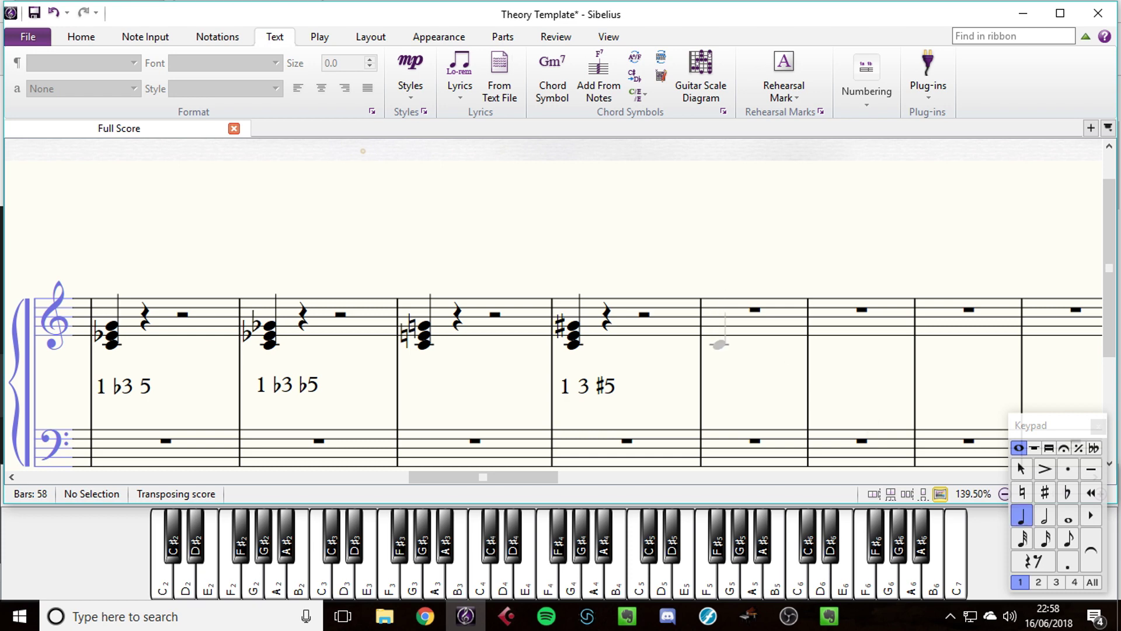
{"action": "left_click", "coordinate": [718, 344]}
{"action": "left_click", "coordinate": [721, 340]}
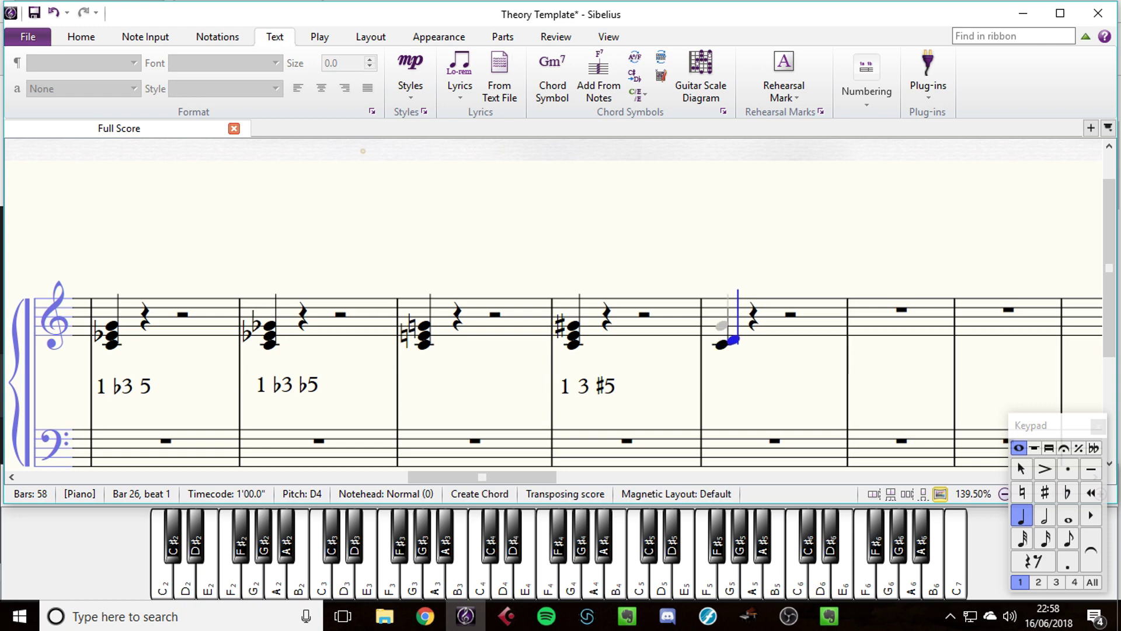
{"action": "left_click", "coordinate": [722, 326], "text": "ctrl"}
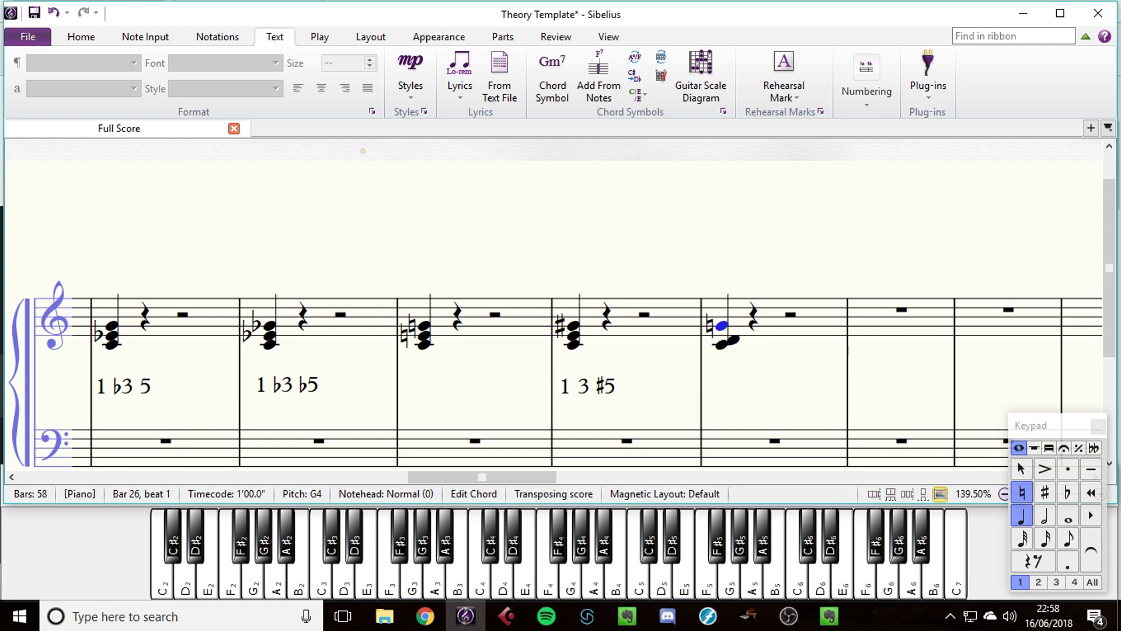
{"action": "key", "text": "Escape"}
{"action": "key", "text": "Escape"}
- Label the bar 26 chord with the text "1 2 5" above the staff, adapting a copy of "1 ♭3 5"
{"action": "left_click", "coordinate": [724, 339]}
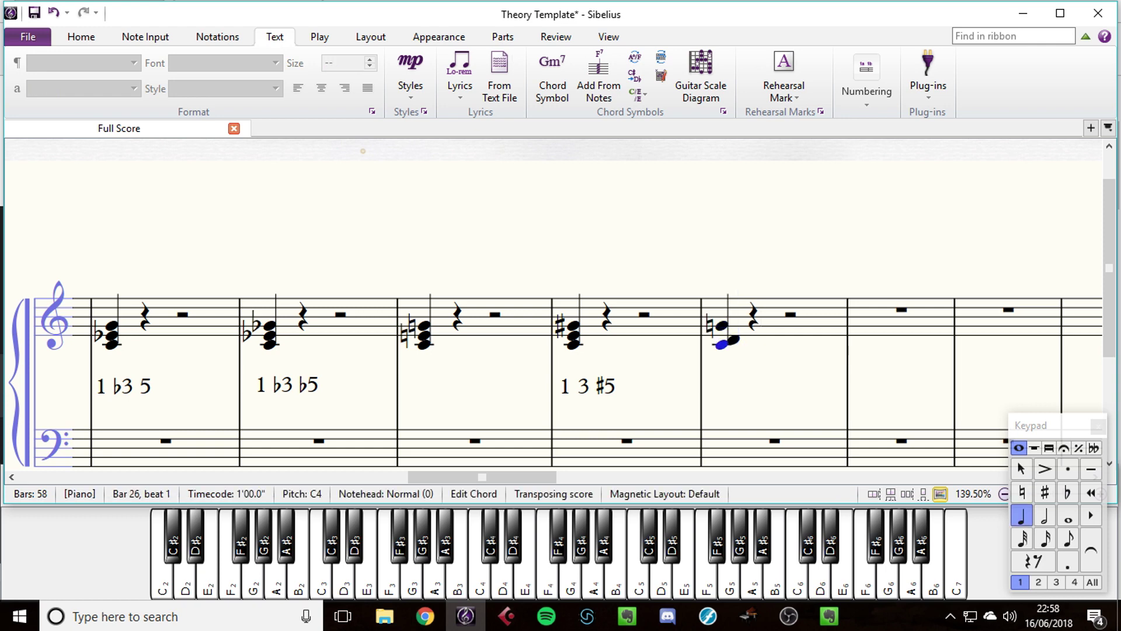
{"action": "key", "text": "ctrl+t"}
{"action": "type", "text": "1 ♭3 5"}
{"action": "key", "text": "Return"}
{"action": "key", "text": "Left"}
{"action": "key", "text": "Left"}
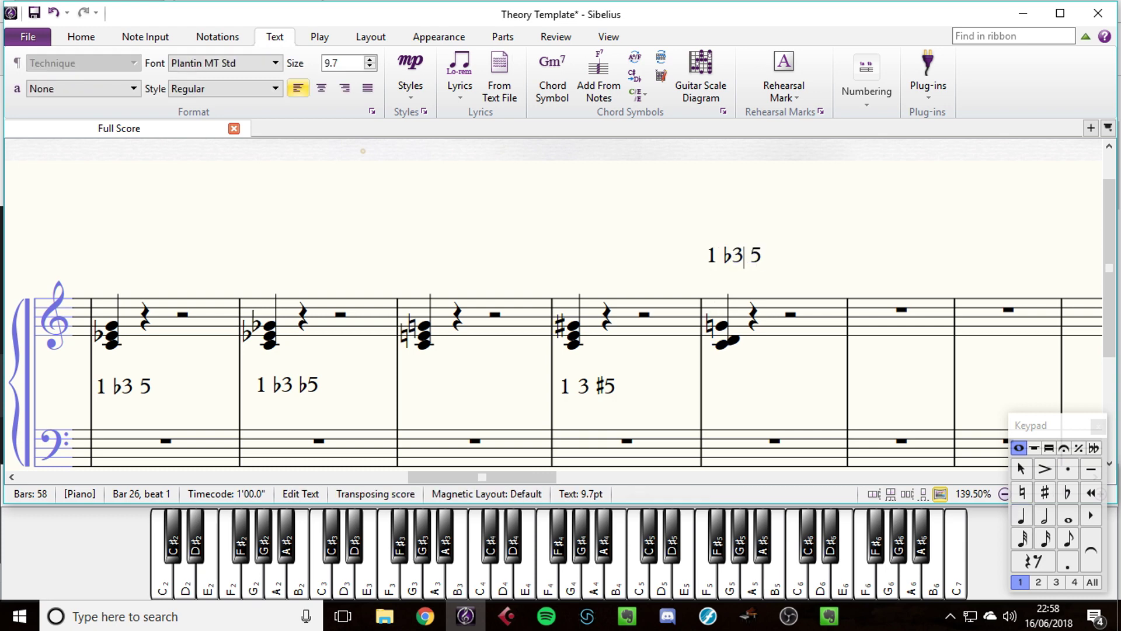
{"action": "key", "text": "BackSpace"}
{"action": "key", "text": "BackSpace"}
{"action": "type", "text": "2"}
{"action": "key", "text": "Escape"}
{"action": "key", "text": "Escape"}
- Build a quarter-note chord of C4, F4 and G4 on beat 1 of treble bar 27
{"action": "key", "text": "4"}
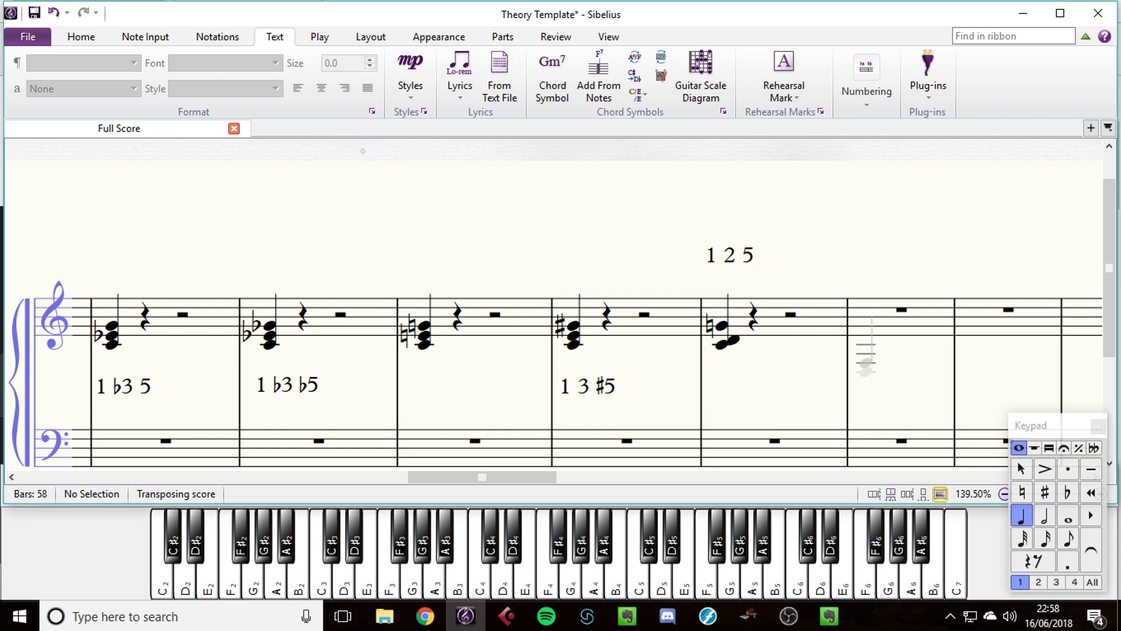
{"action": "left_click", "coordinate": [866, 344]}
{"action": "key", "text": "4"}
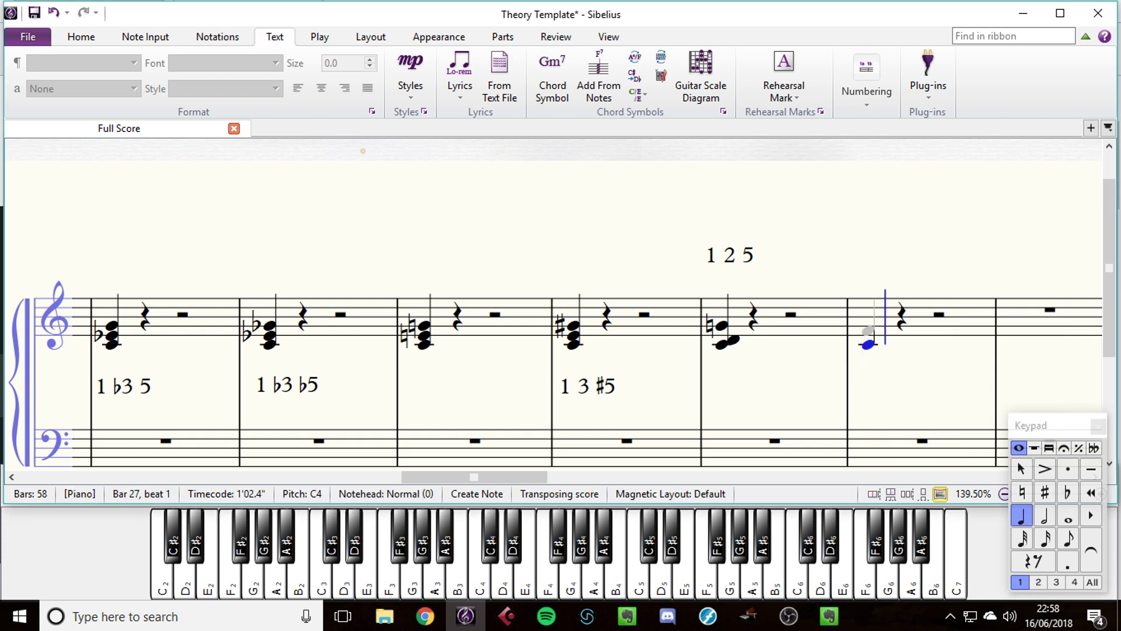
{"action": "left_click", "coordinate": [867, 326]}
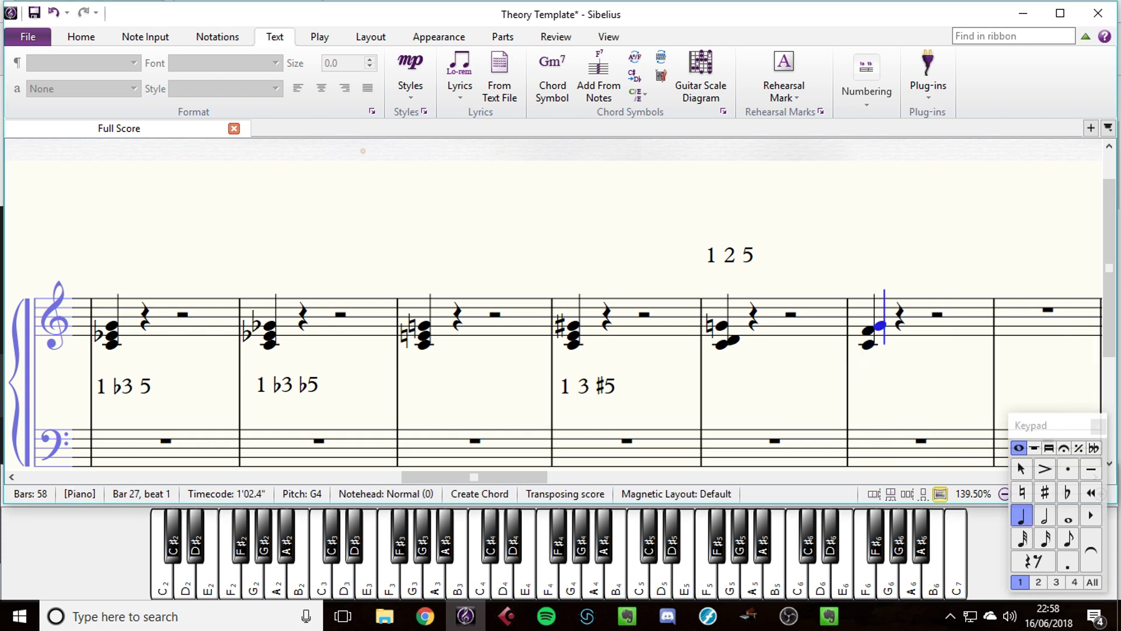
{"action": "key", "text": "Escape"}
- Copy the "1 2 5" text above the bar 27 chord and change the copy to "1 4 5"
{"action": "left_click", "coordinate": [729, 254]}
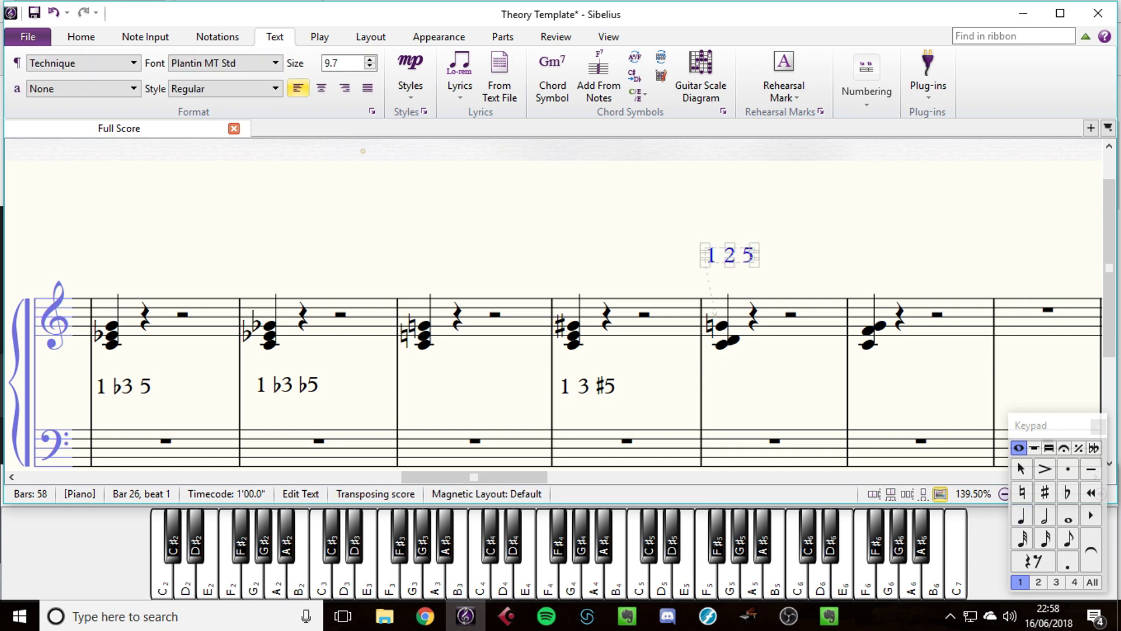
{"action": "left_click", "coordinate": [856, 252], "text": "alt"}
{"action": "key", "text": "Return"}
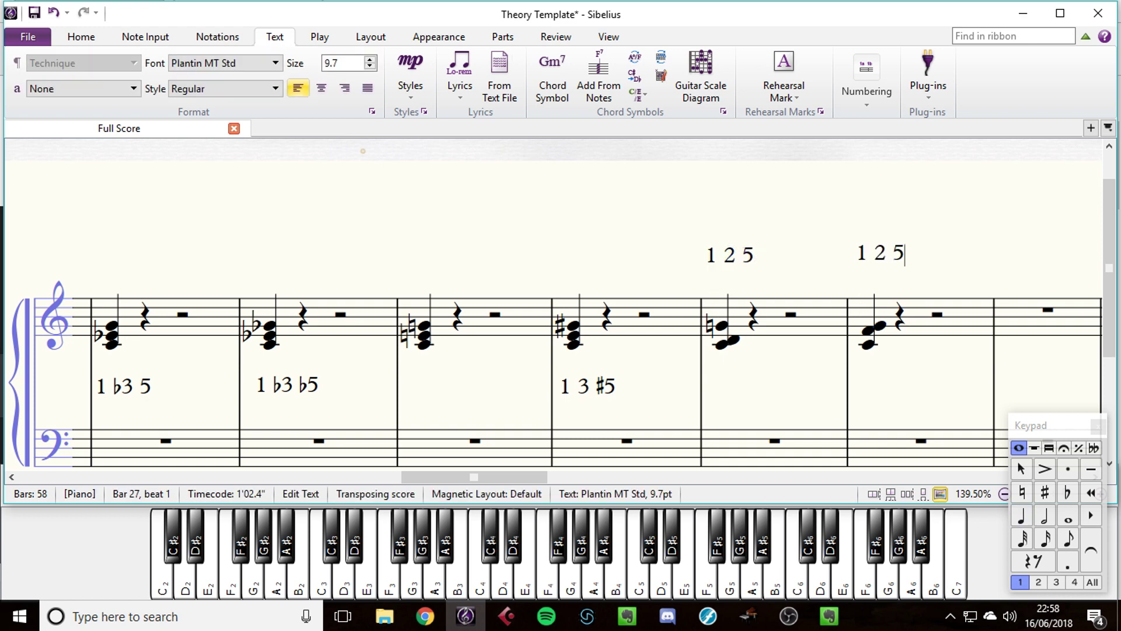
{"action": "key", "text": "Left"}
{"action": "key", "text": "Left"}
{"action": "key", "text": "BackSpace"}
{"action": "type", "text": "4"}
{"action": "key", "text": "Escape"}
{"action": "key", "text": "Escape"}
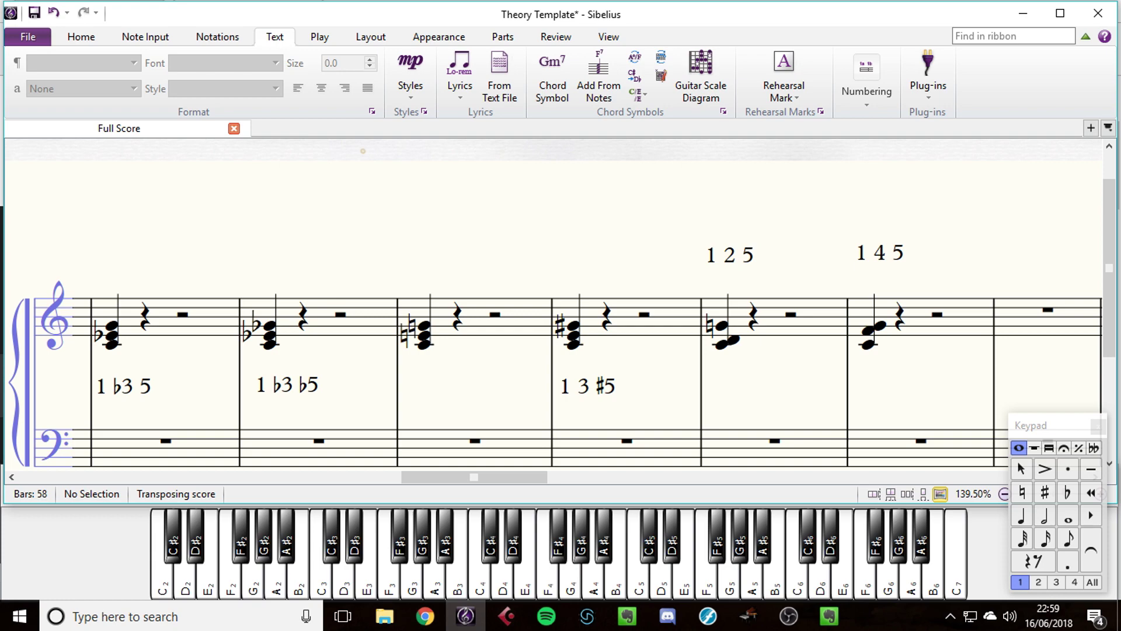
- Build a quarter-note chord of D4, F♯4 and A4 on beat 1 of treble bar 30
{"action": "left_click_drag", "start_coordinate": [892, 374], "coordinate": [893, 338]}
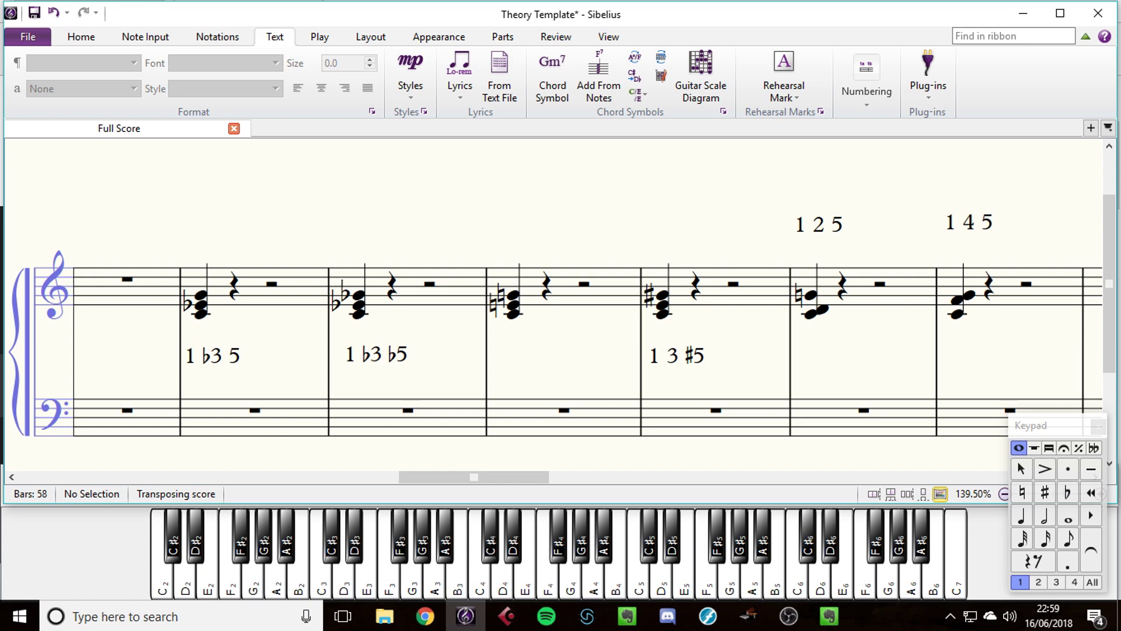
{"action": "left_click_drag", "start_coordinate": [759, 362], "coordinate": [336, 346]}
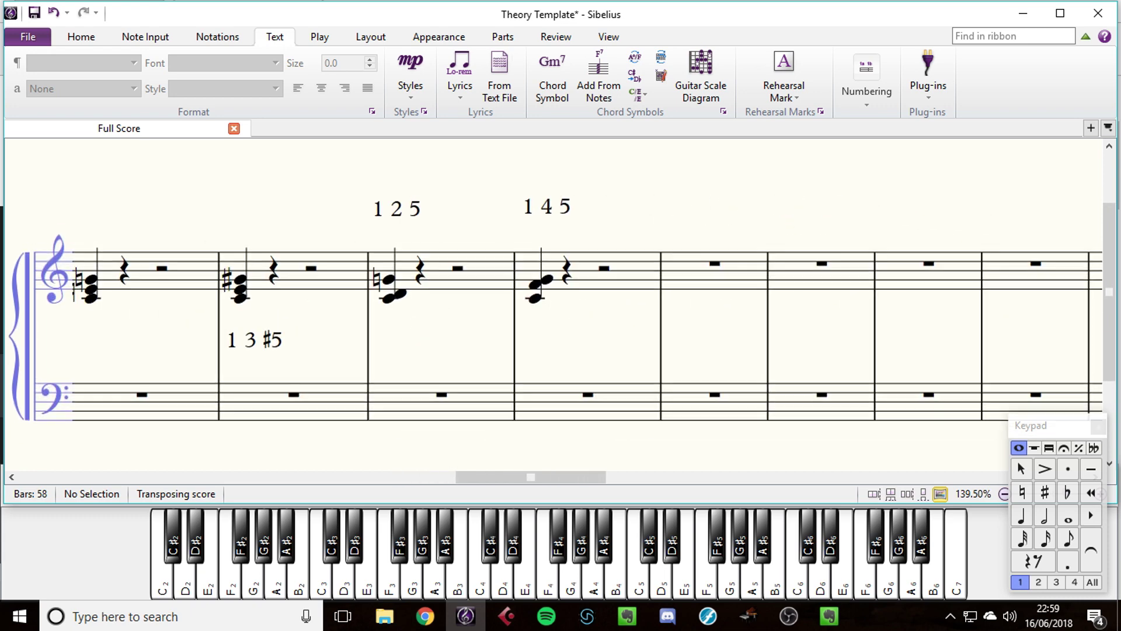
{"action": "left_click_drag", "start_coordinate": [643, 345], "coordinate": [506, 355]}
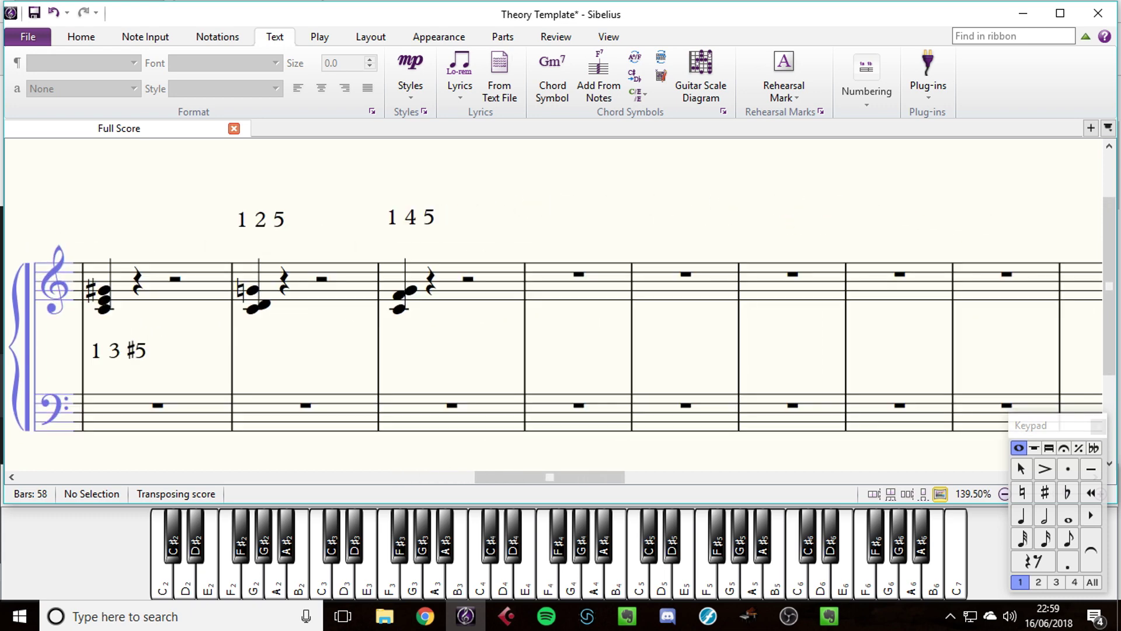
{"action": "scroll", "coordinate": [561, 327], "scroll_direction": "right", "scroll_amount": 1}
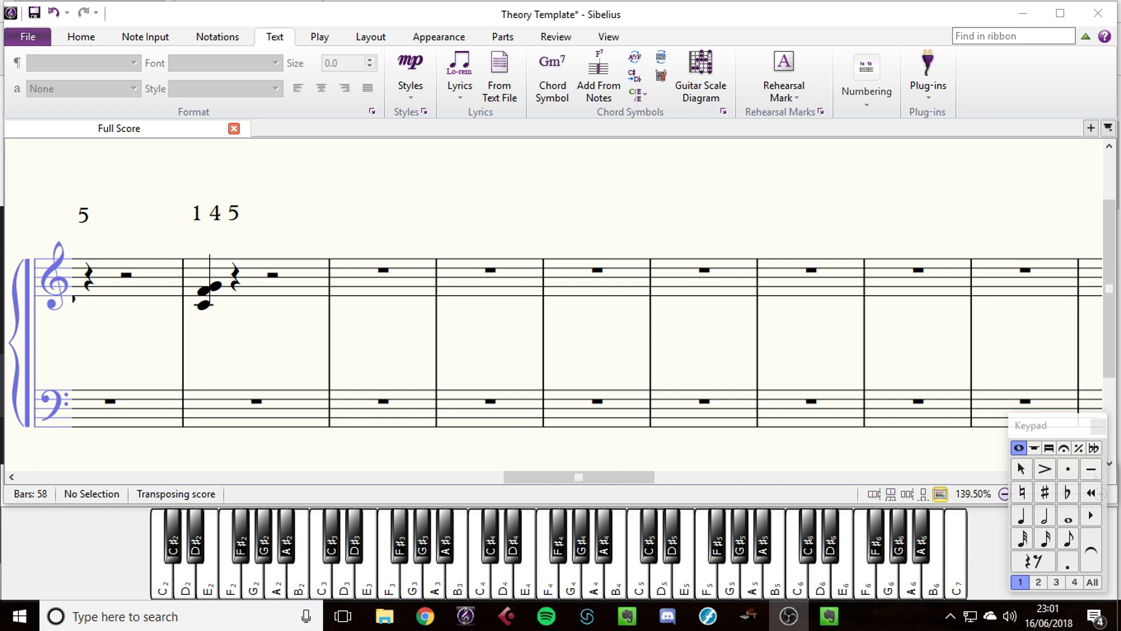
{"action": "left_click_drag", "start_coordinate": [560, 345], "coordinate": [543, 347]}
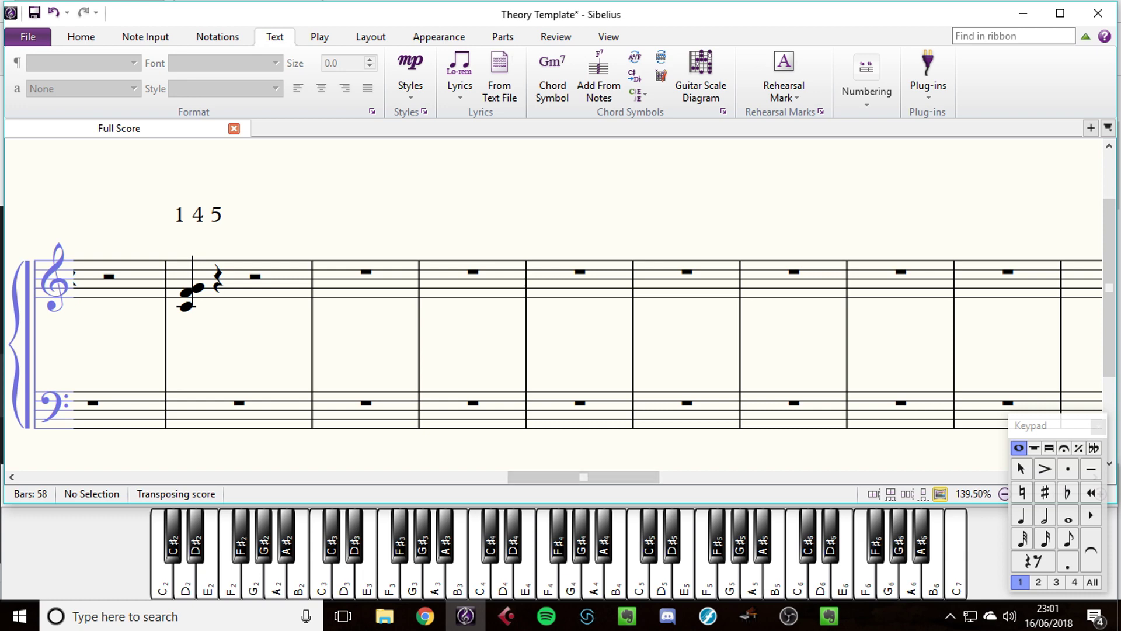
{"action": "left_click", "coordinate": [1021, 515]}
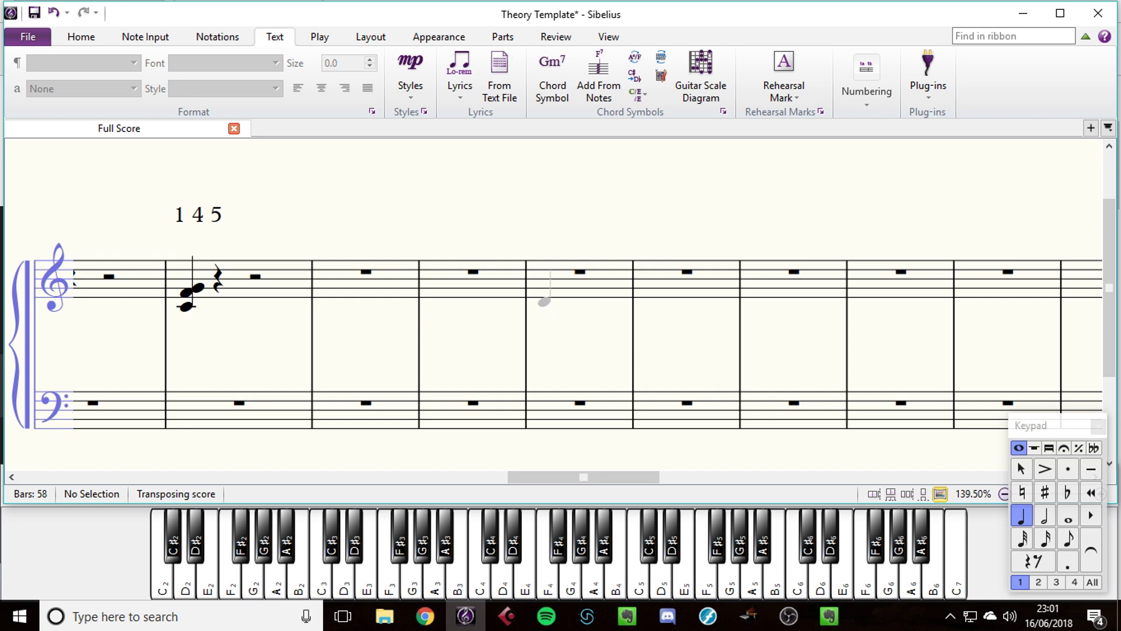
{"action": "left_click", "coordinate": [544, 301]}
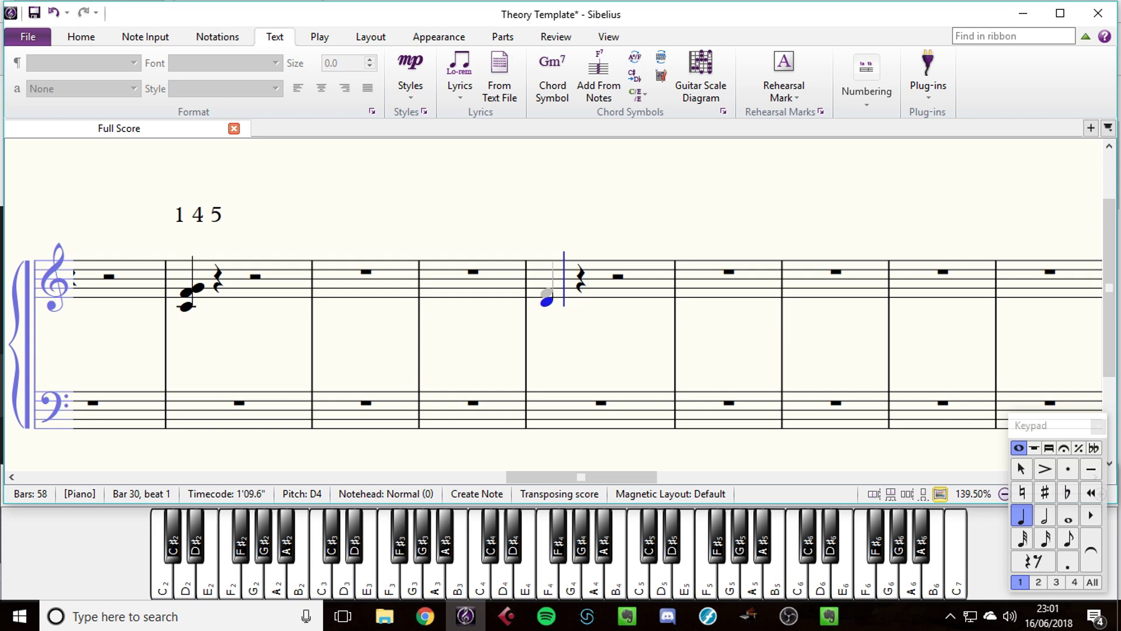
{"action": "key", "text": "8"}
{"action": "left_click", "coordinate": [547, 293]}
{"action": "left_click", "coordinate": [546, 283]}
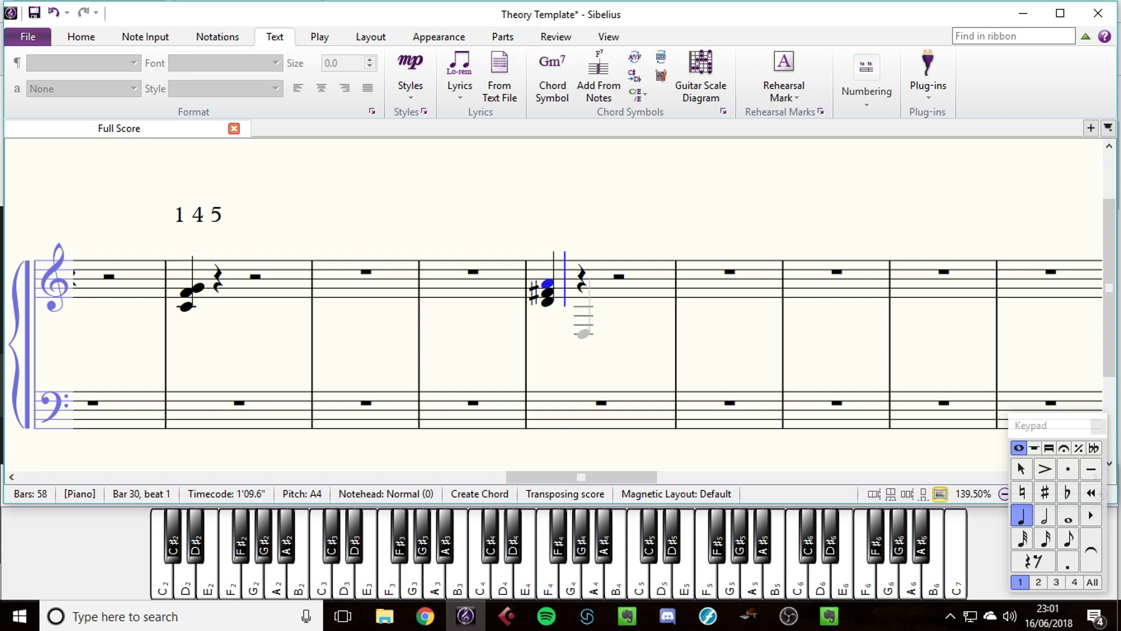
{"action": "key", "text": "Escape"}
{"action": "key", "text": "Escape"}
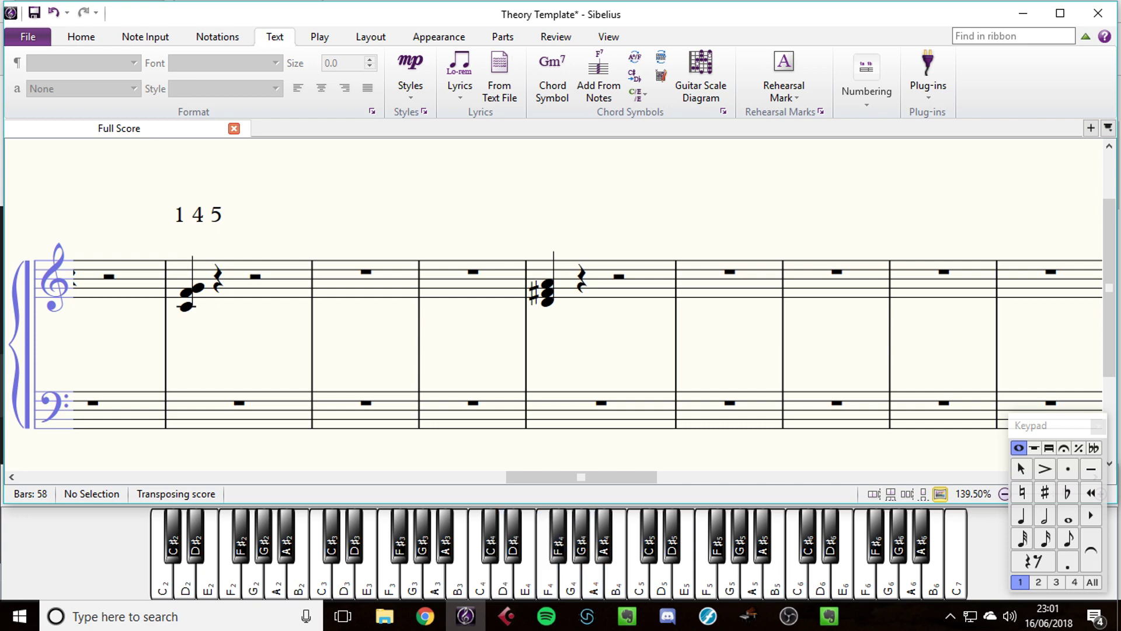
- Remove the sharp from the F in the bar 30 chord and add a flat to its A4
{"action": "left_click", "coordinate": [533, 293]}
{"action": "key", "text": "Delete"}
{"action": "key", "text": "Escape"}
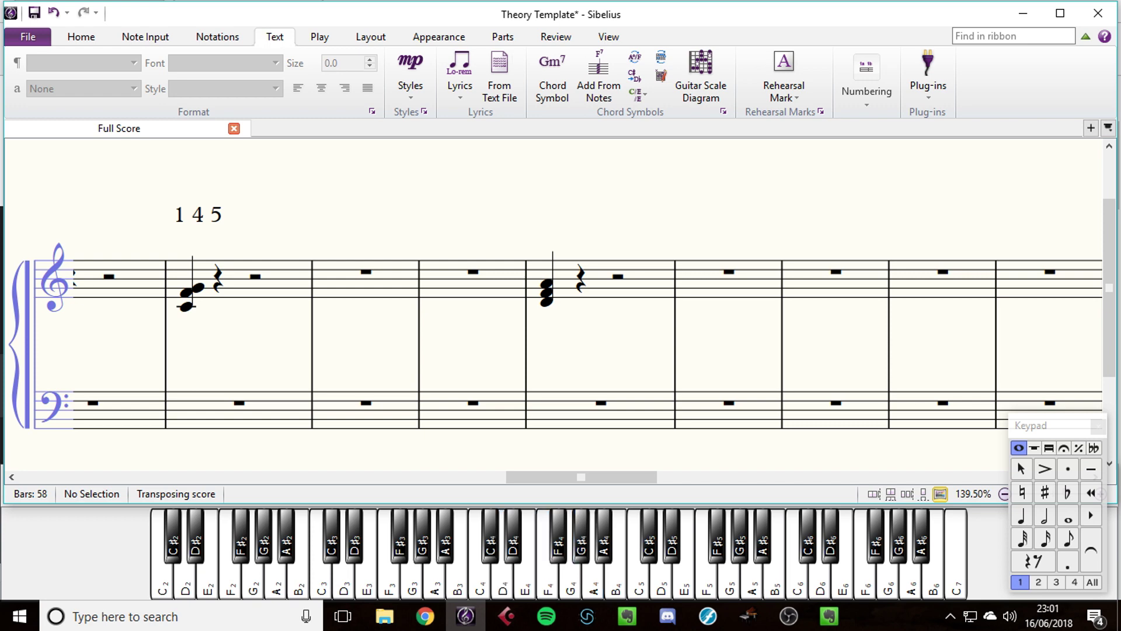
{"action": "left_click", "coordinate": [547, 283]}
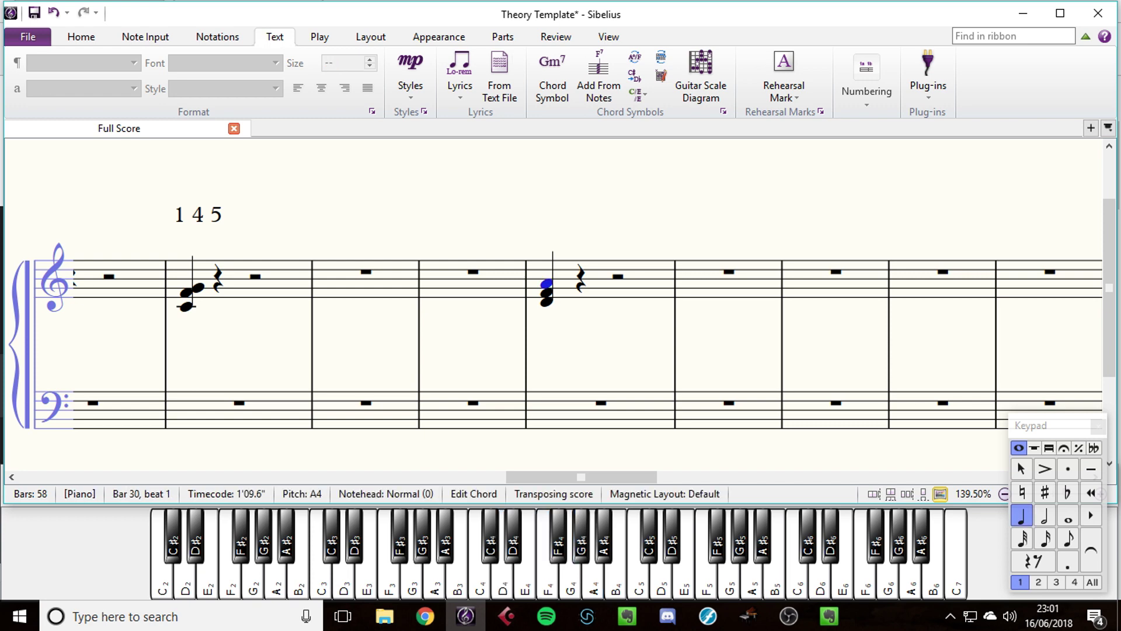
{"action": "key", "text": "minus"}
{"action": "key", "text": "Escape"}
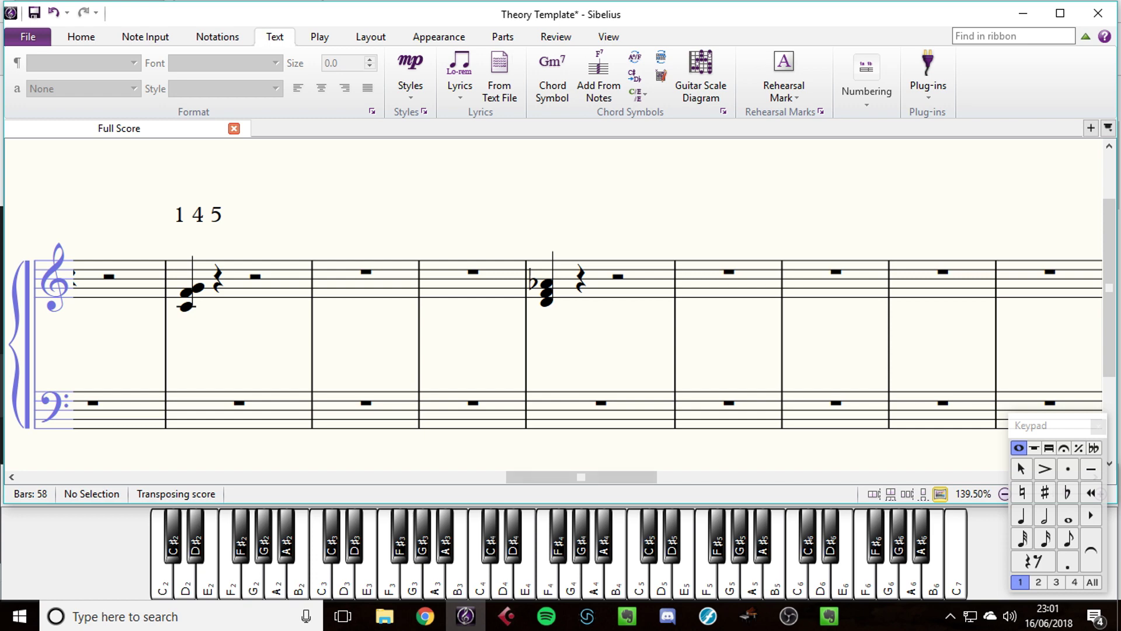
- Build a quarter-note chord of D4, F♯4 and A♯4 on beat 1 of treble bar 31
{"action": "left_click", "coordinate": [1021, 515]}
{"action": "left_click", "coordinate": [695, 302]}
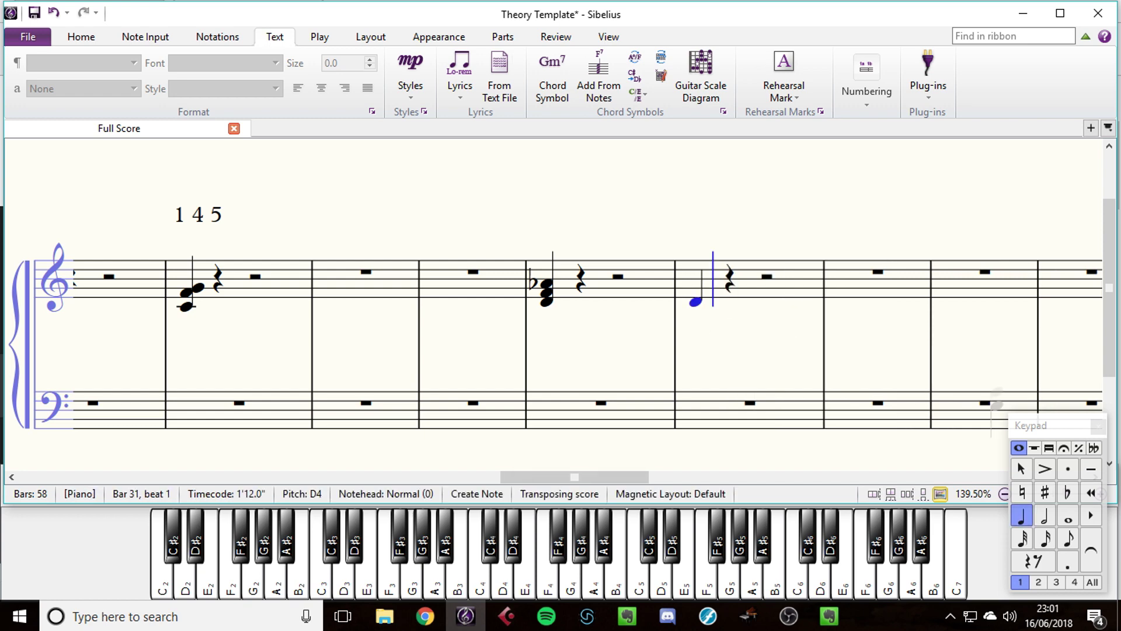
{"action": "left_click", "coordinate": [1044, 493]}
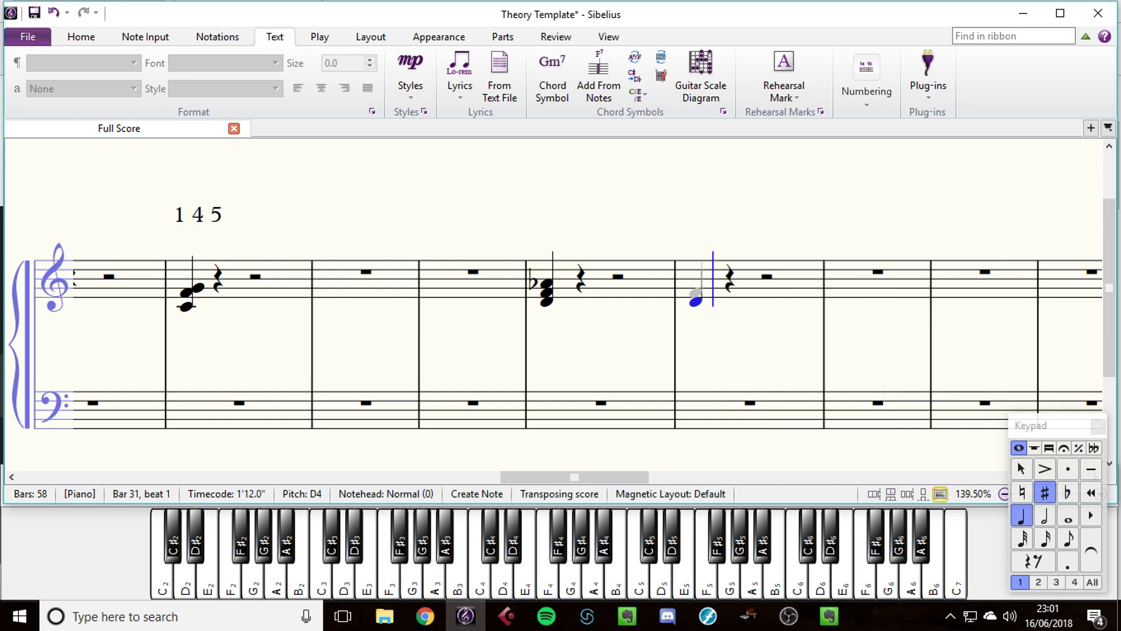
{"action": "left_click", "coordinate": [695, 292]}
{"action": "left_click", "coordinate": [698, 283]}
{"action": "key", "text": "Escape"}
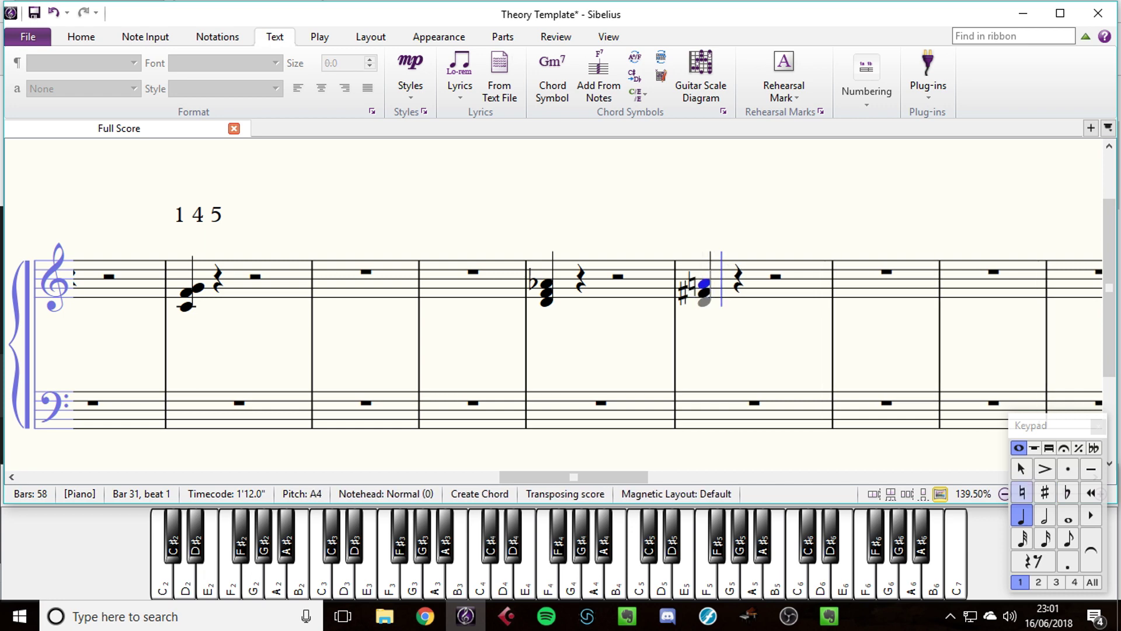
{"action": "key", "text": "KP_8"}
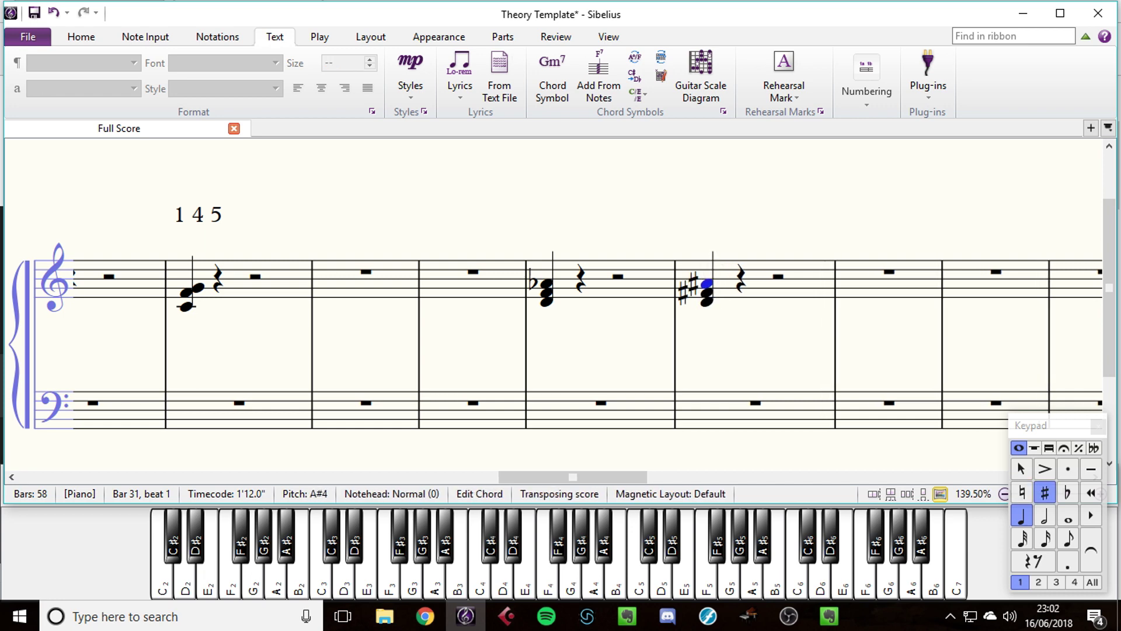
{"action": "key", "text": "Escape"}
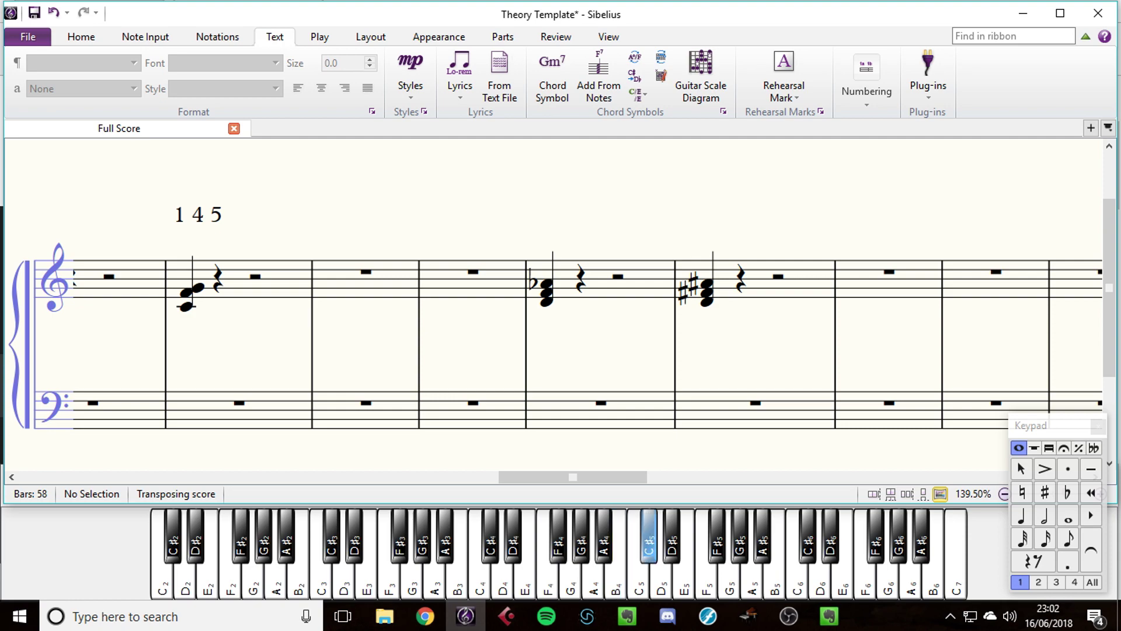
{"action": "left_click_drag", "start_coordinate": [234, 350], "coordinate": [966, 339]}
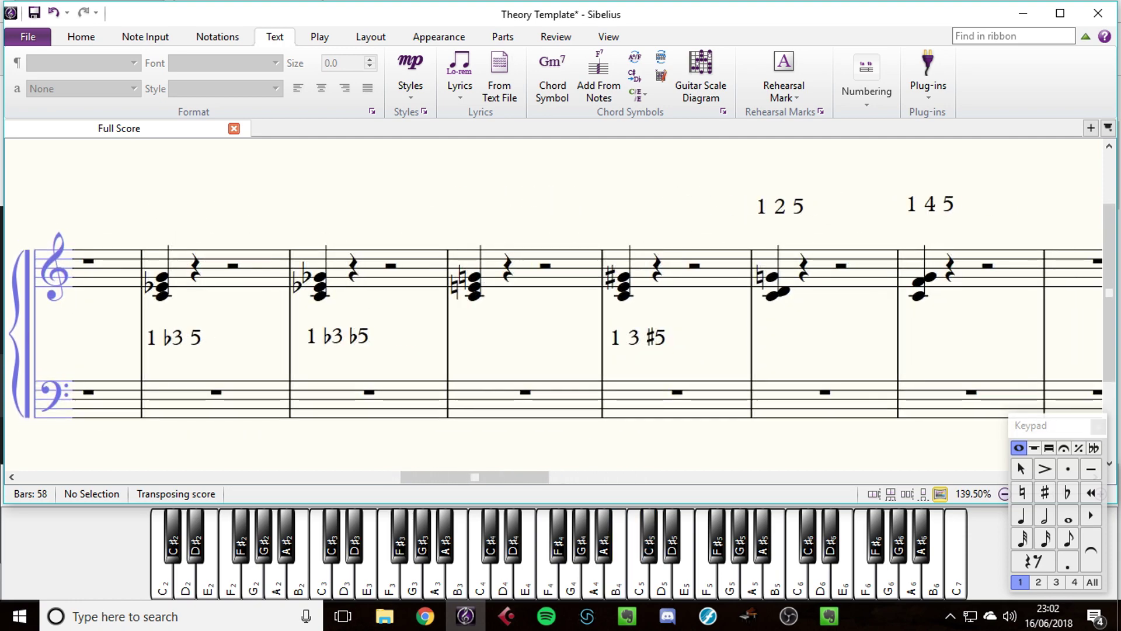